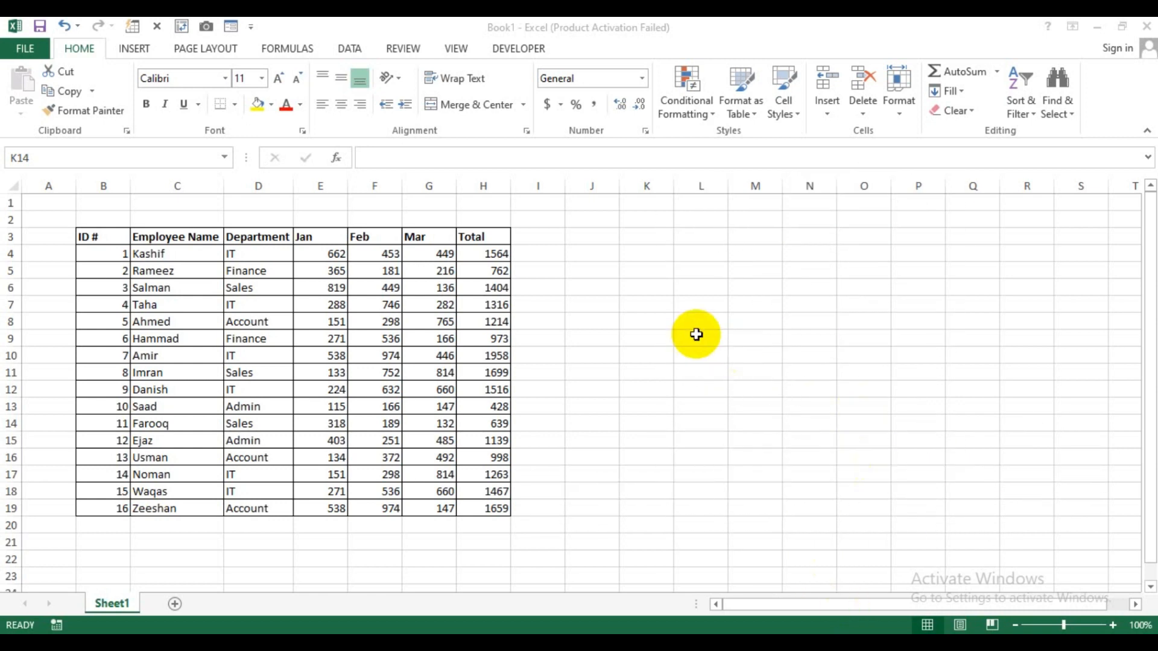
left_click_drag(111, 237, 470, 494)
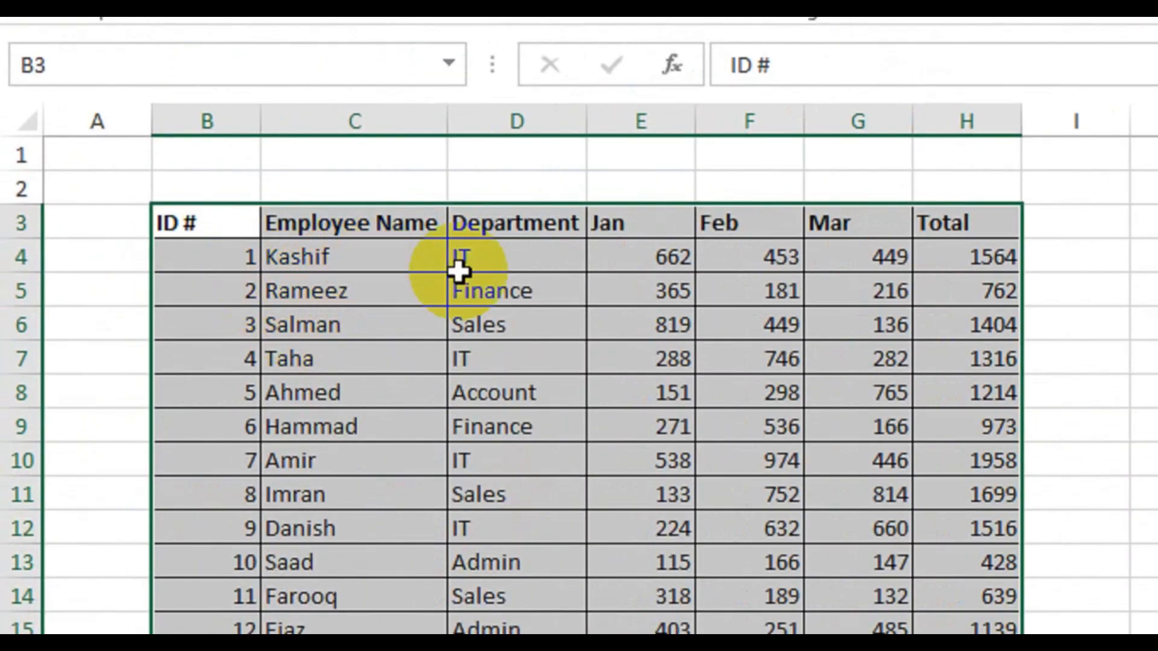
left_click_drag(589, 266, 657, 291)
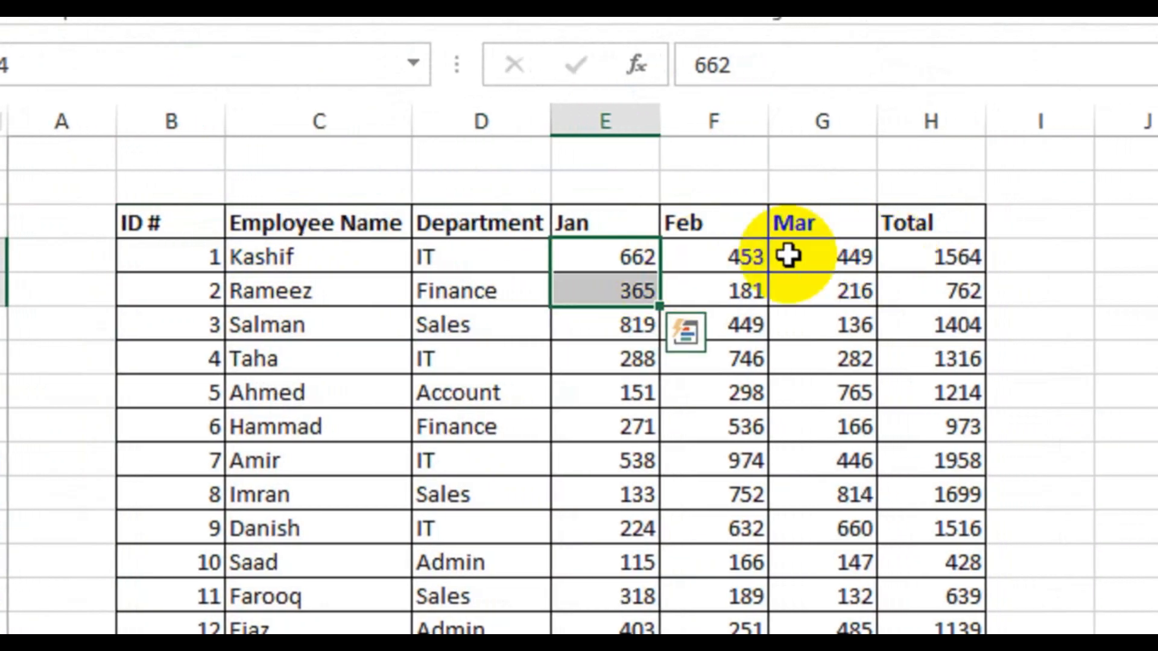
left_click_drag(944, 256, 959, 597)
left_click(942, 478)
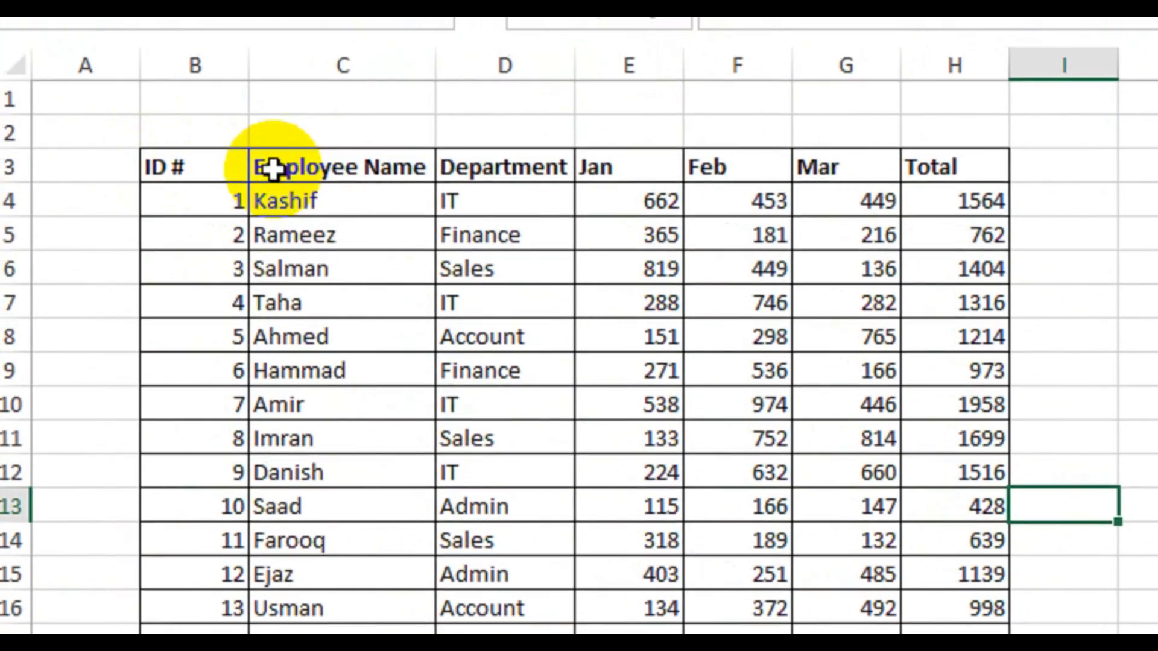
Copy the headers from Employee Name through Total in C3:H3 and paste them starting at K3
left_click_drag(272, 168, 925, 171)
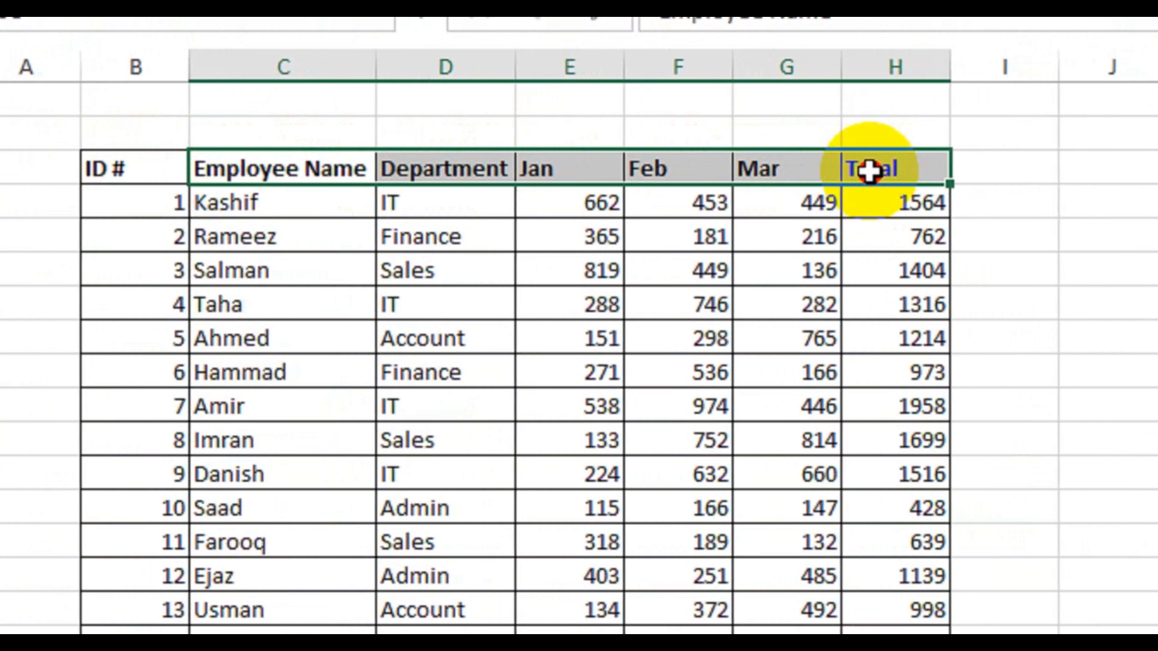
key("ctrl+c")
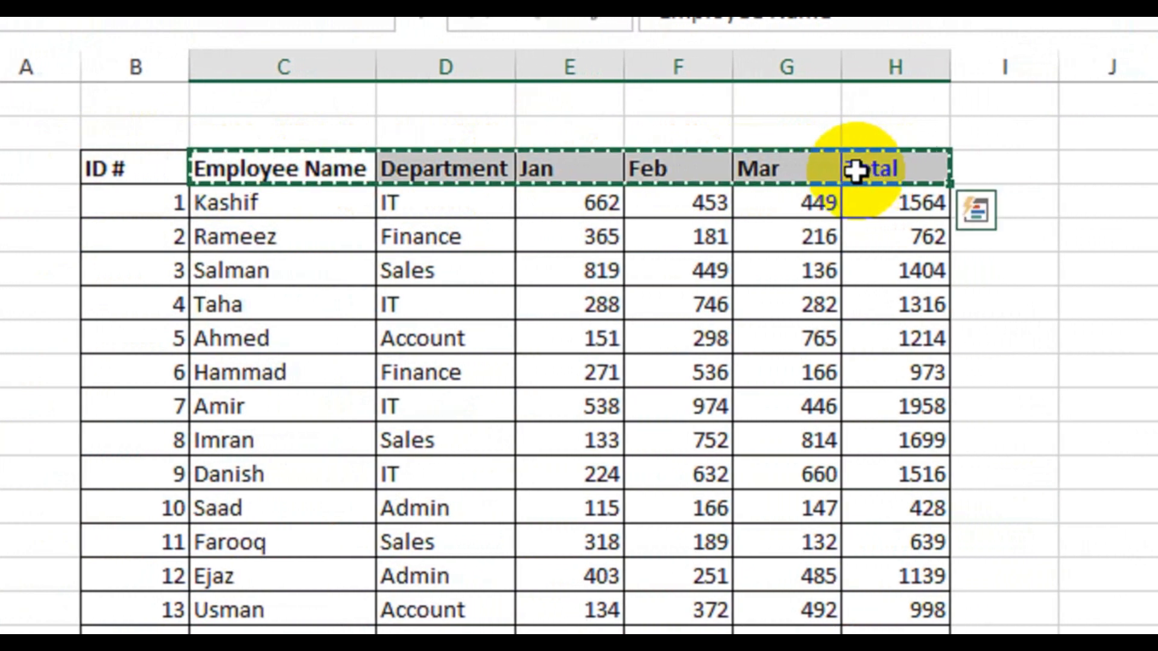
left_click(891, 172)
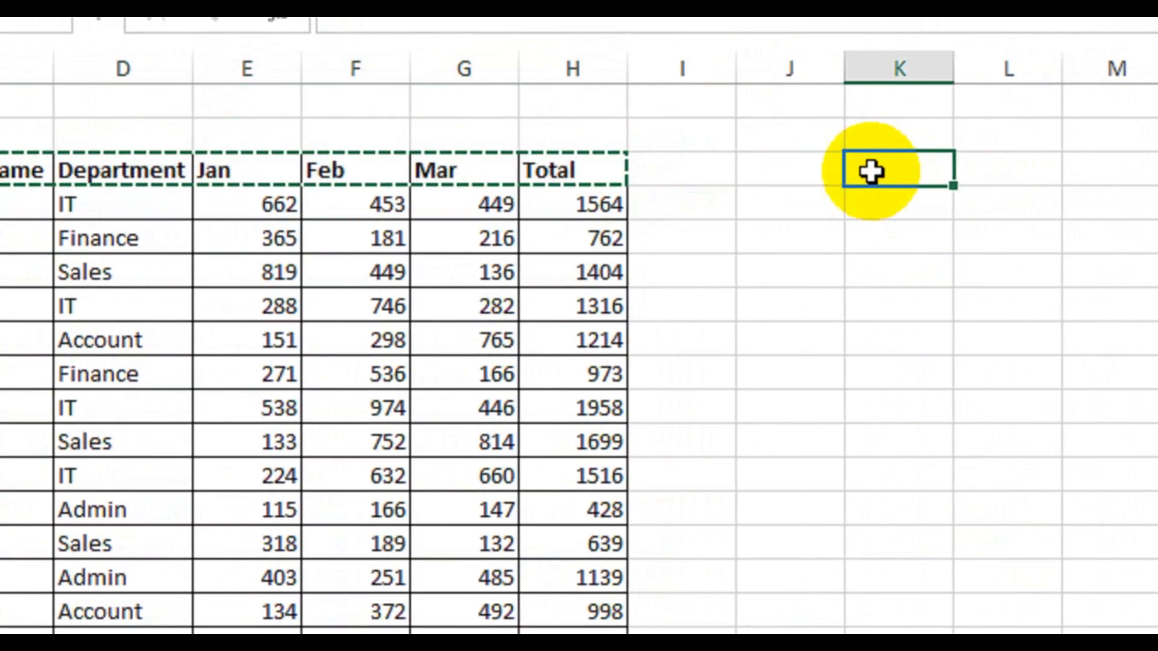
key("ctrl+v")
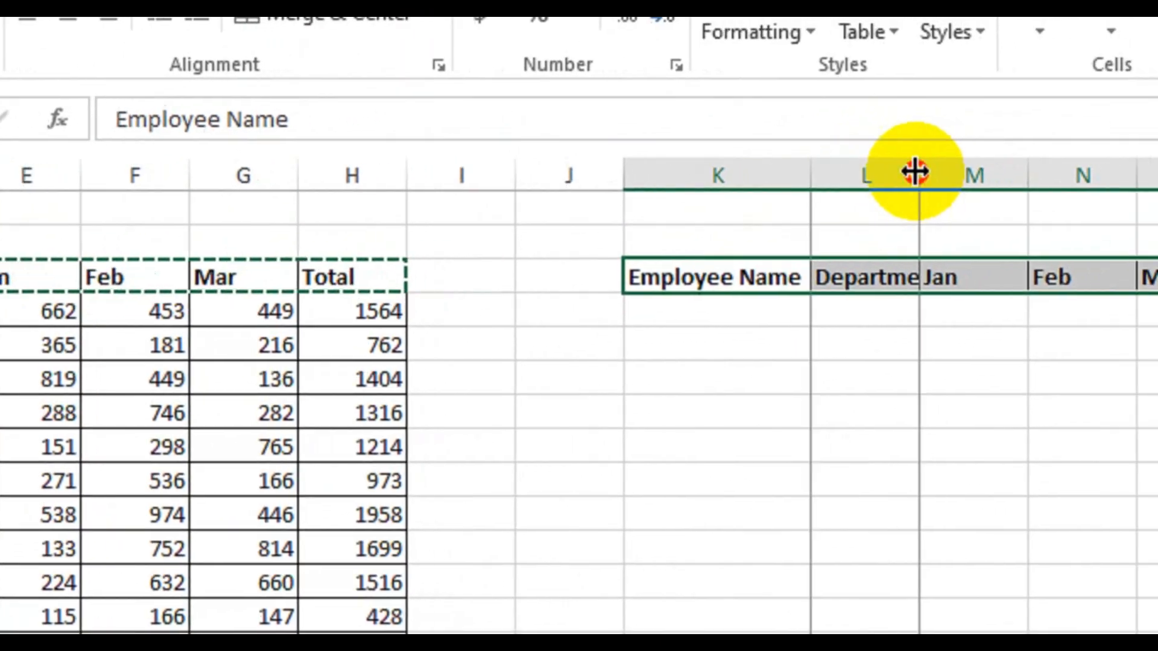
Fit column L to its Department header and narrow the empty columns I and J between the two tables
double_click(1015, 169)
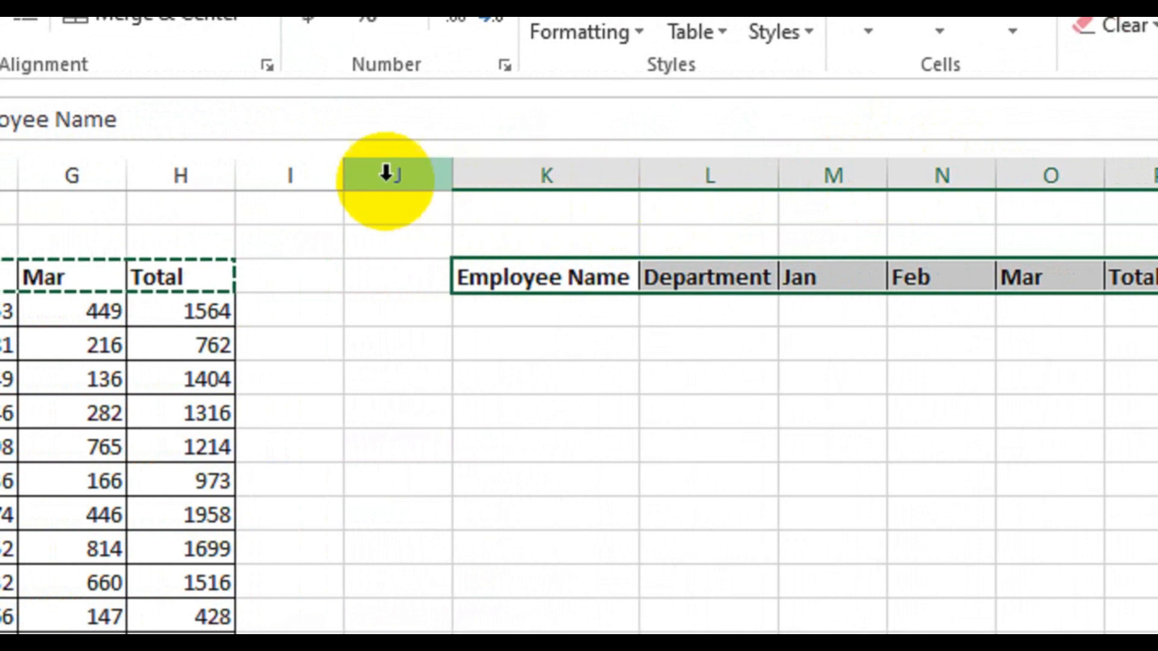
left_click_drag(348, 181, 318, 181)
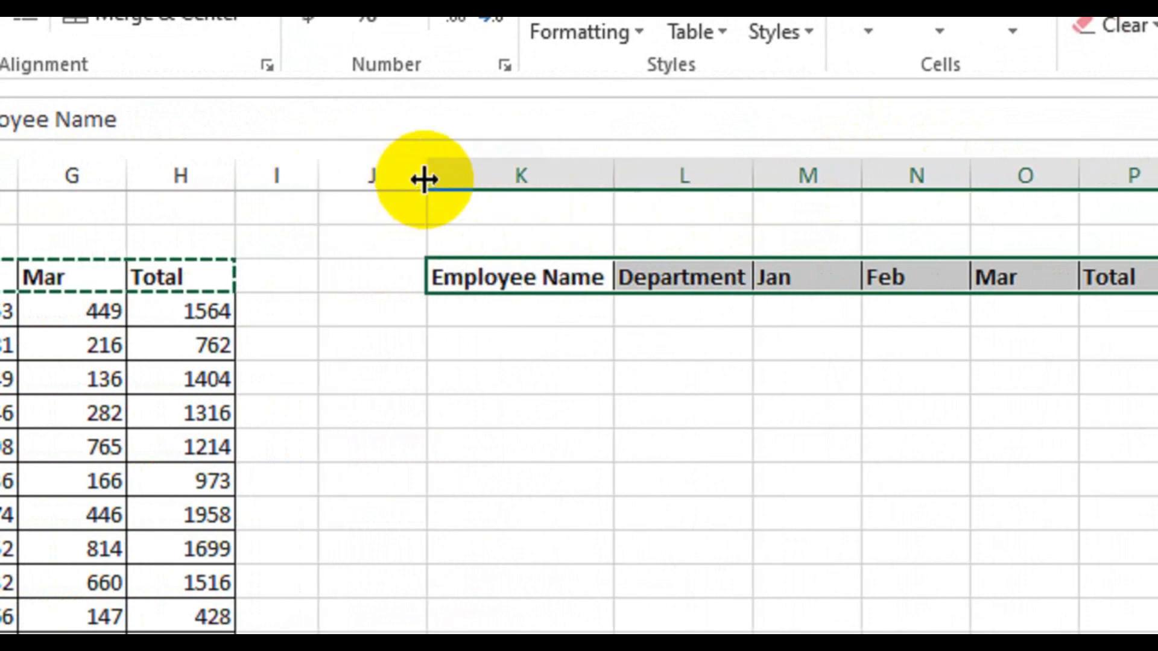
left_click_drag(424, 179, 377, 179)
Apply all borders to the new header row and the blank row beneath it, K3:P4
left_click_drag(496, 260, 1037, 317)
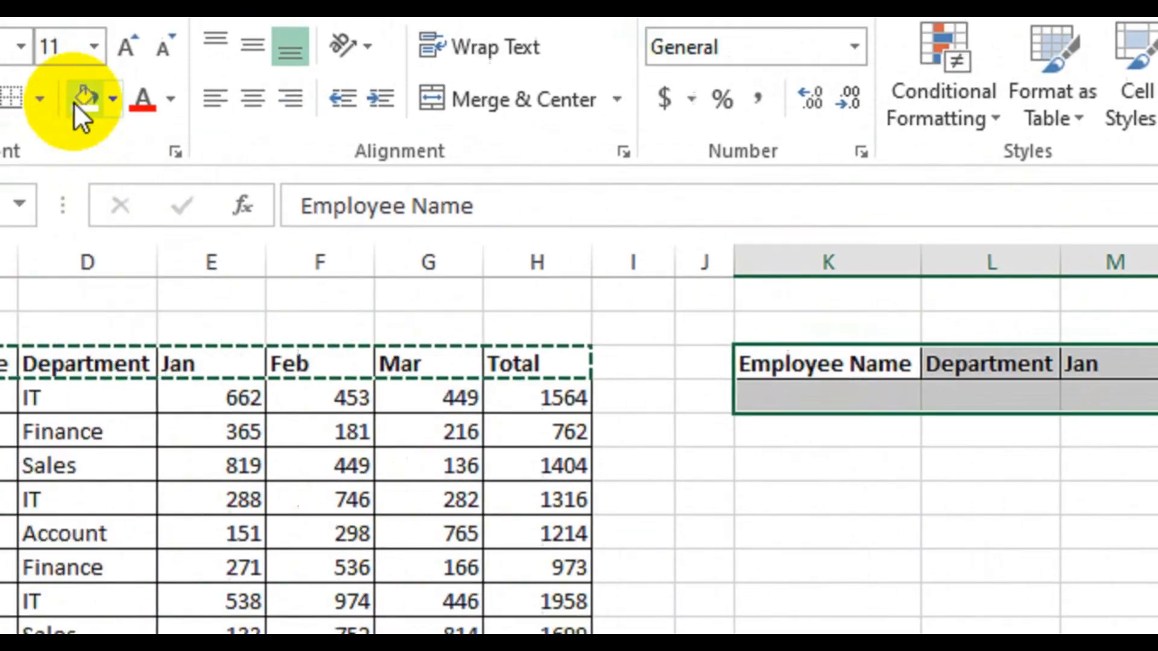
left_click(40, 98)
left_click(91, 379)
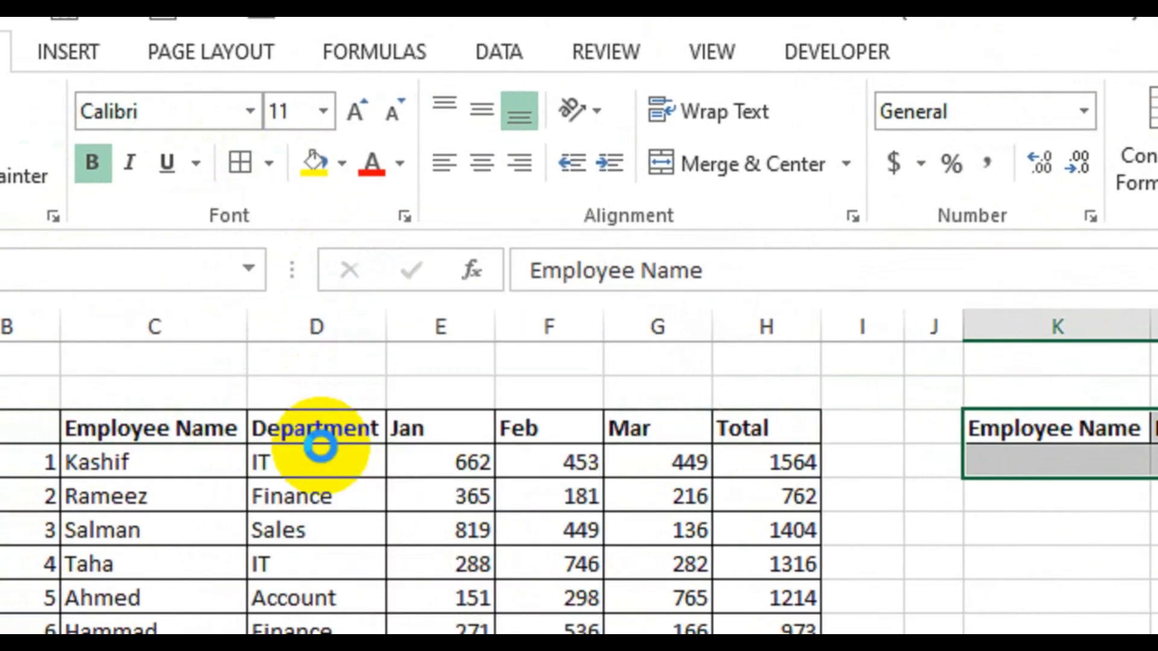
left_click(1062, 555)
Enter =VLOOKUP(K4,C4:H19,2,0) in L4 to look up the employee's department
left_click(877, 325)
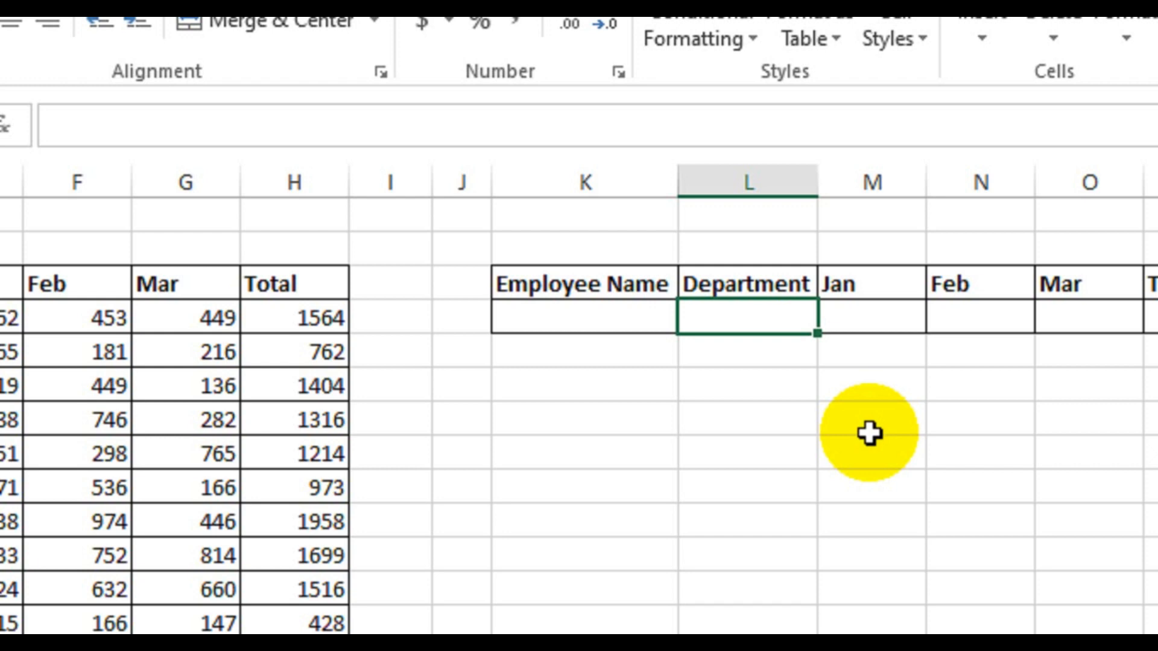
type("=vlo")
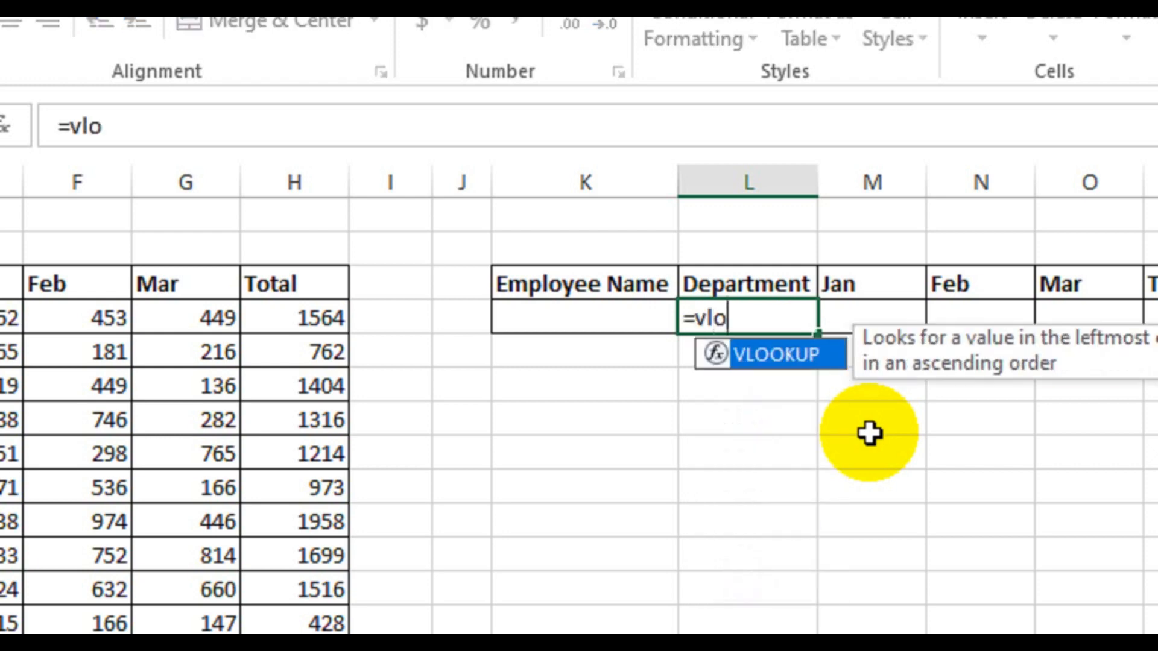
key("Tab")
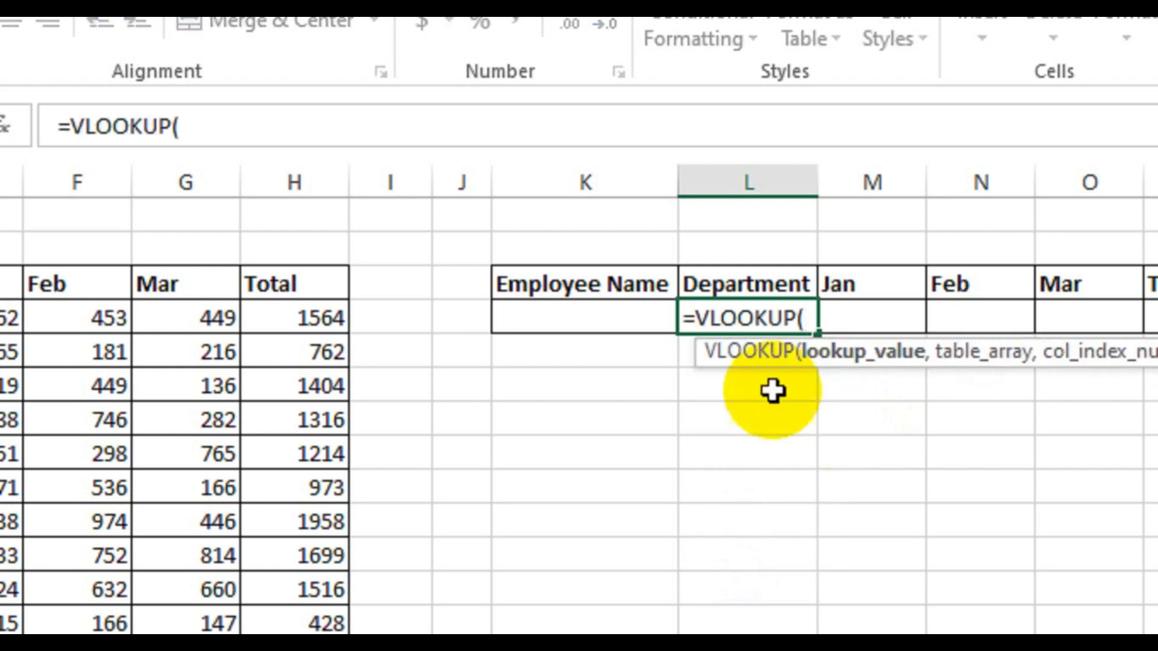
left_click(588, 319)
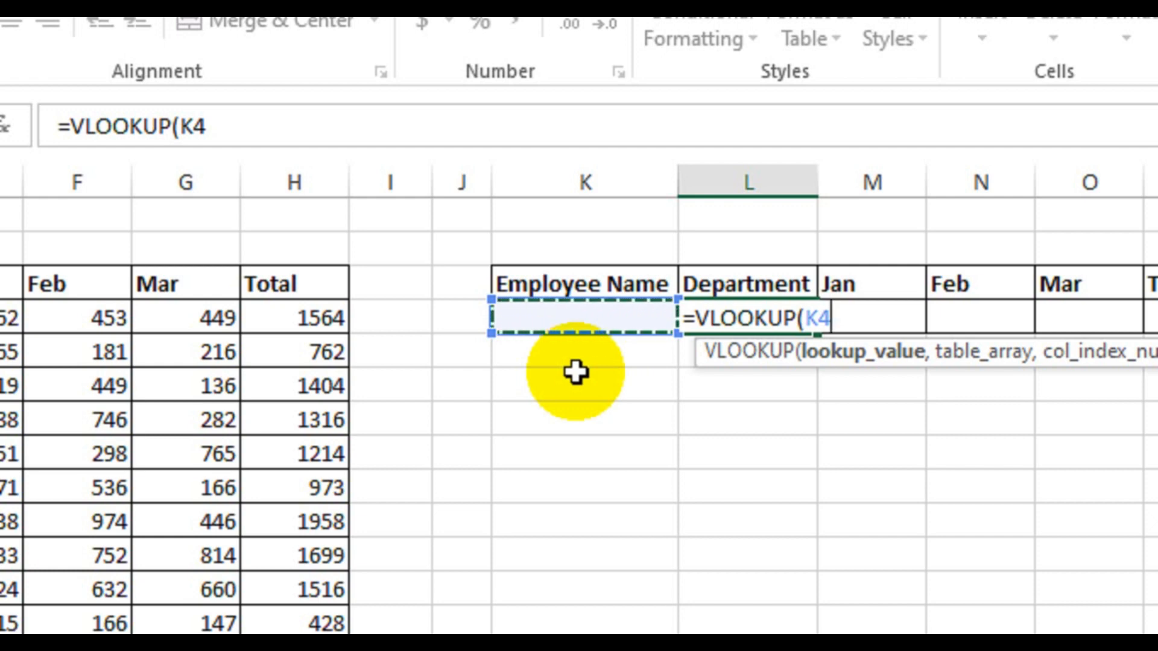
type(",")
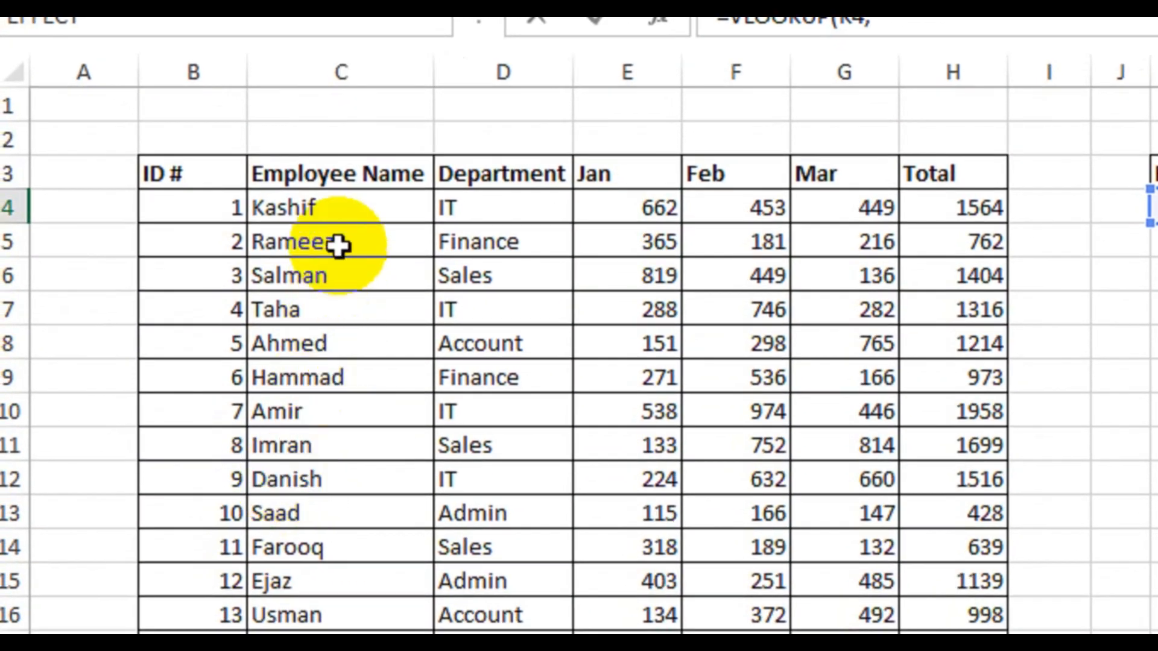
left_click_drag(306, 209, 869, 523)
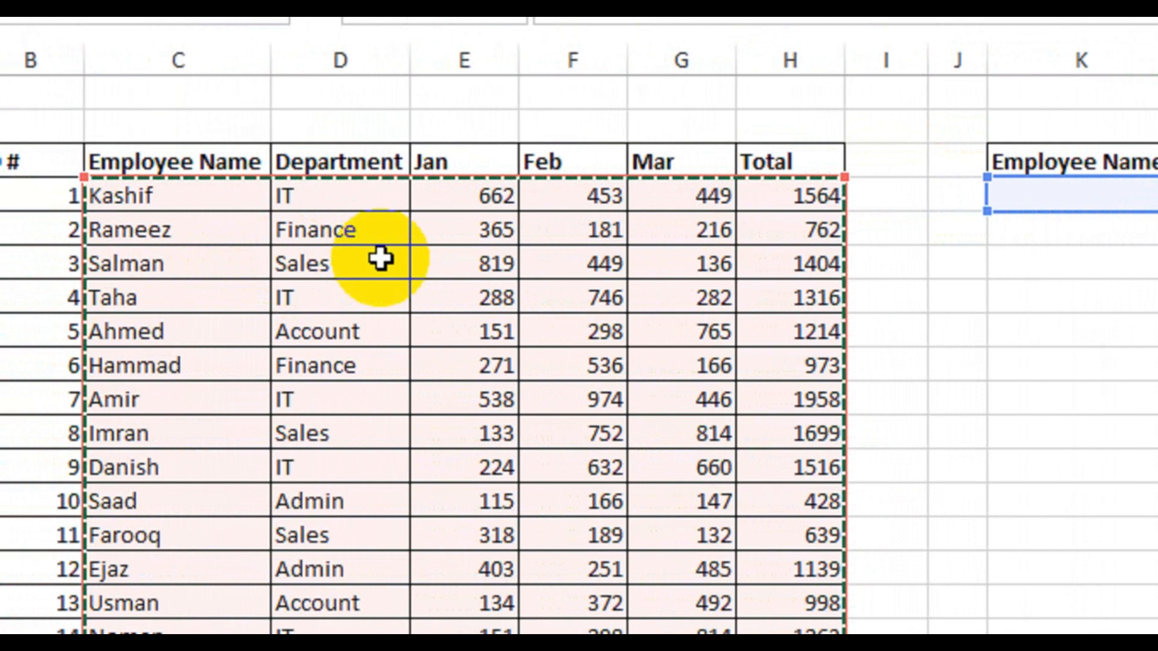
type(",")
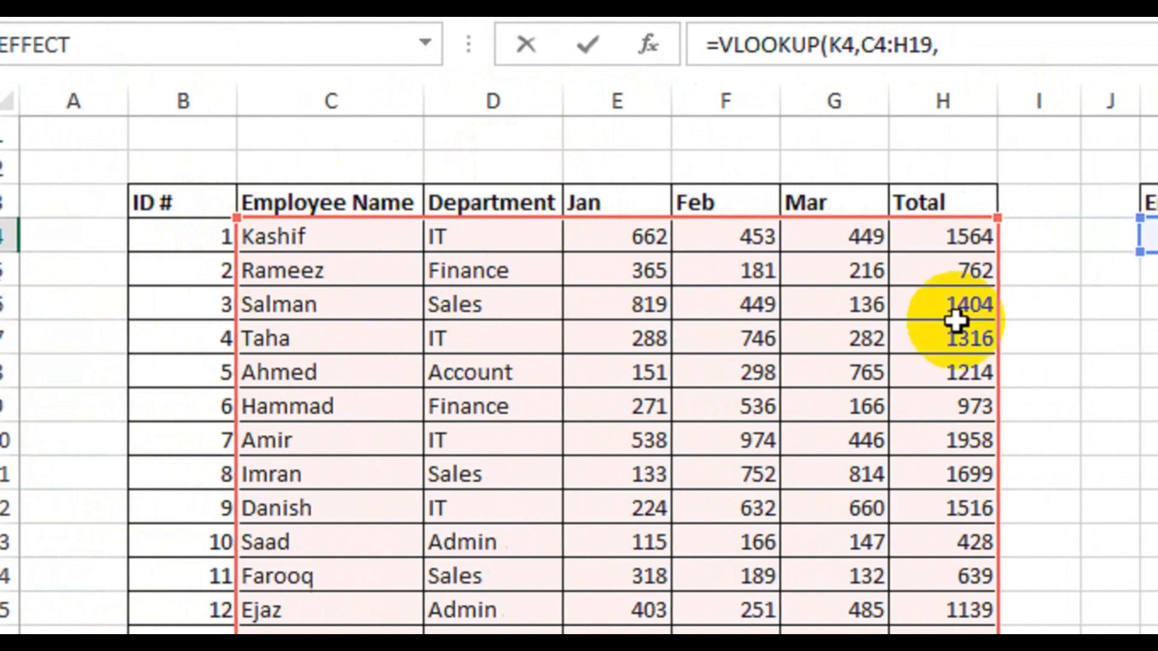
type("2")
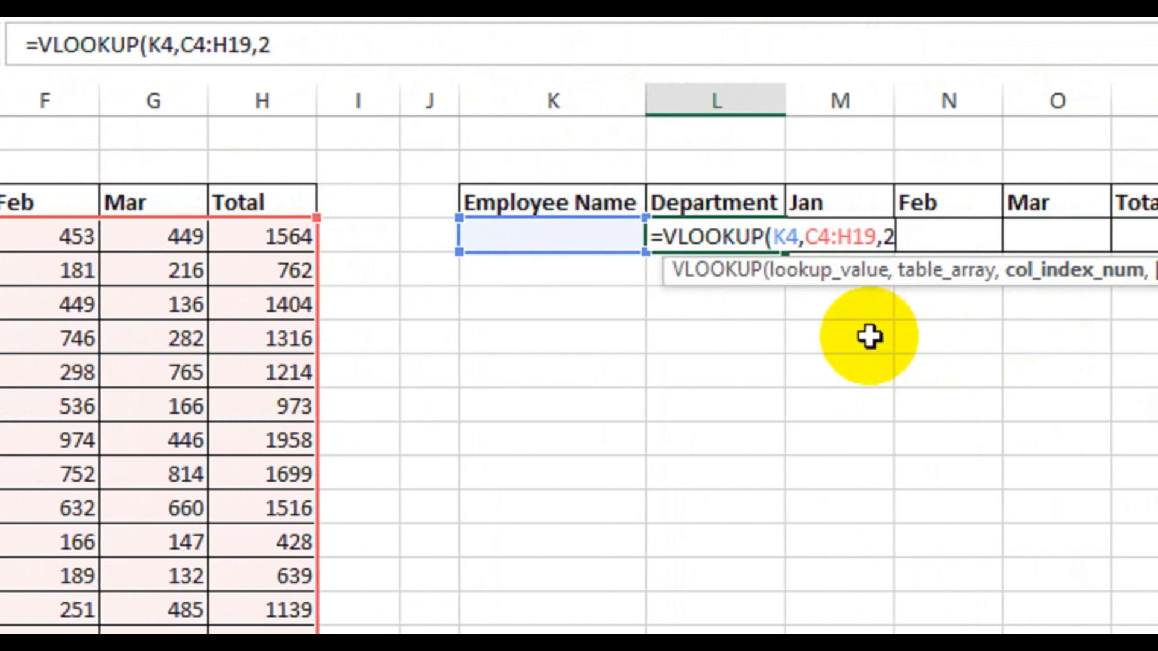
type(",0")
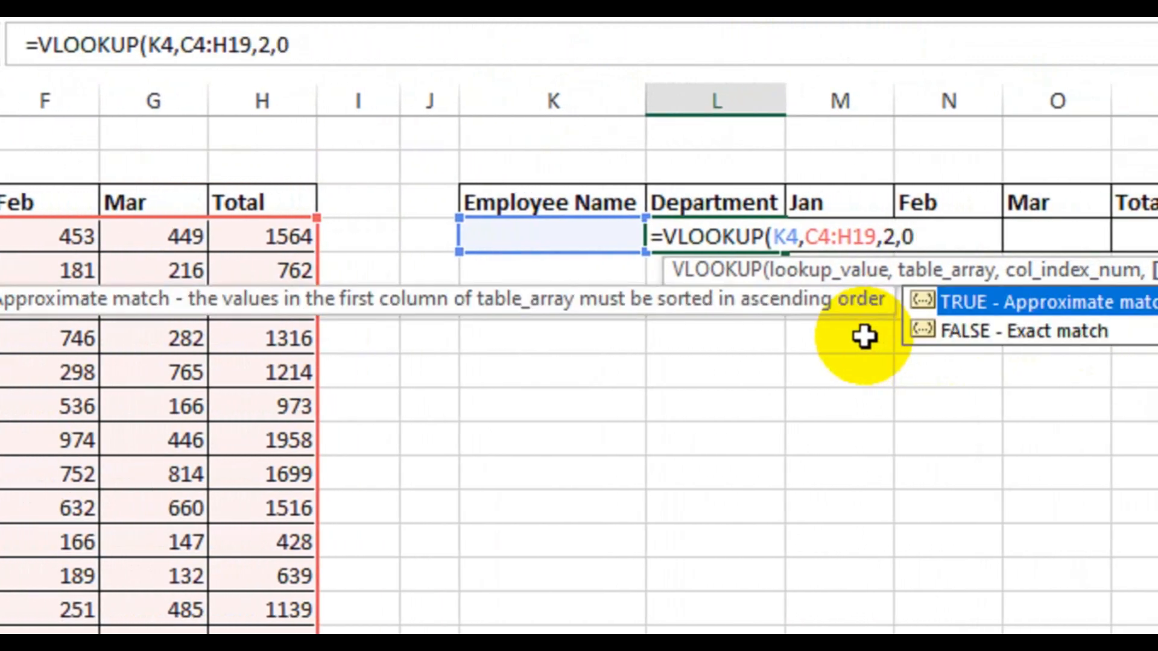
type(")")
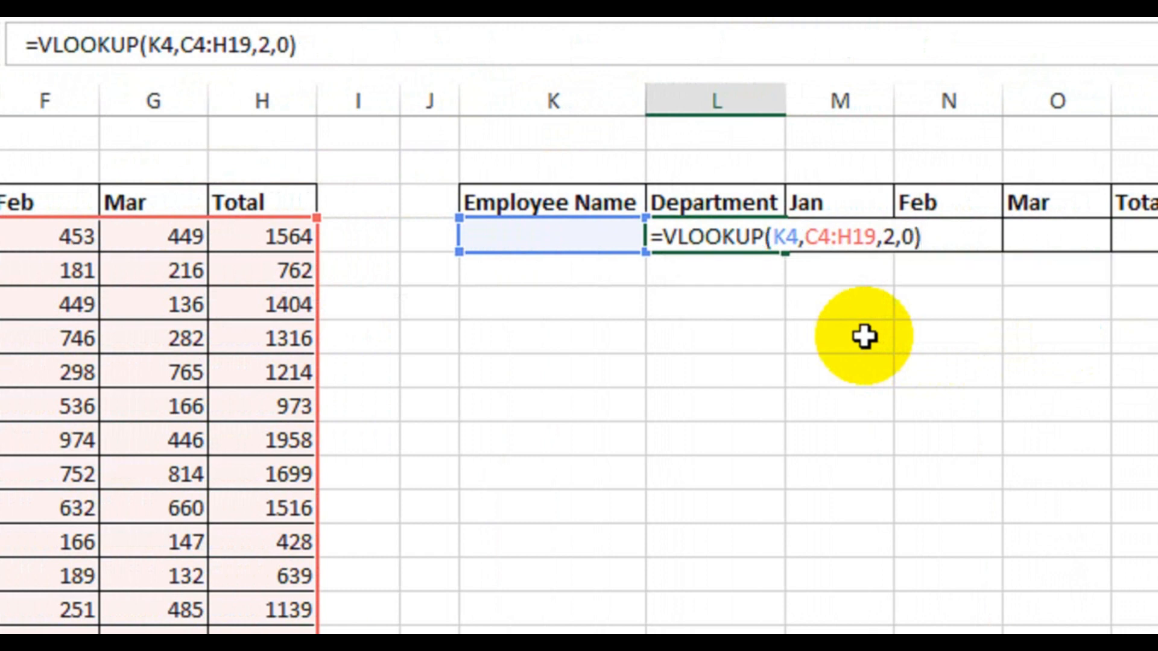
key("Return")
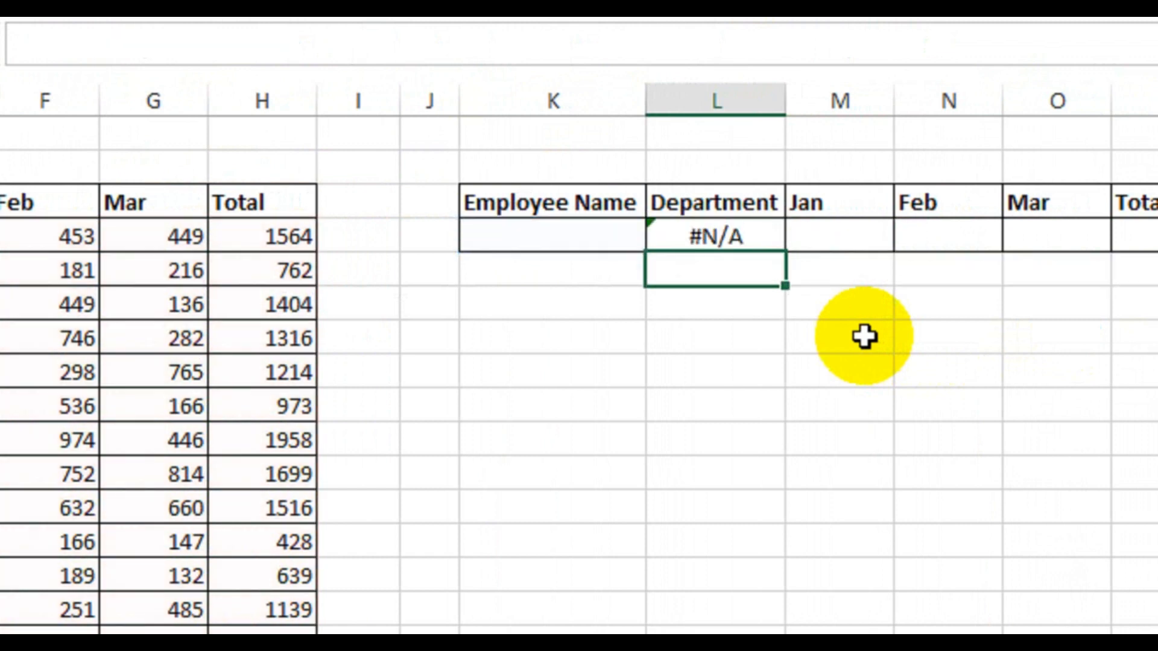
Enter the second listed employee's name in K4 and compare the department result with the source row
left_click(716, 238)
left_click(507, 235)
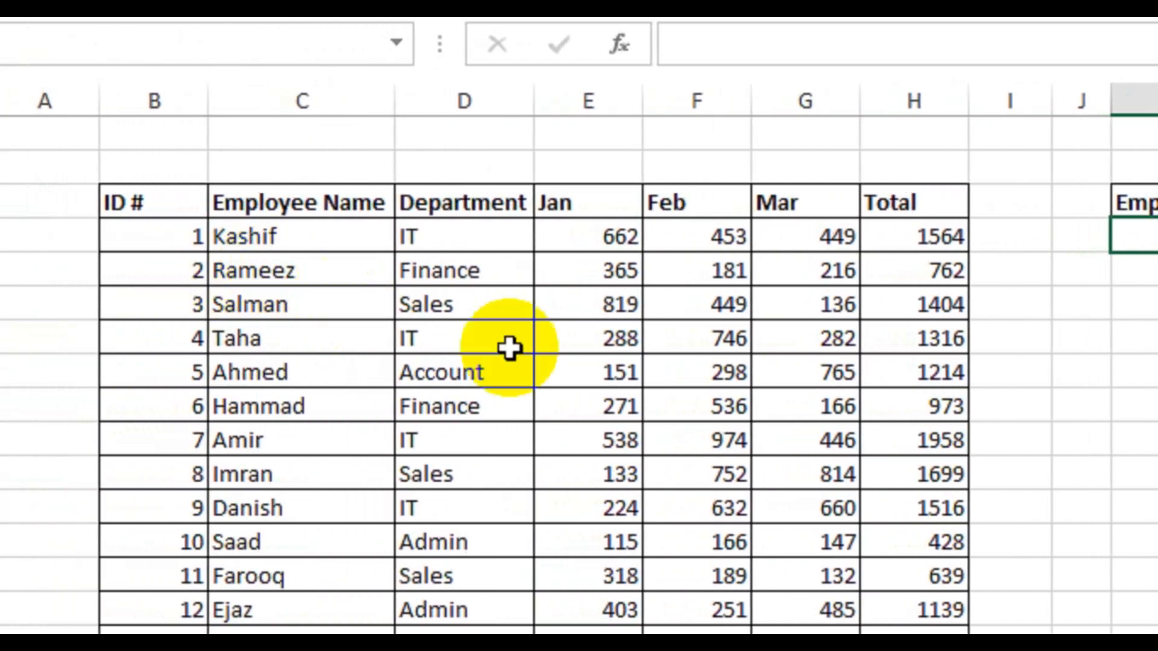
type("Rameez")
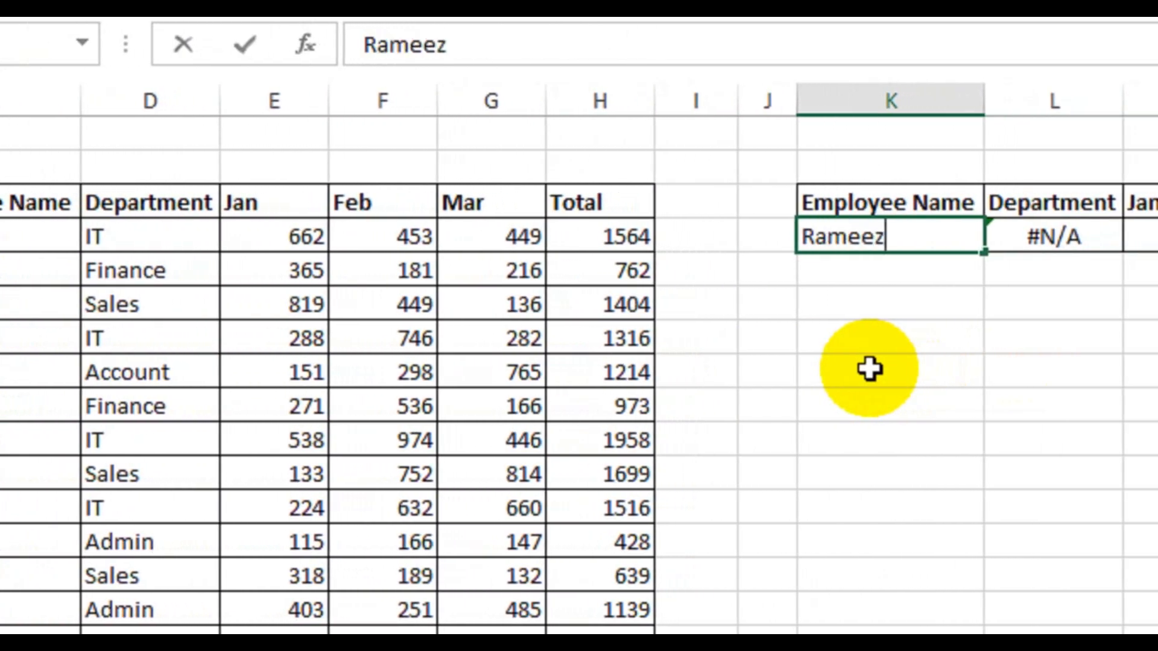
key("Return")
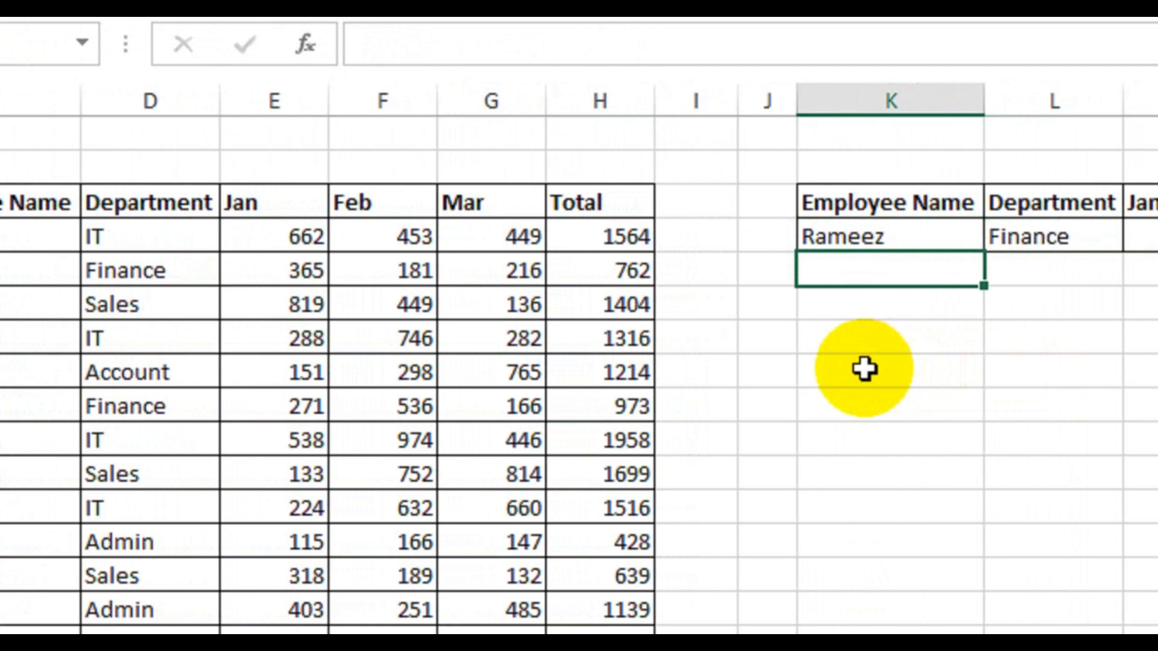
key("Up")
key("Right")
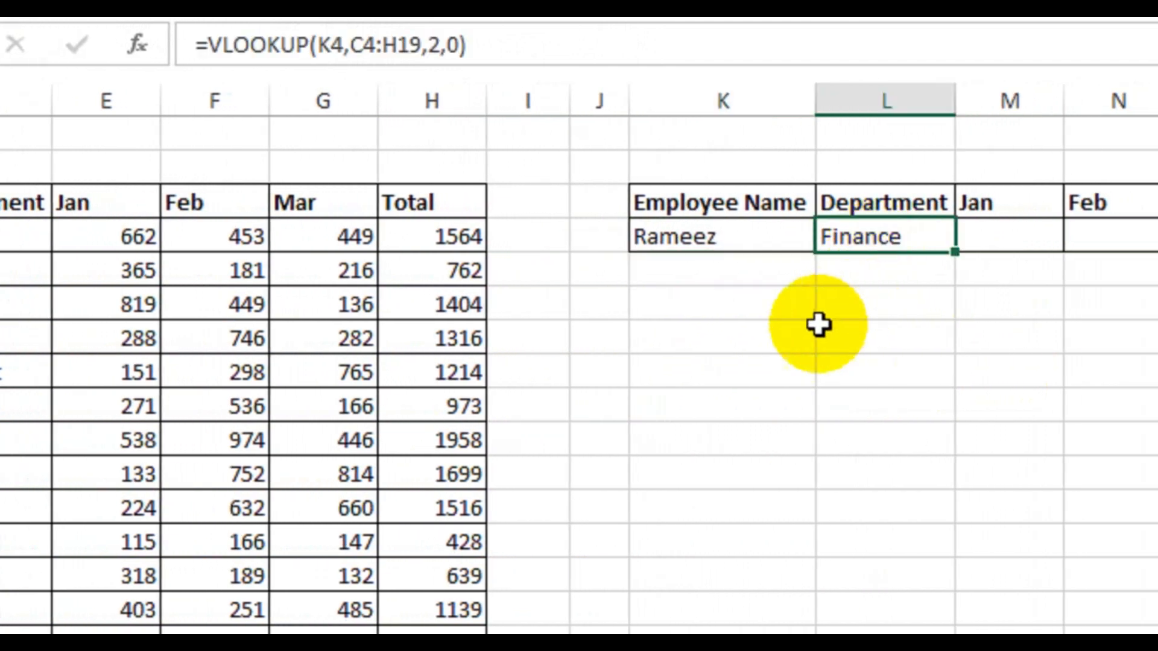
left_click_drag(235, 270, 378, 269)
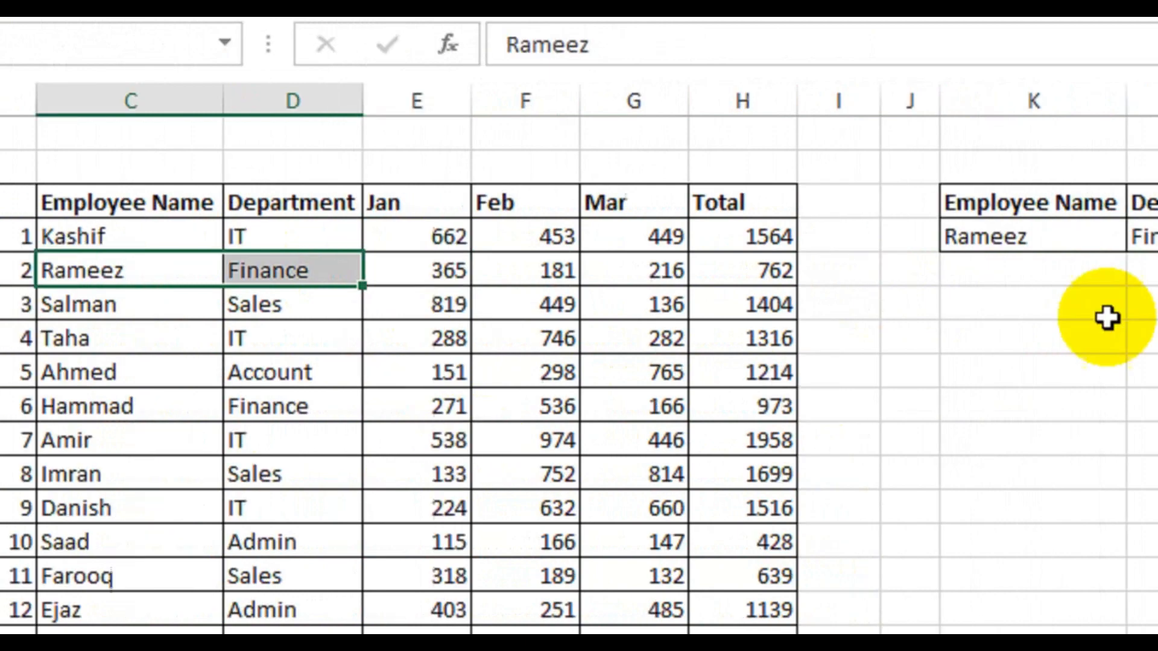
Fill the lookup formula from L4 across the Jan, Feb, Mar and Total columns to P4
left_click(1010, 303)
left_click(1001, 239)
left_click_drag(878, 254, 1157, 252)
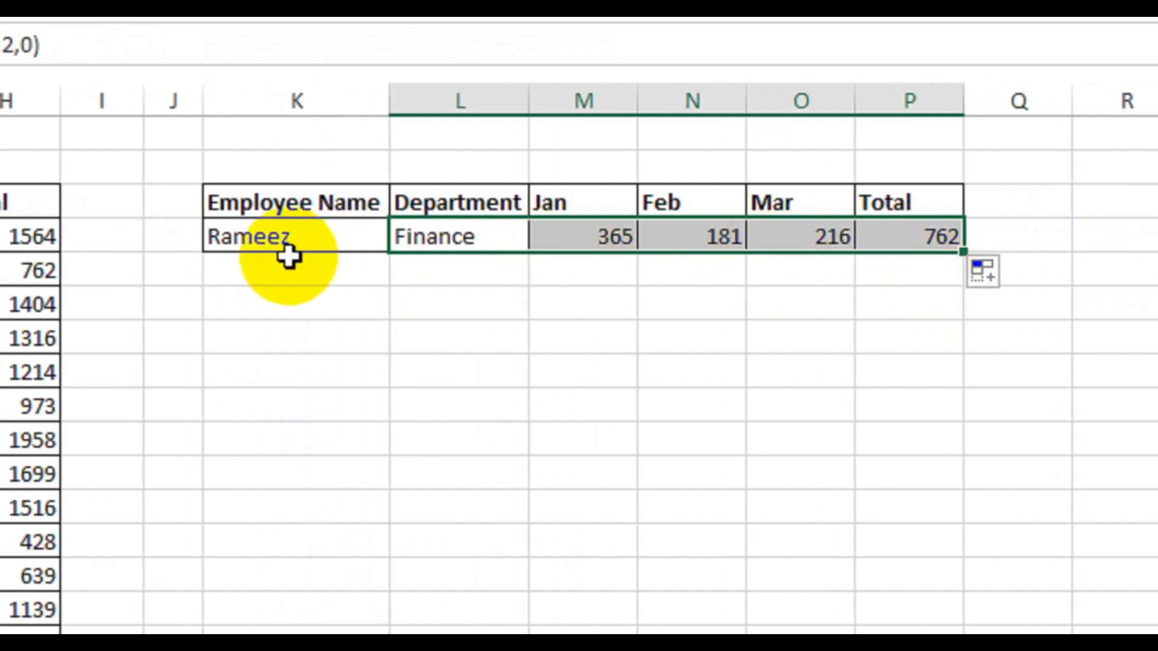
Enter the fifth listed employee's name in K5 and fill the L4:P4 lookup formulas down to row 5
left_click(289, 256)
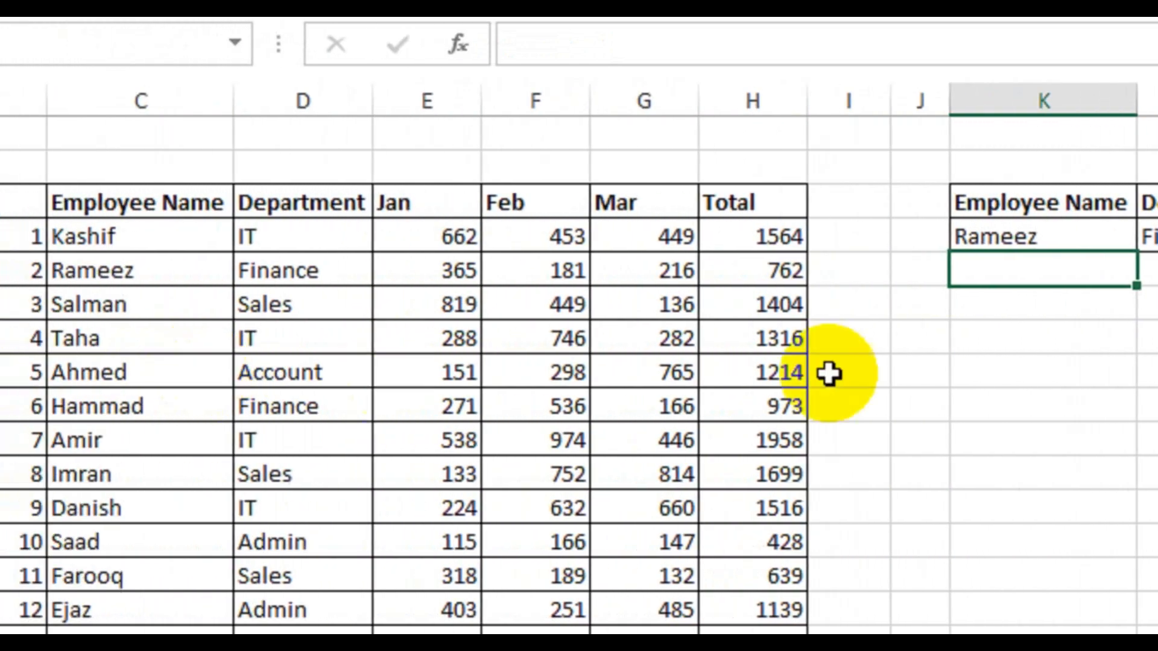
type("Ahmed")
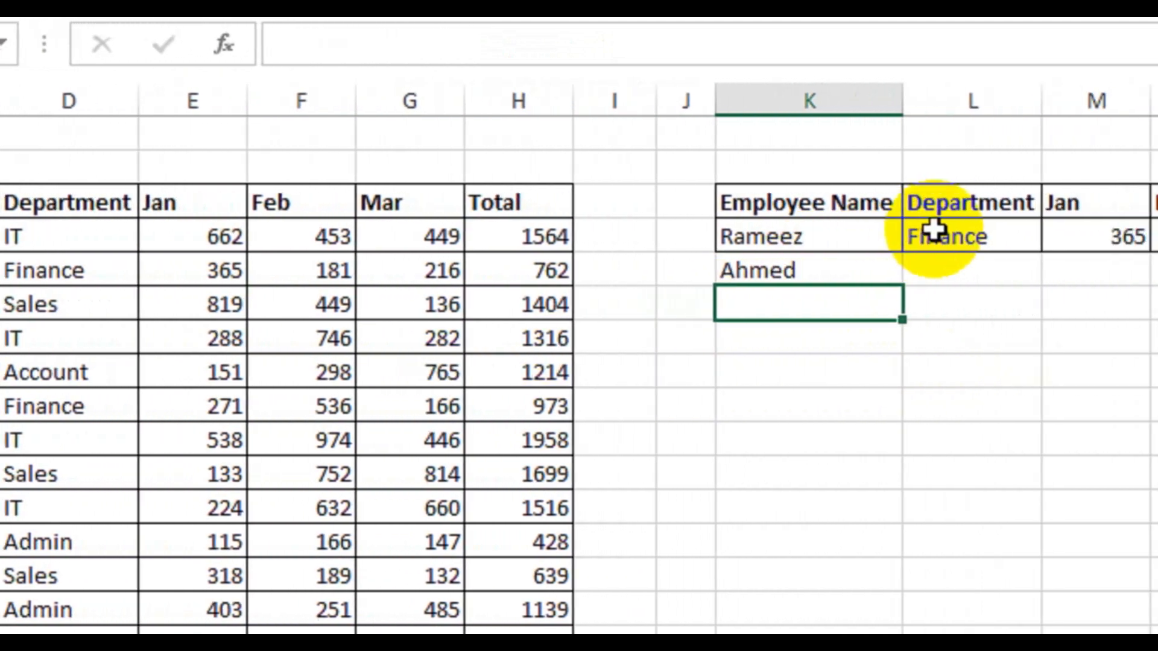
left_click(934, 231)
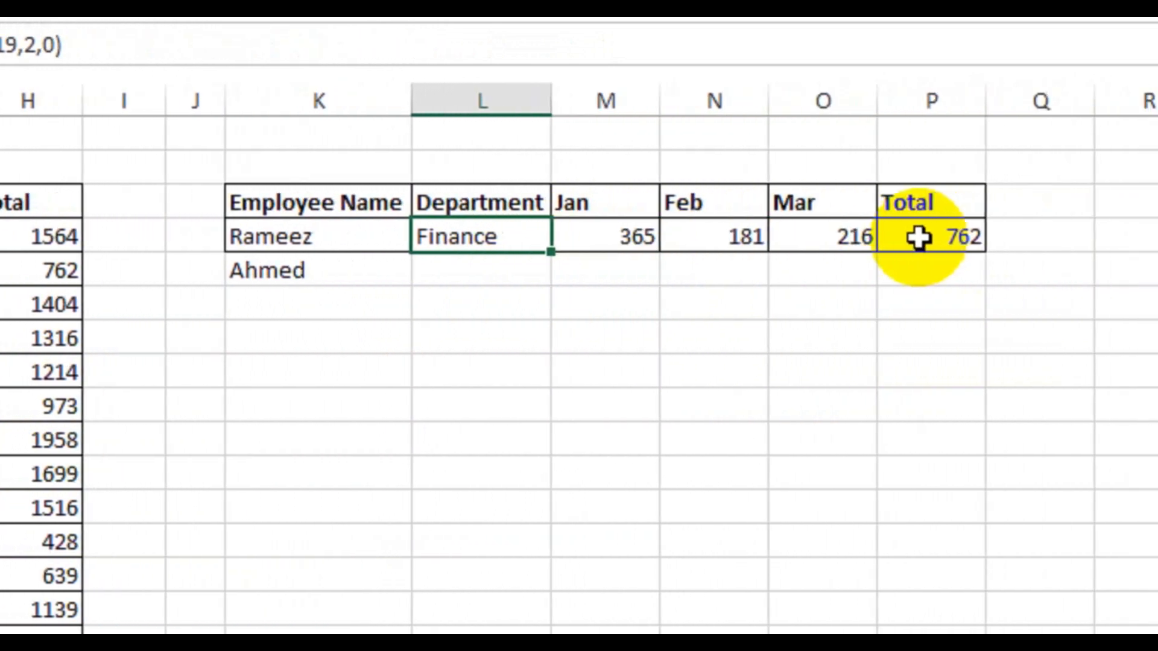
left_click(1031, 238, "shift")
double_click(873, 258)
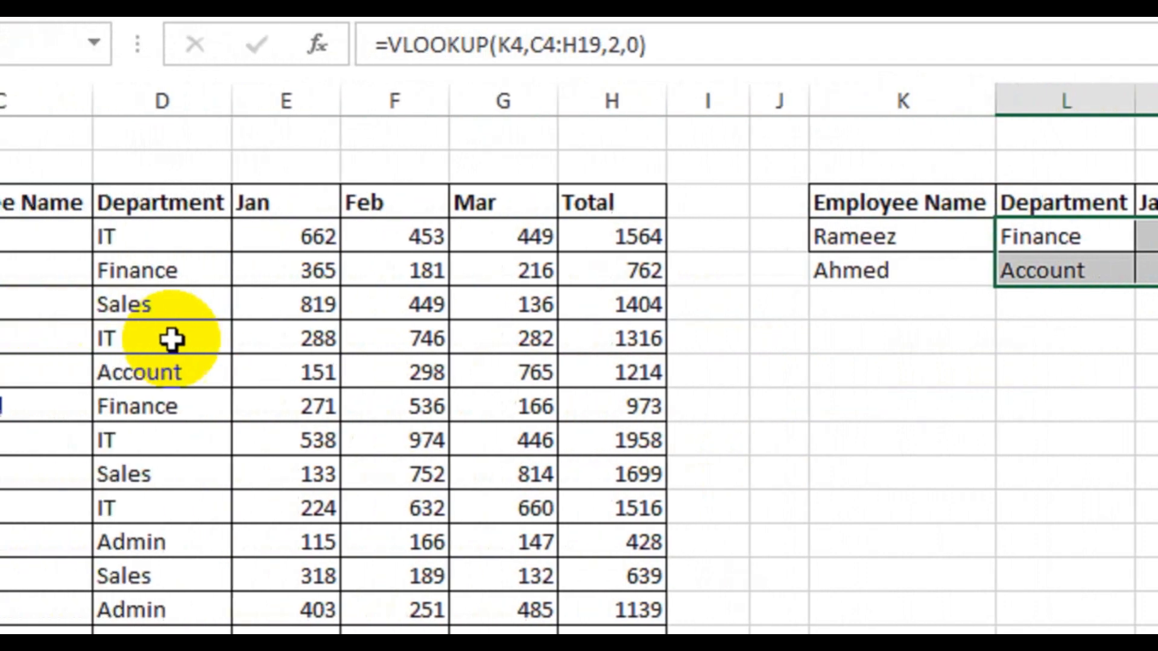
Check the row 5 lookup results against the fifth employee's Department and Total in the source table, ending on K5
left_click(321, 378)
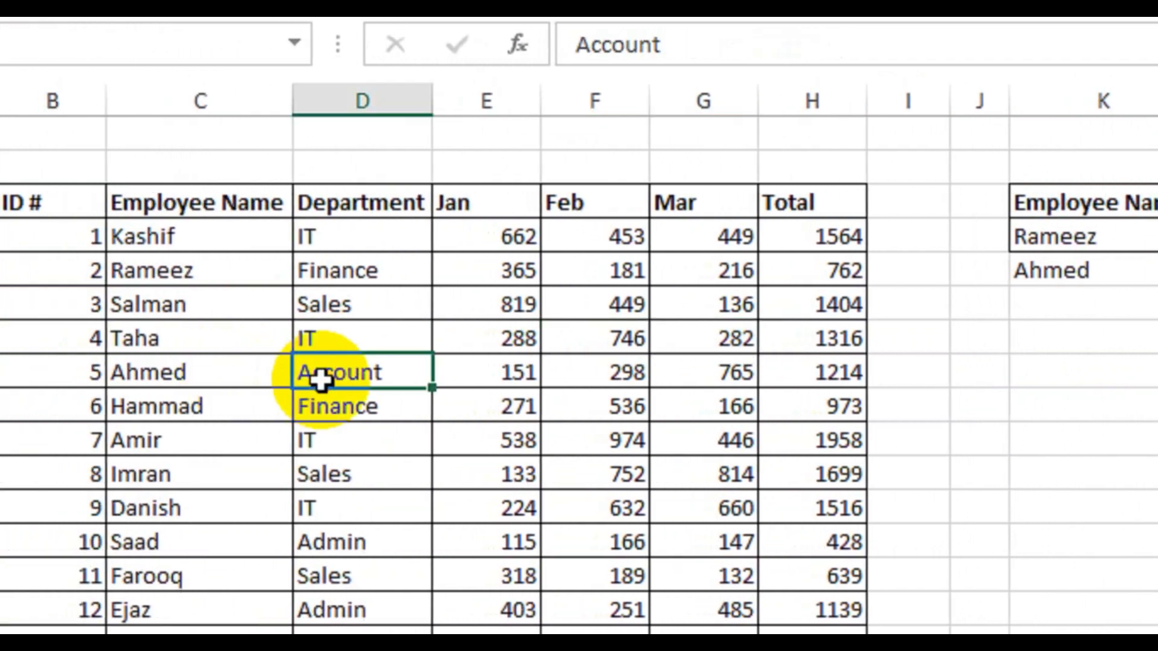
left_click(856, 373)
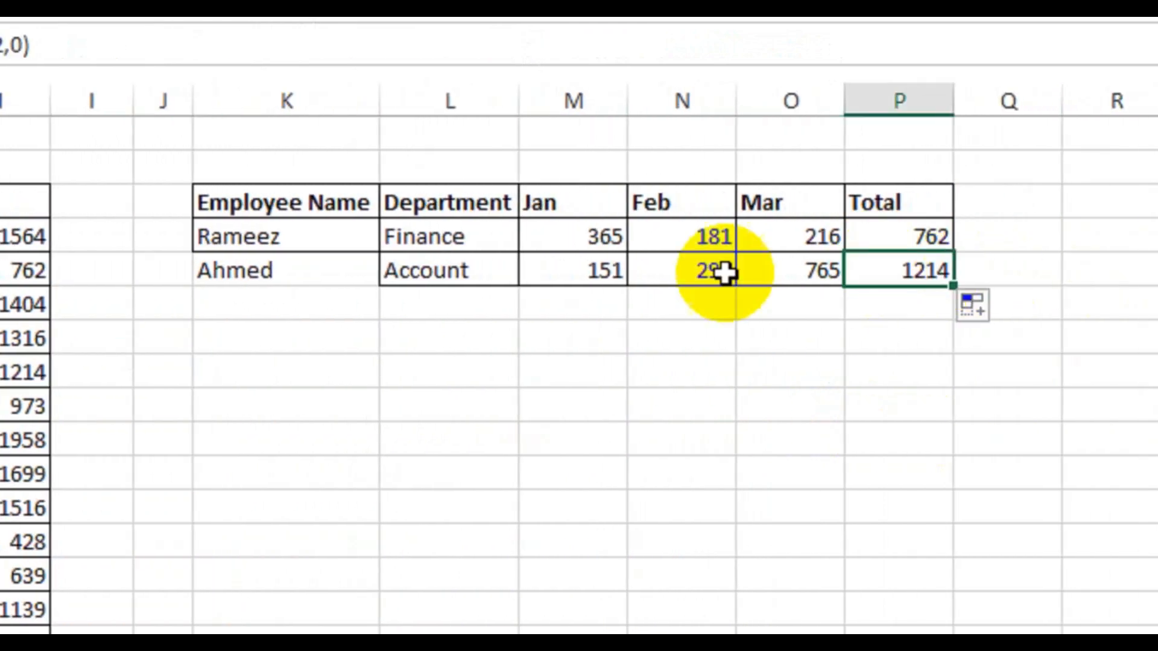
left_click(303, 284)
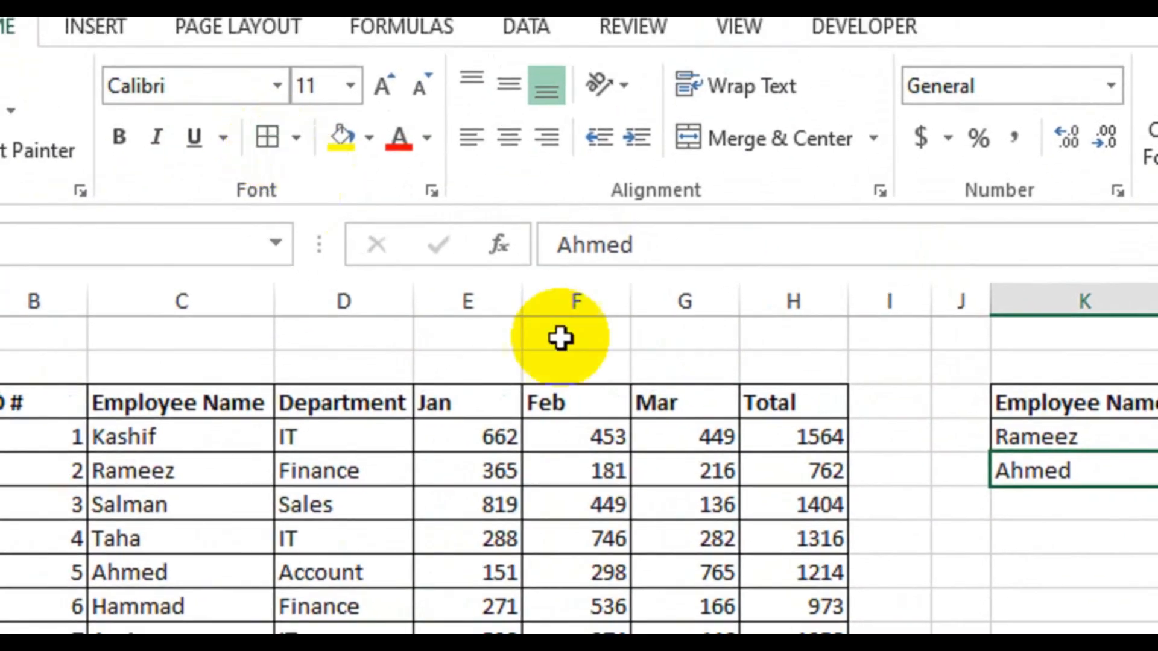
Copy the lookup table's header row K3:P3 to row 8, starting at K8
left_click(1056, 512)
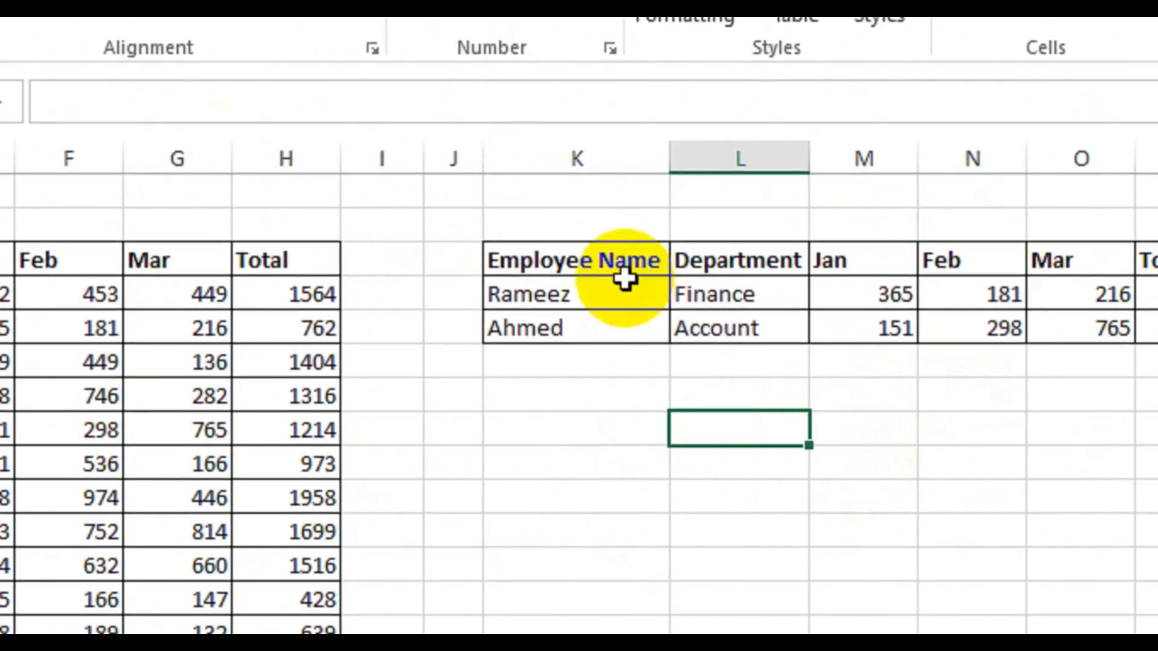
left_click_drag(608, 252, 1155, 260)
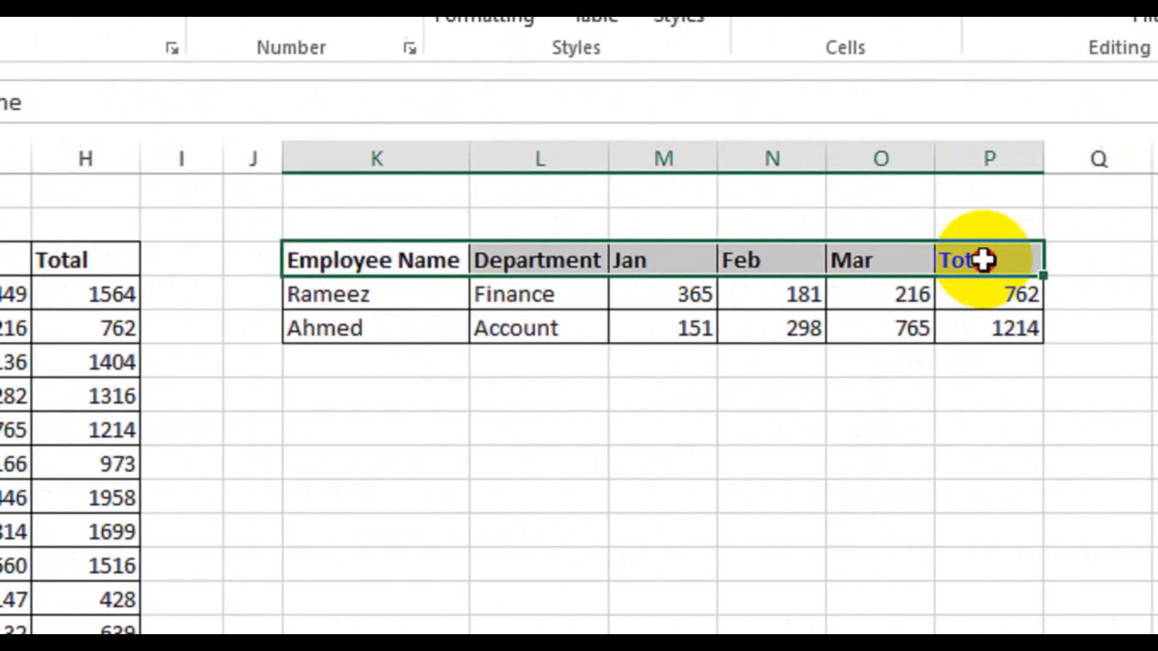
key("ctrl+c")
left_click(276, 422)
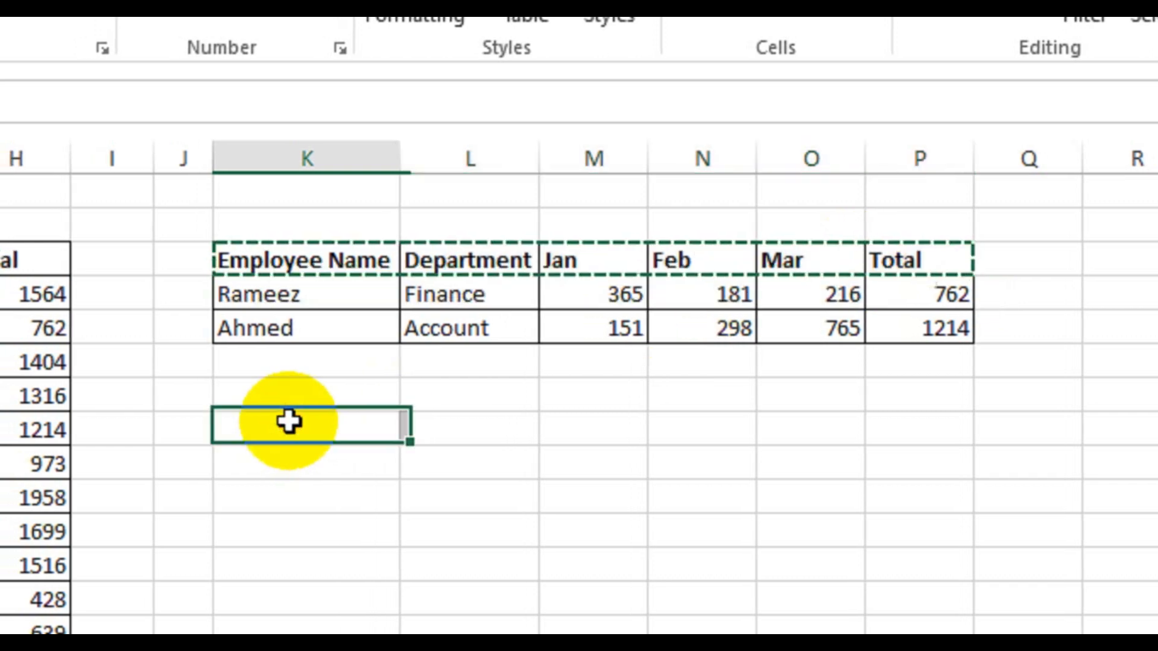
key("ctrl+v")
Apply borders to all cells of the second lookup table, K8:P9
left_click_drag(310, 432, 901, 479)
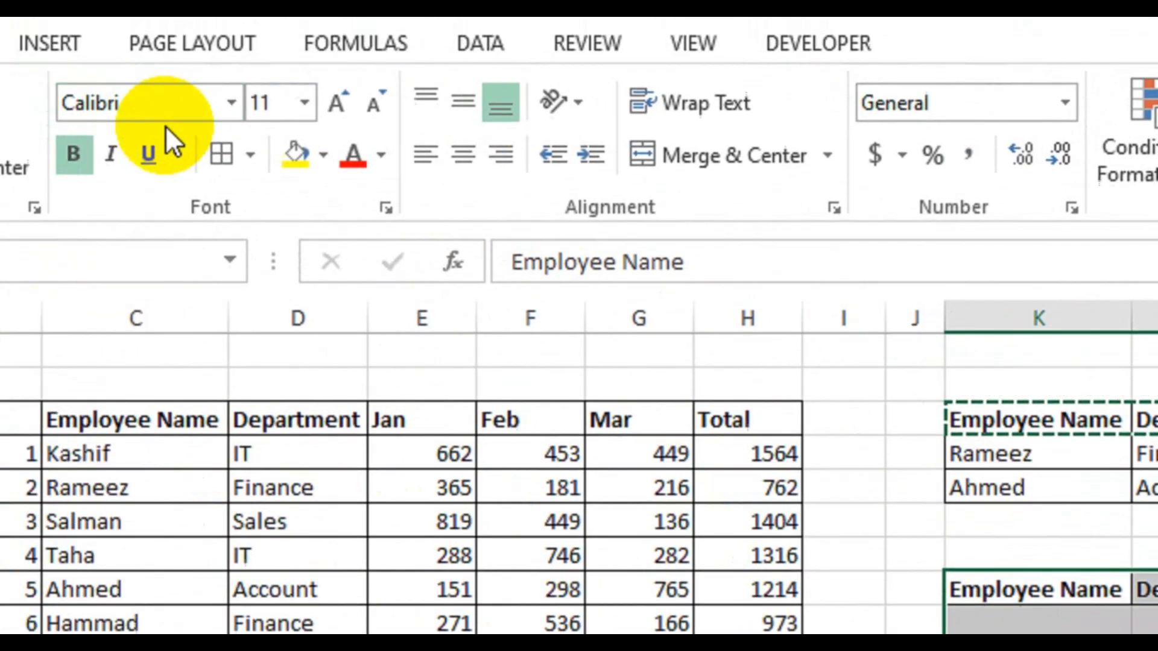
left_click(221, 154)
left_click(1106, 566)
Start a VLOOKUP formula in L9 with the absolute reference $K$9 as its lookup value
left_click(865, 393)
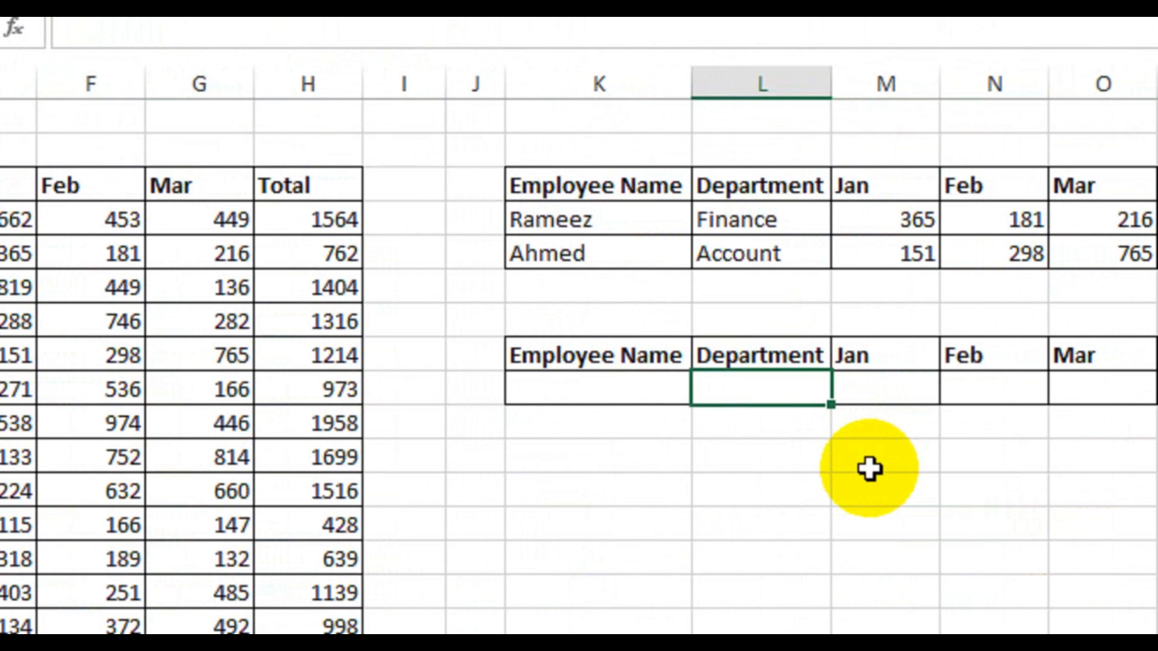
type("=vlo")
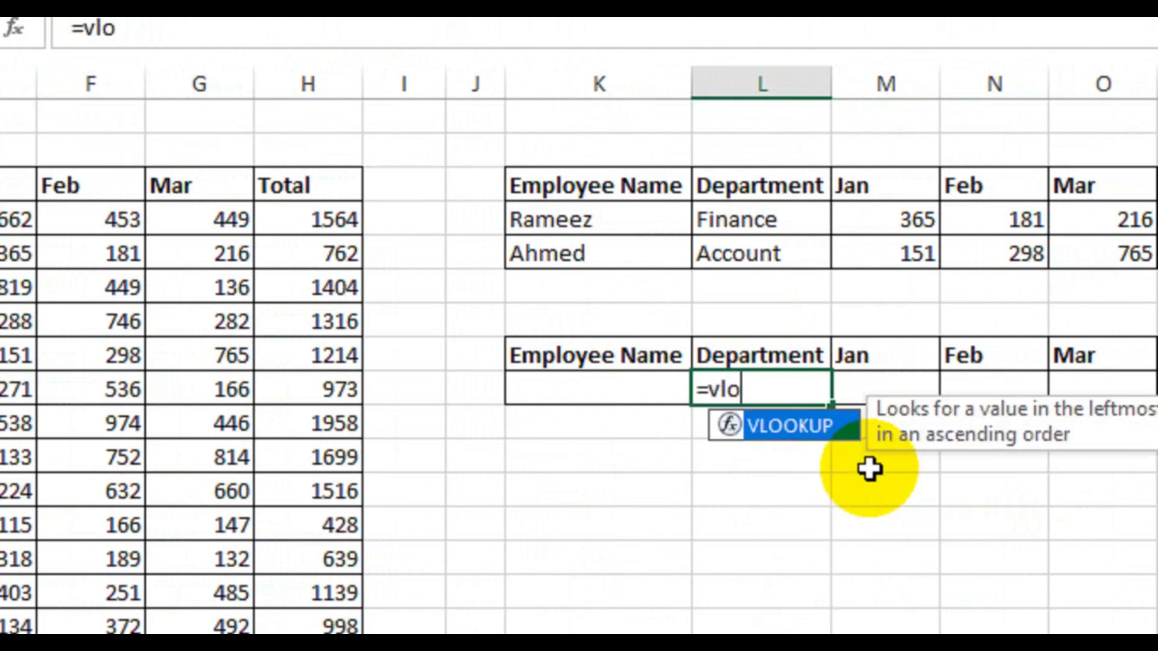
key("Tab")
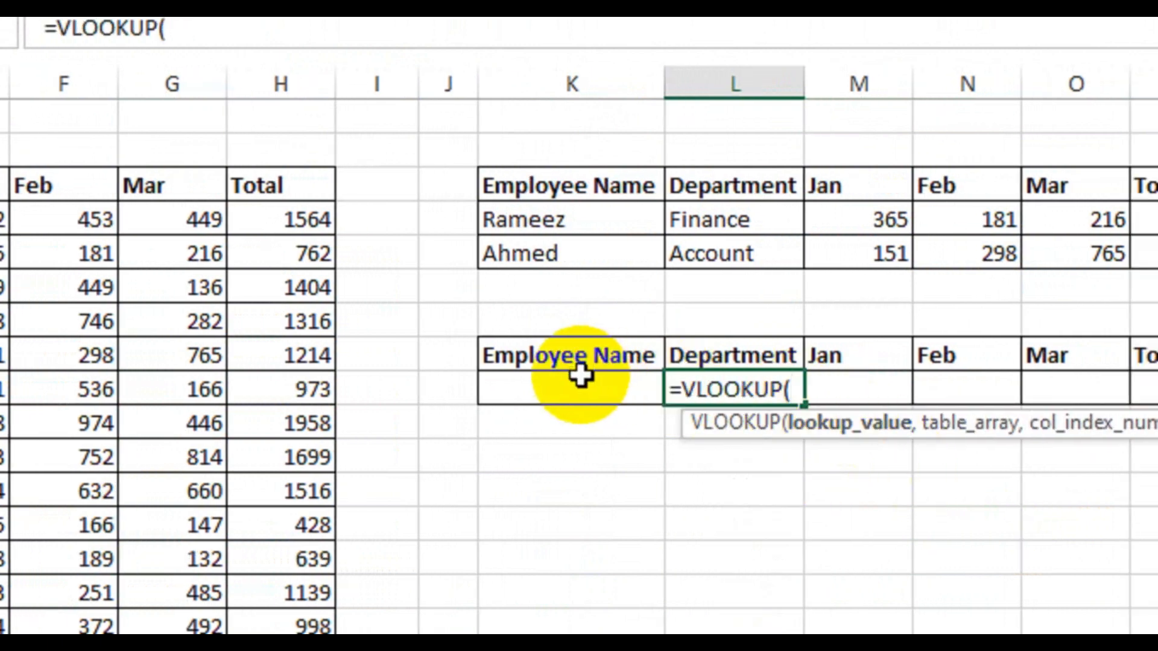
left_click(609, 389)
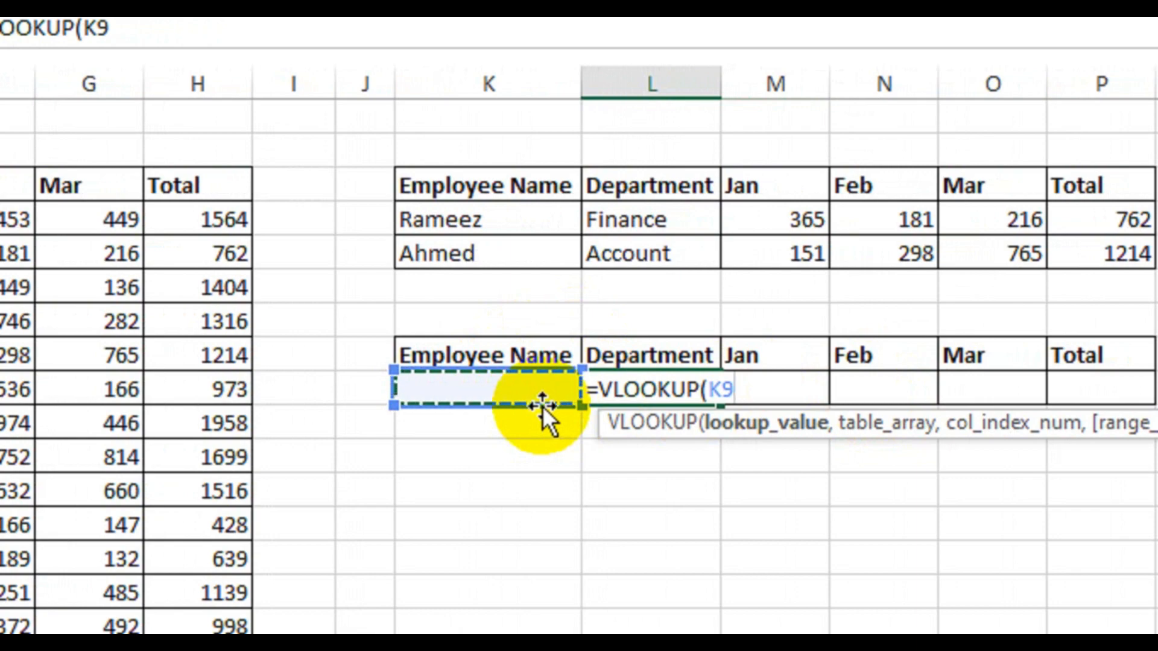
key("F4")
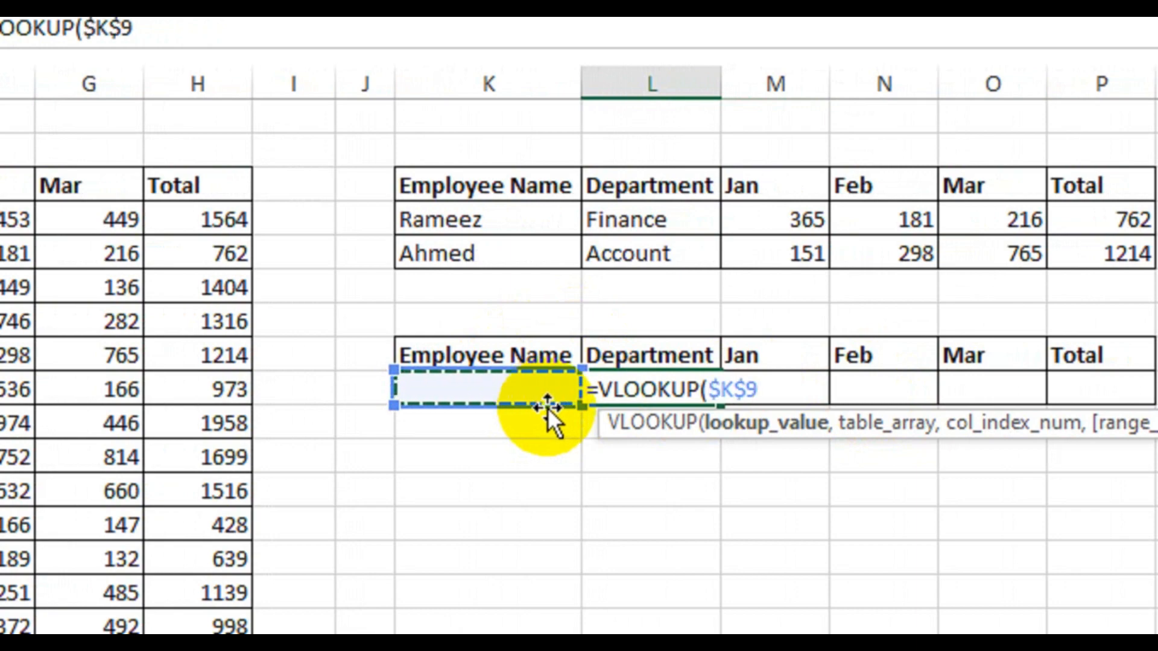
type(",")
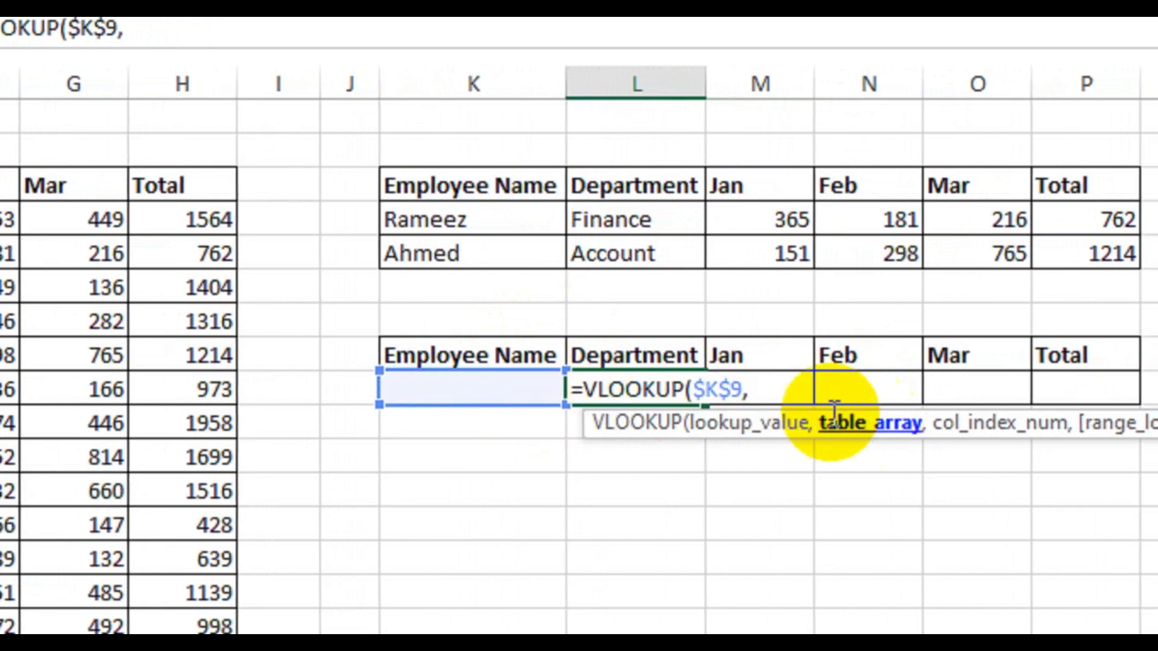
Complete the L9 formula with table array C4:H19, column index 2 and 0 for an exact match
left_click_drag(199, 231, 814, 650)
left_click_drag(869, 574, 866, 650)
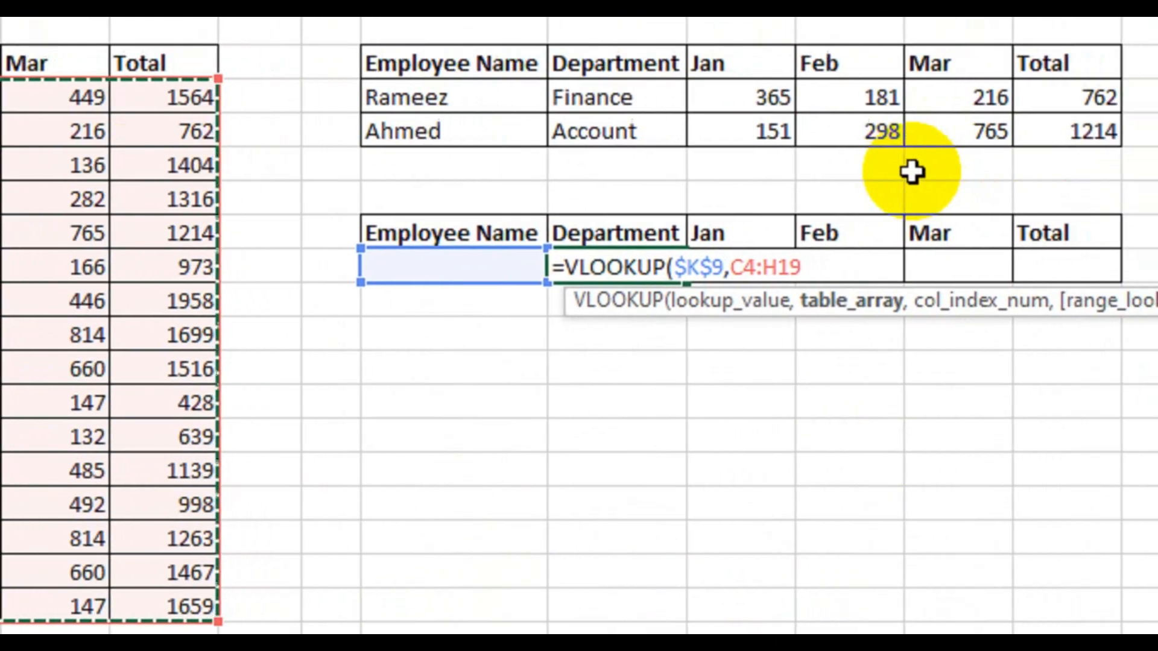
type(",")
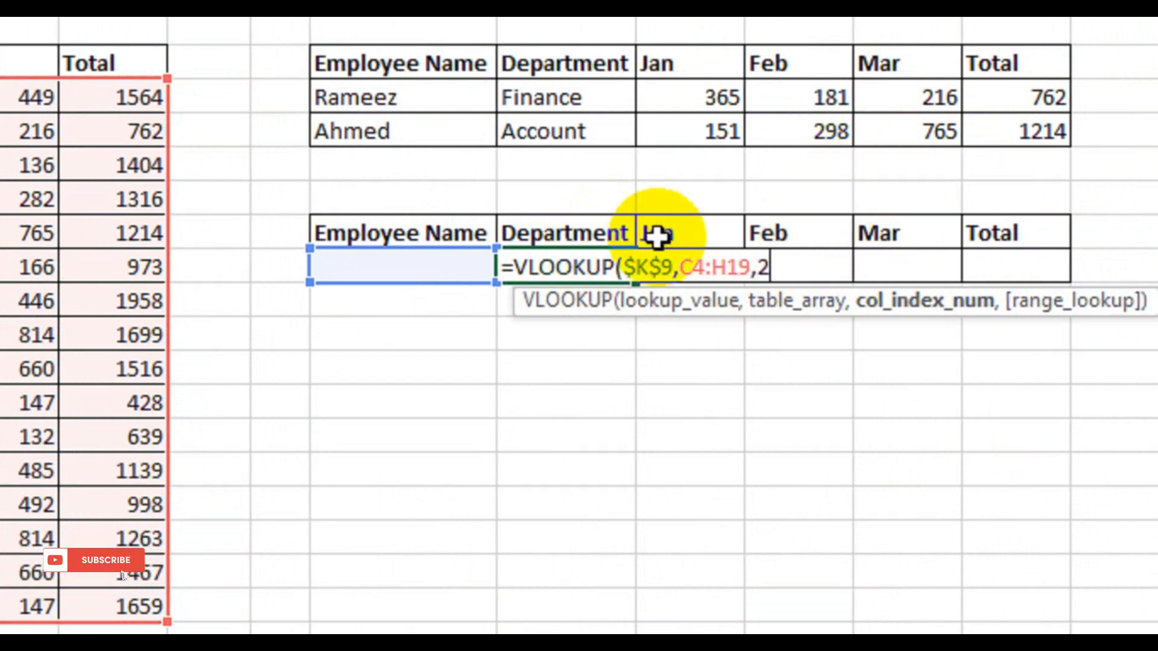
type("2,")
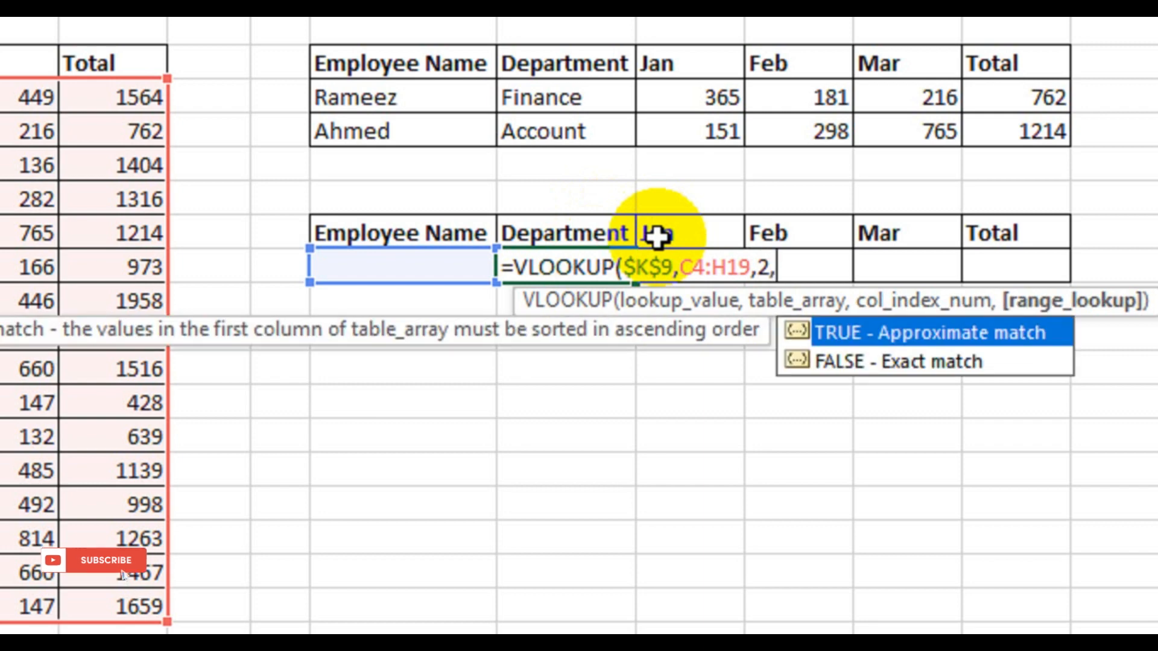
type("0)")
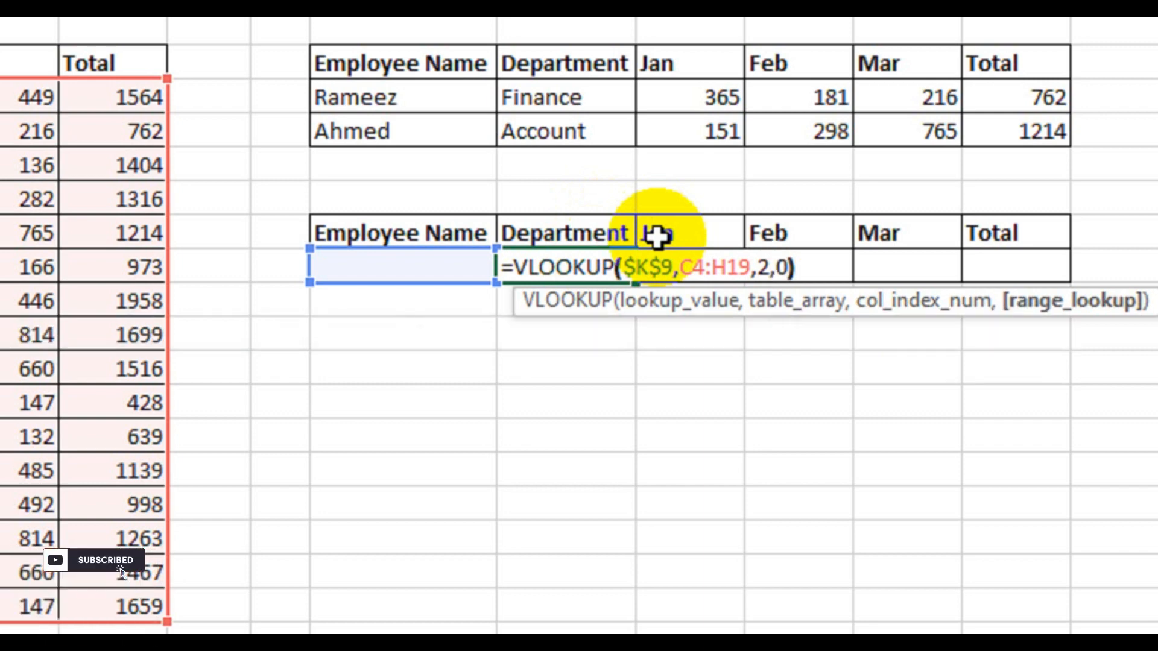
key("Return")
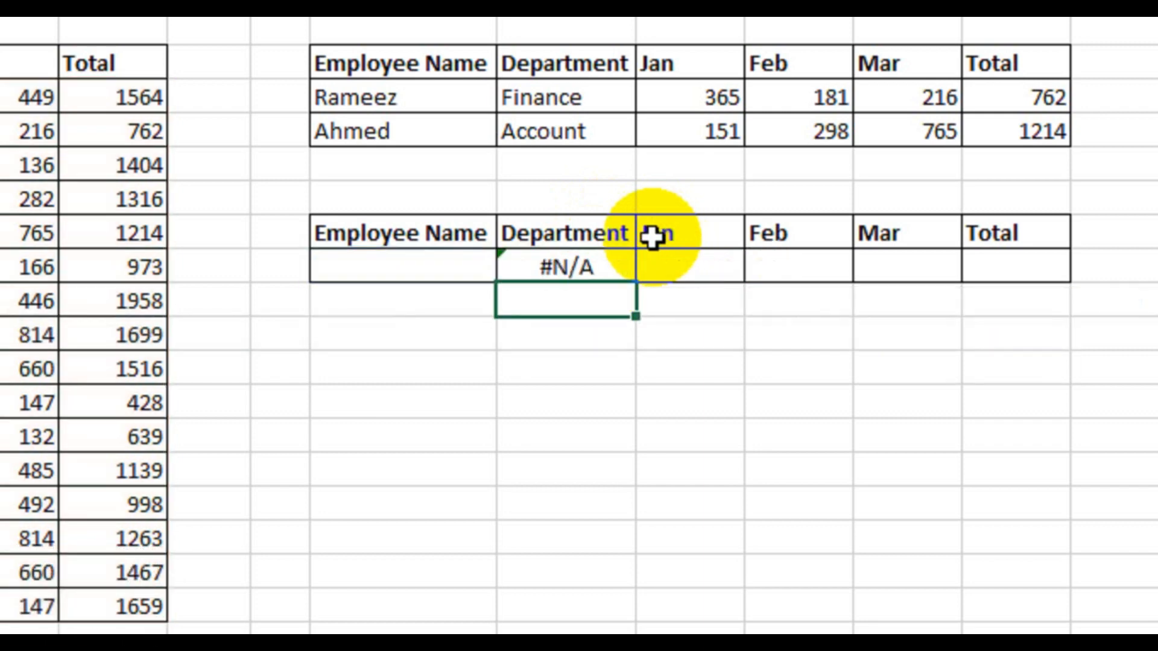
Enter the seventh listed employee's name in K9
left_click(341, 262)
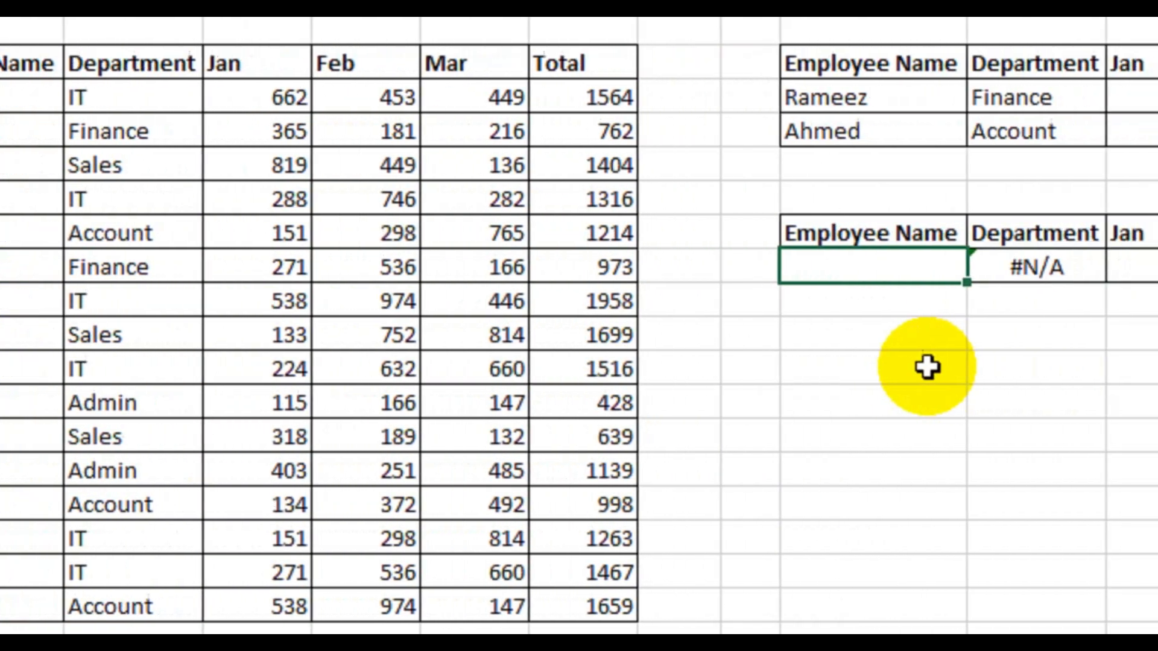
type("Amir")
key("Return")
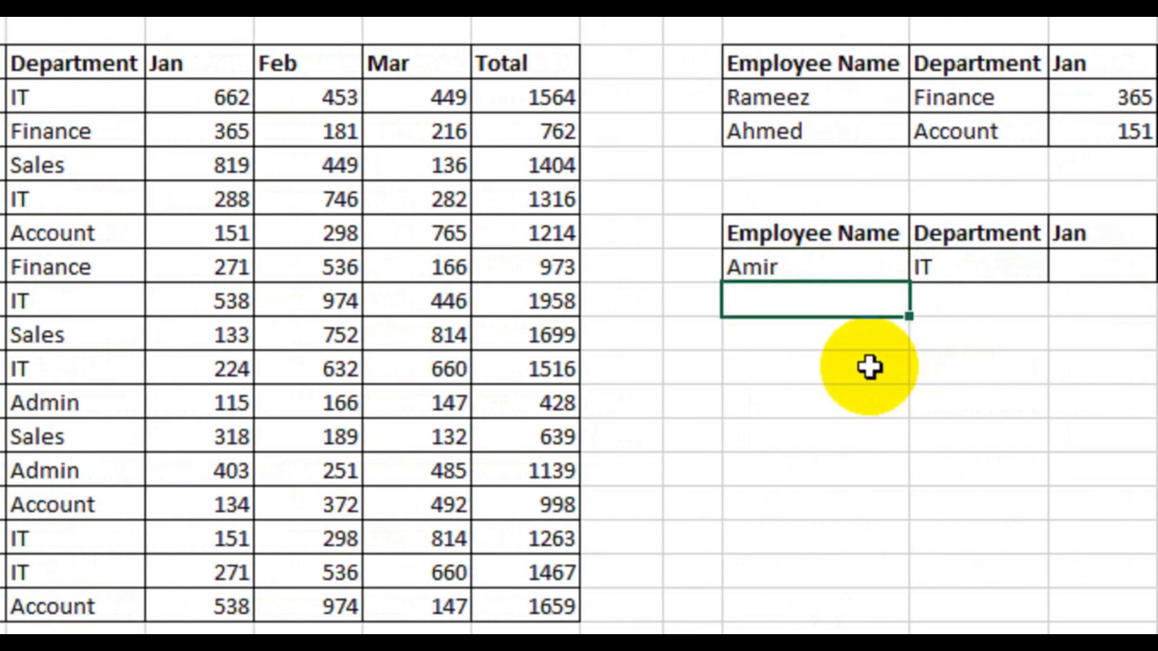
Try to fill the L9 lookup formula across the Jan, Feb, Mar and Total columns to P9
left_click(926, 274)
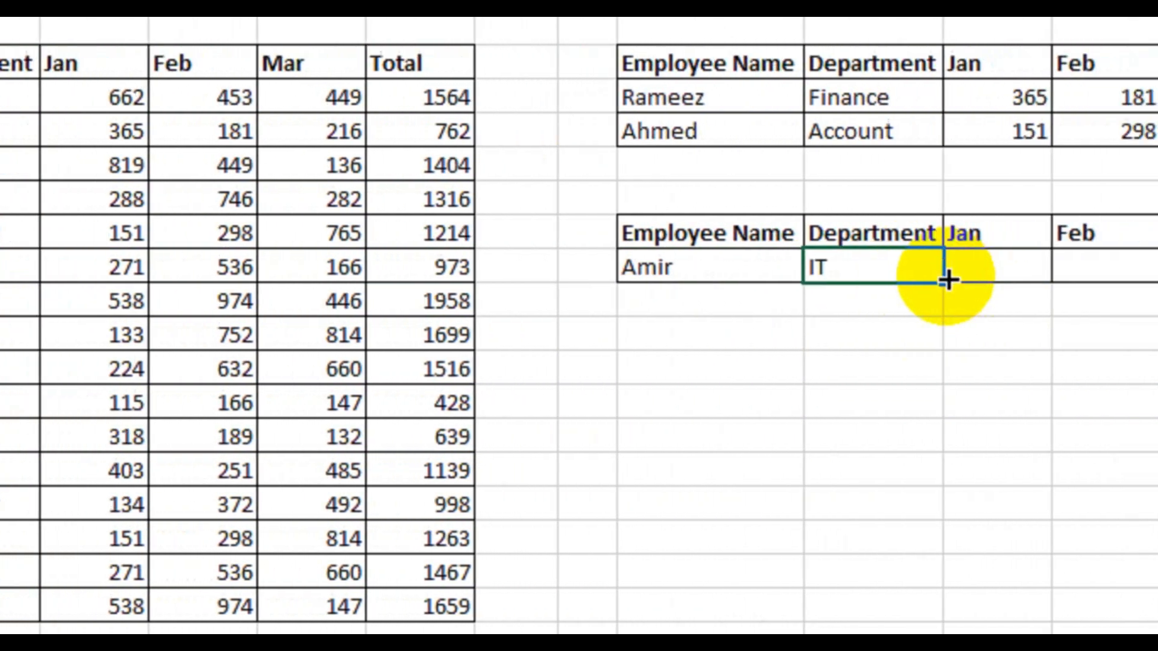
left_click_drag(933, 282, 1157, 275)
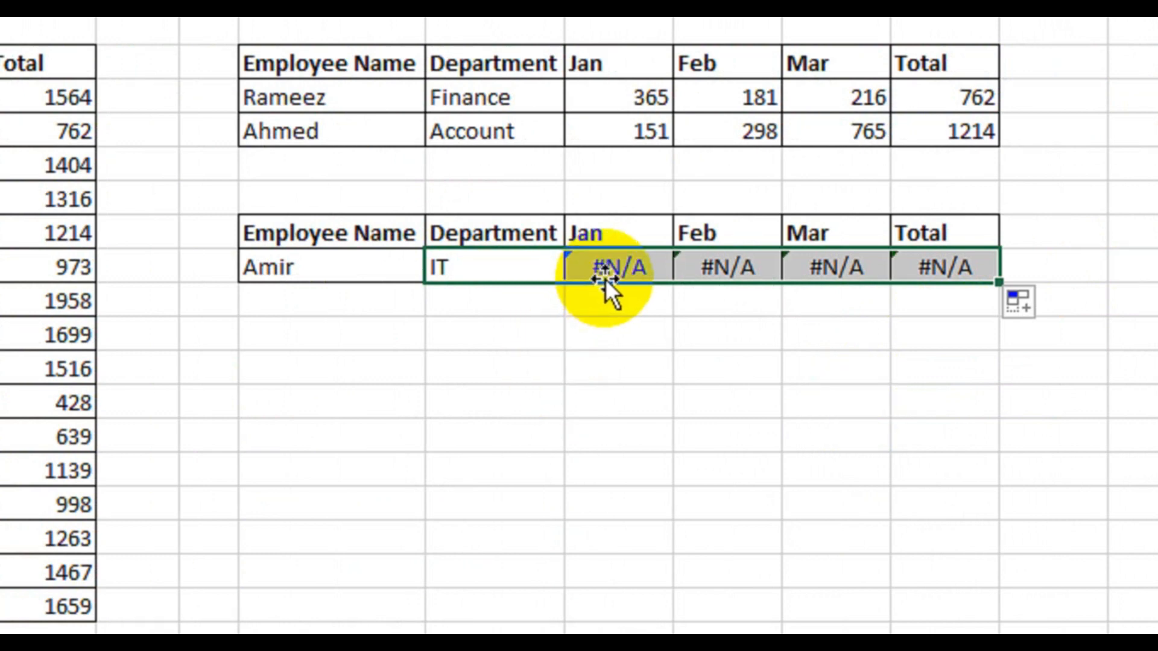
left_click(477, 266)
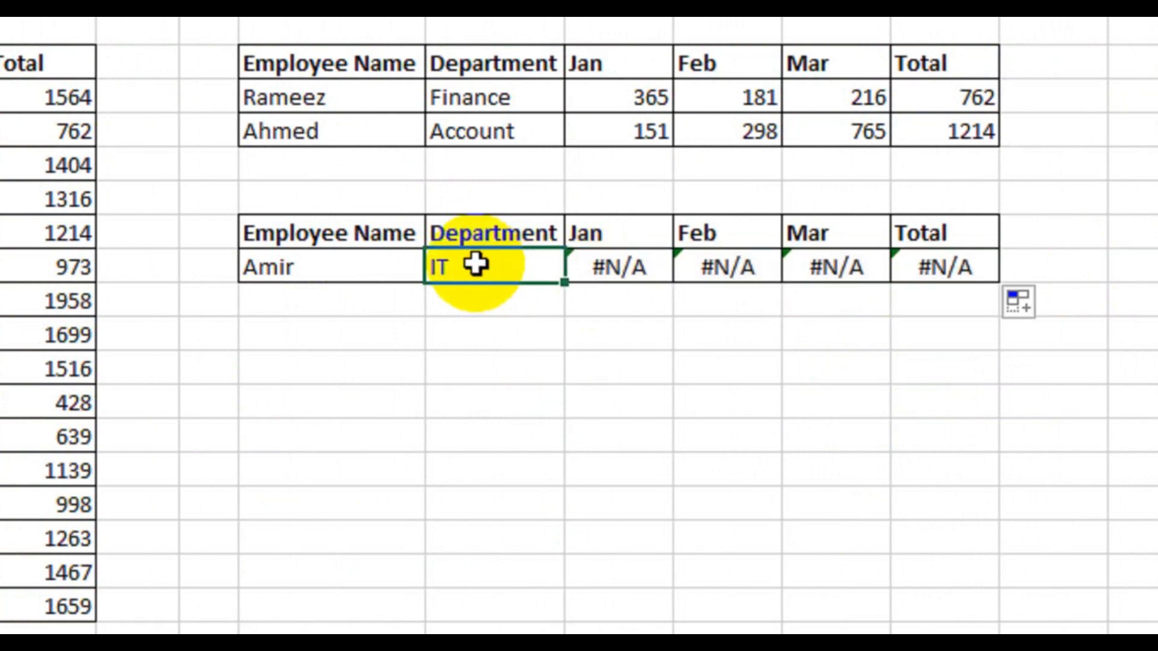
Replace the column index in the L9 formula with the array {2,3,4,5} and enter it as an array formula
double_click(467, 266)
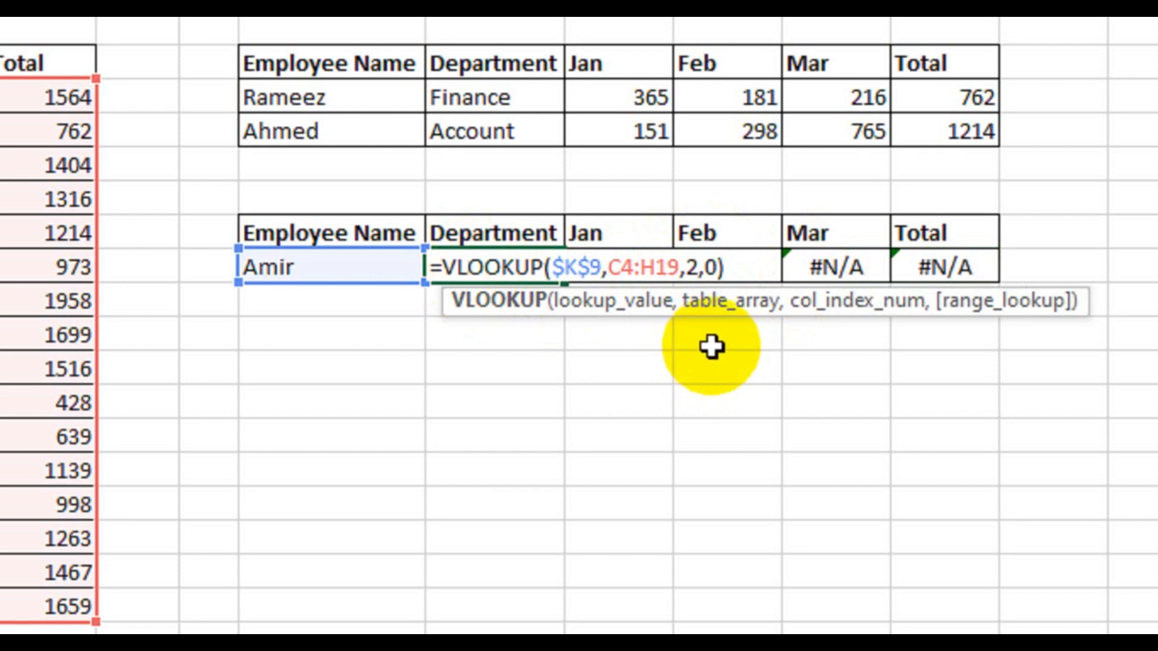
double_click(691, 266)
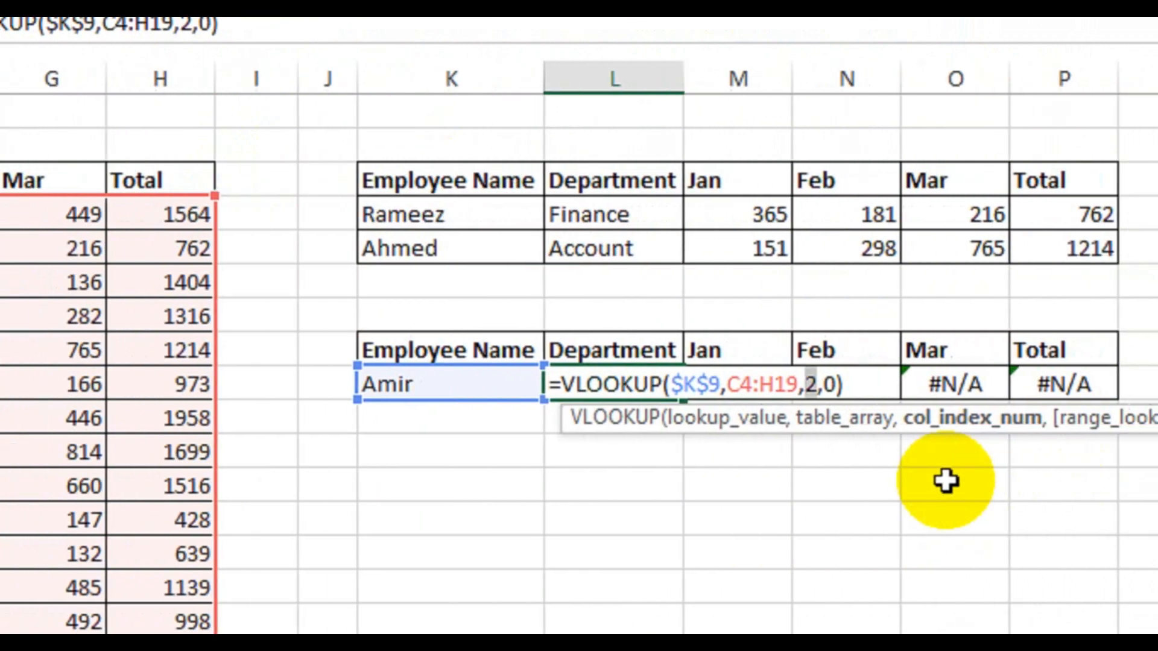
type("{")
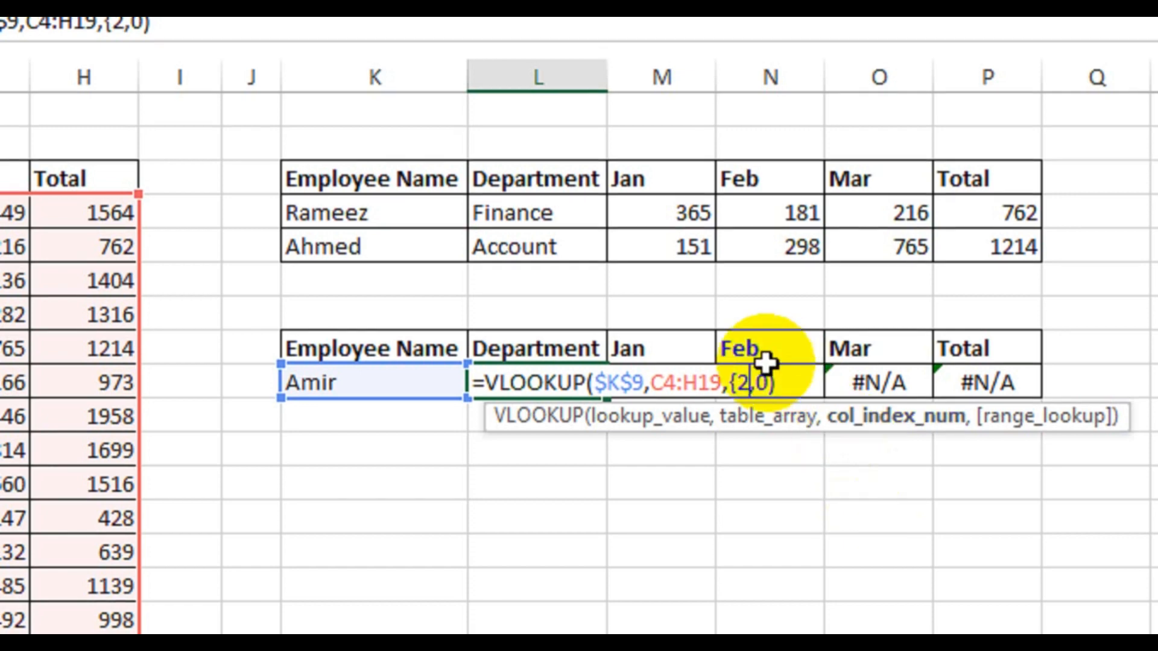
left_click(748, 371)
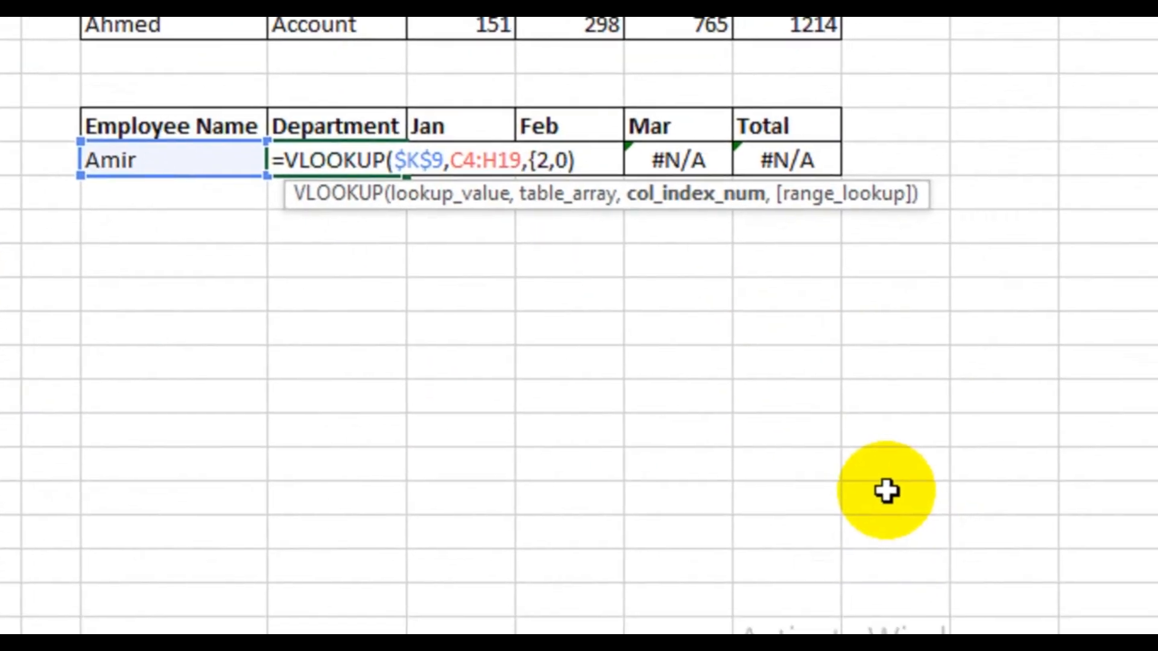
type("3,4,5")
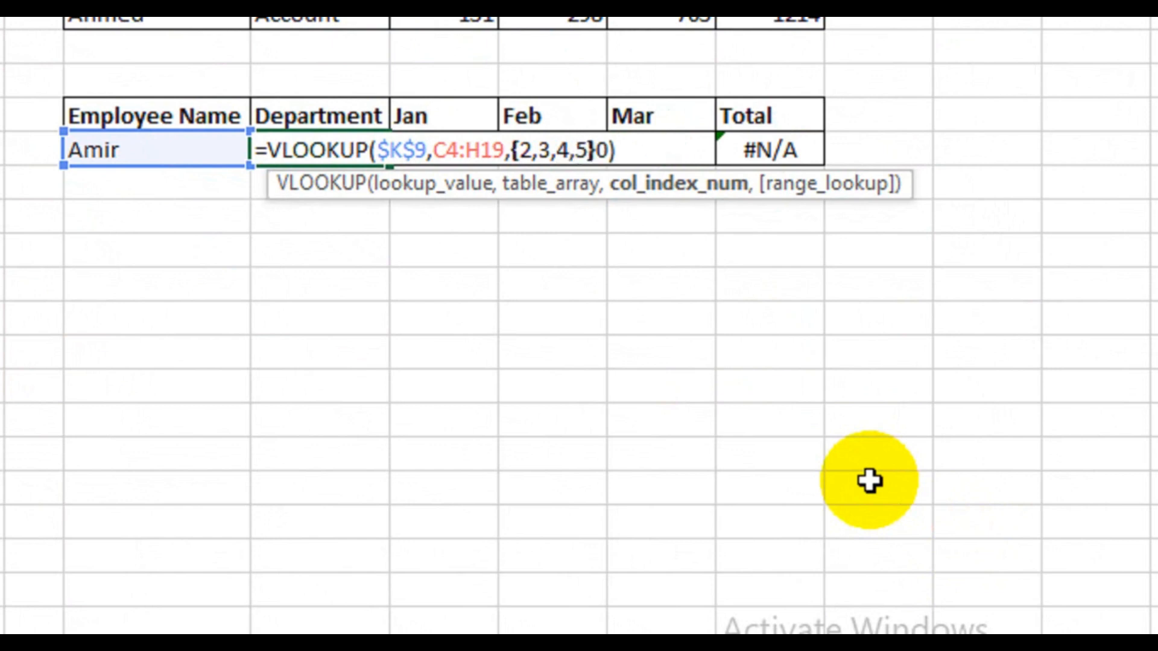
type("},")
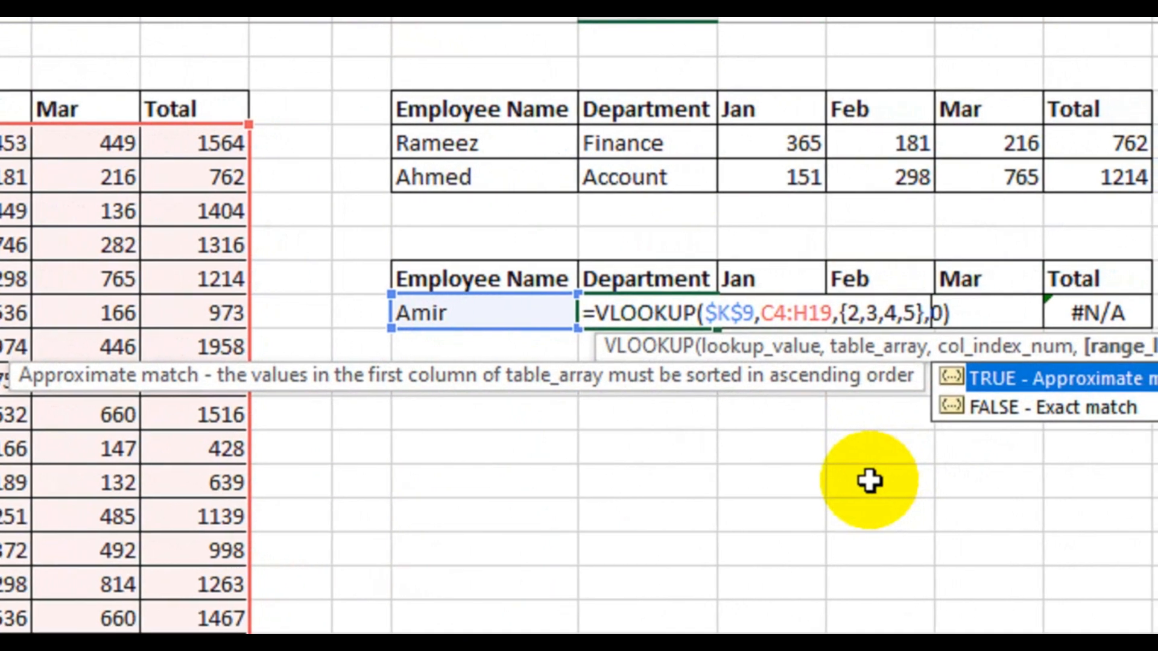
key("ctrl+shift+Return")
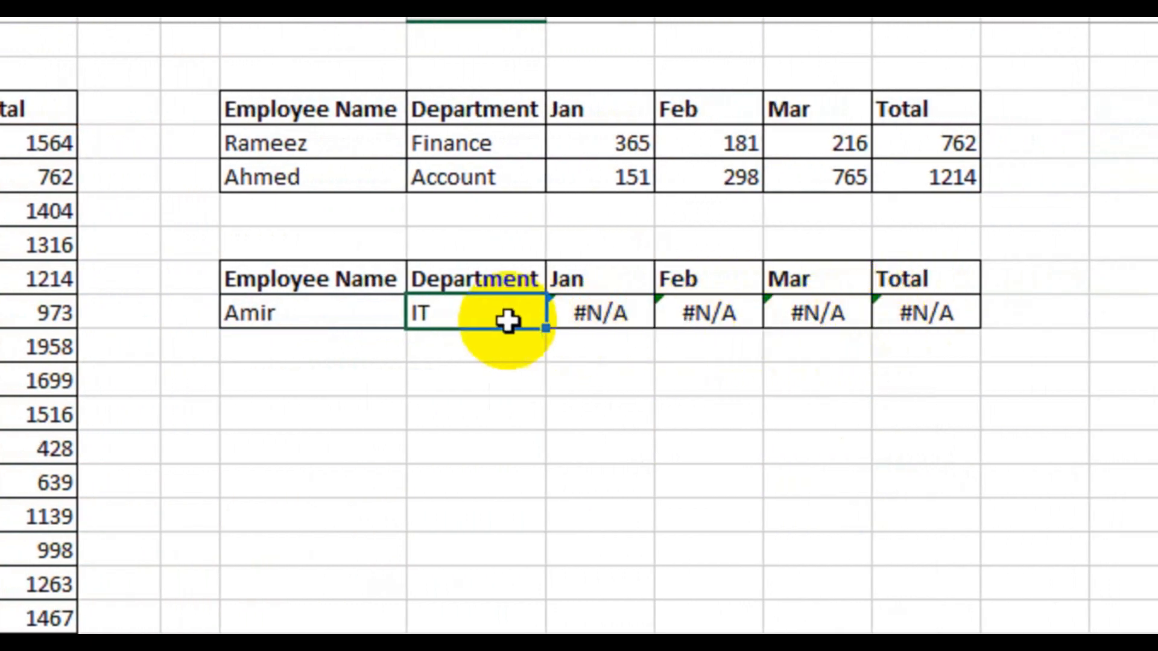
Enter the L9 VLOOKUP as one array formula across L9:P9
left_click_drag(475, 309, 912, 313)
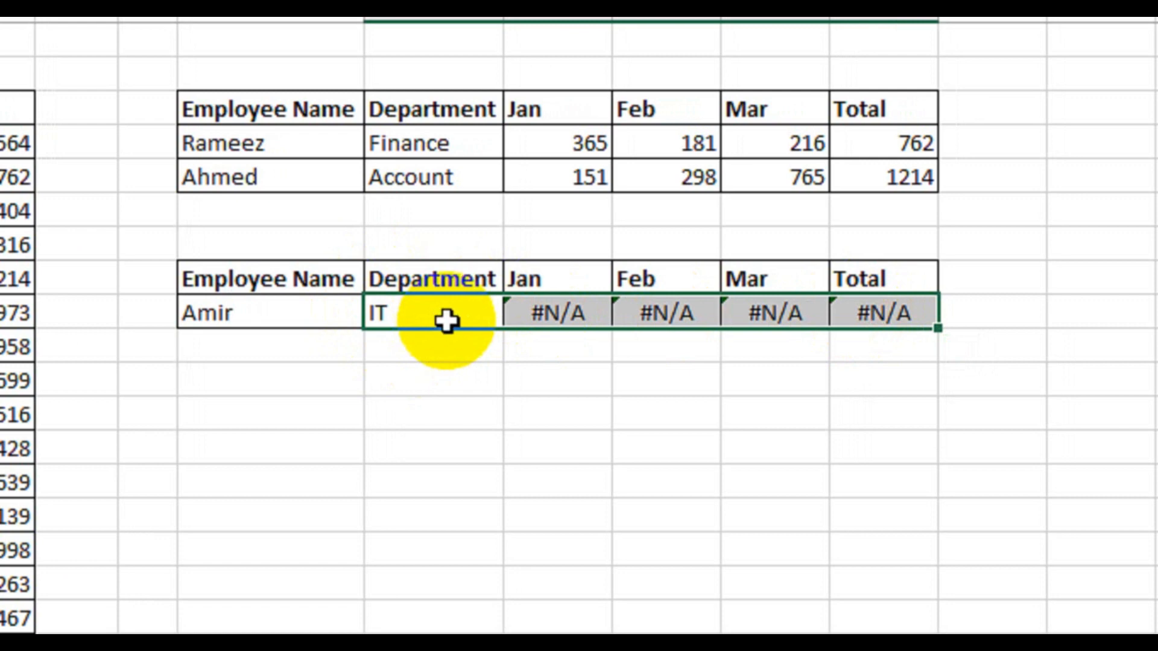
key("F2")
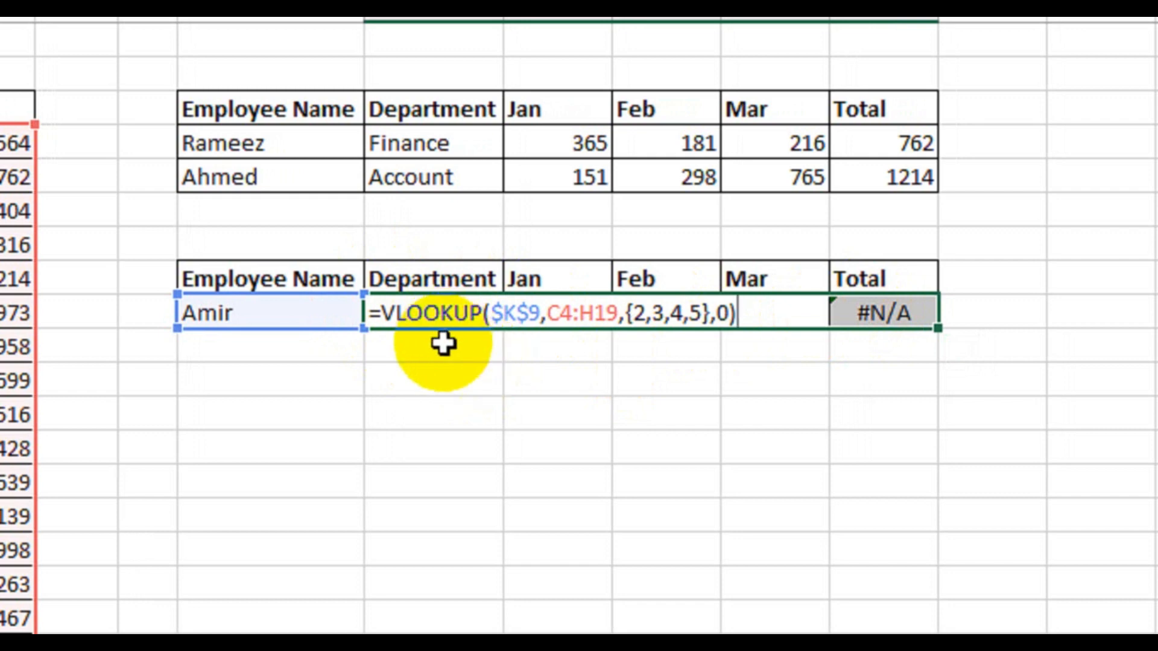
key("ctrl+shift+Return")
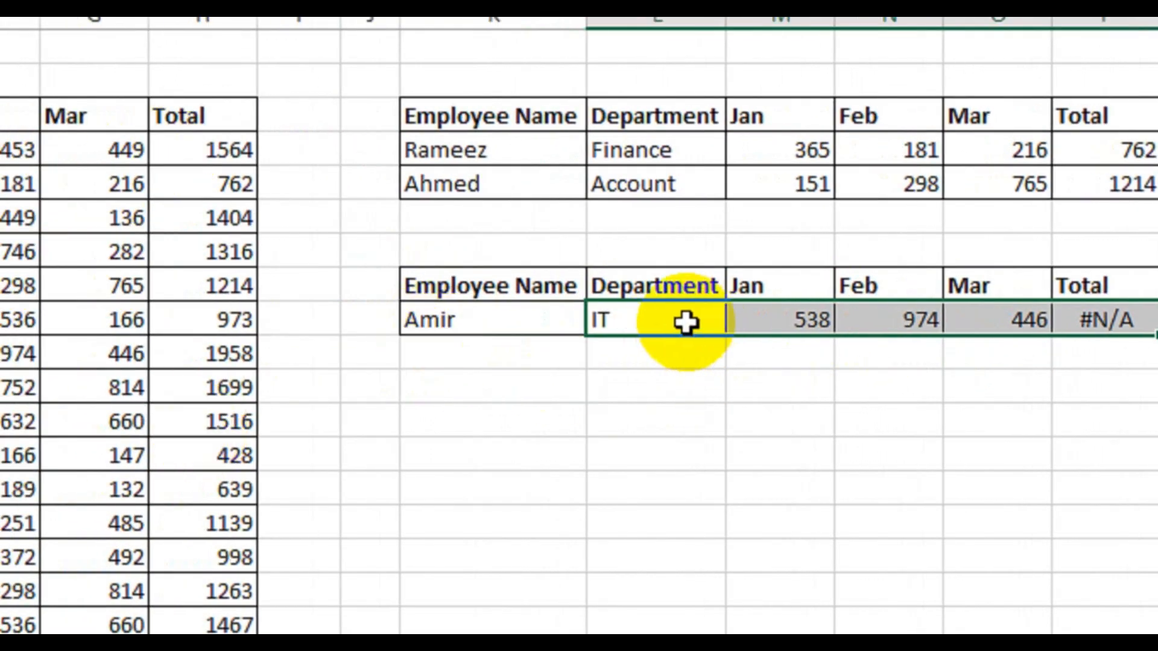
left_click(686, 322)
double_click(690, 319)
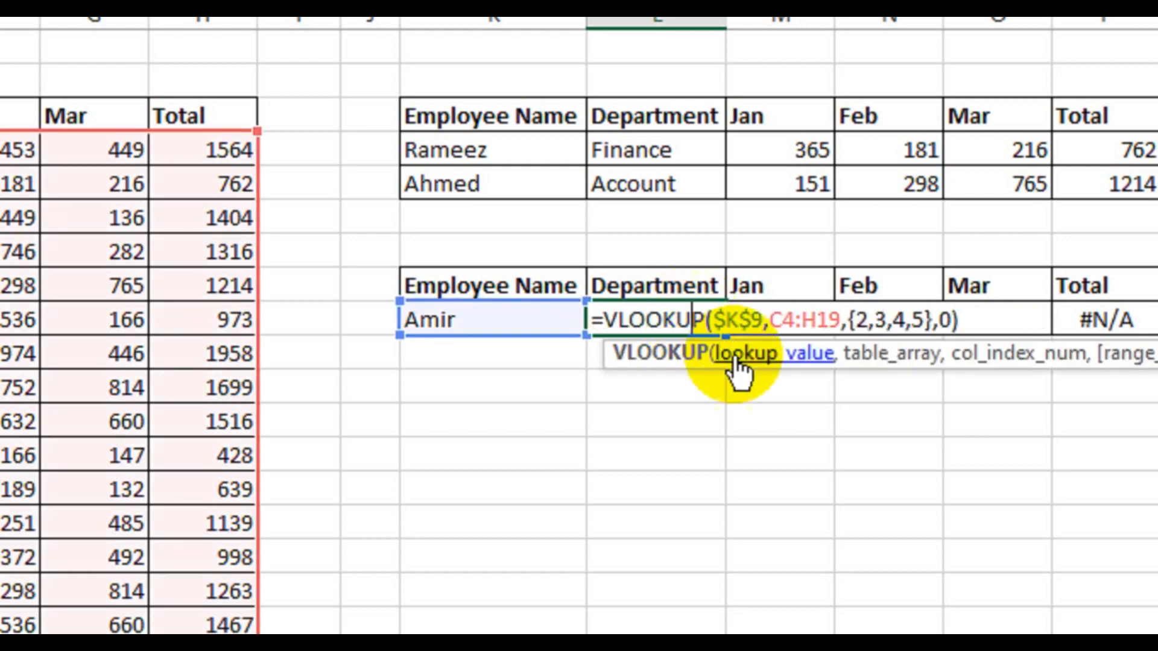
key("ctrl+shift+Return")
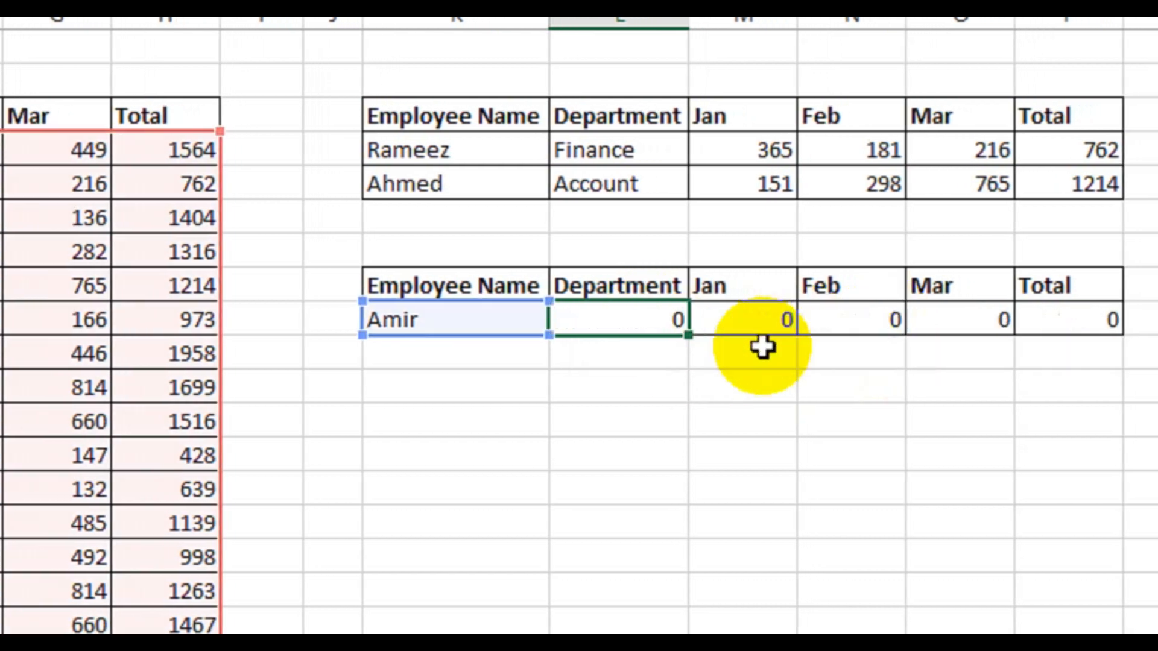
Add column 6 to the index array, making it {2,3,4,5,6}, and re-enter the array formula across L9:P9
left_click_drag(659, 326, 1101, 325)
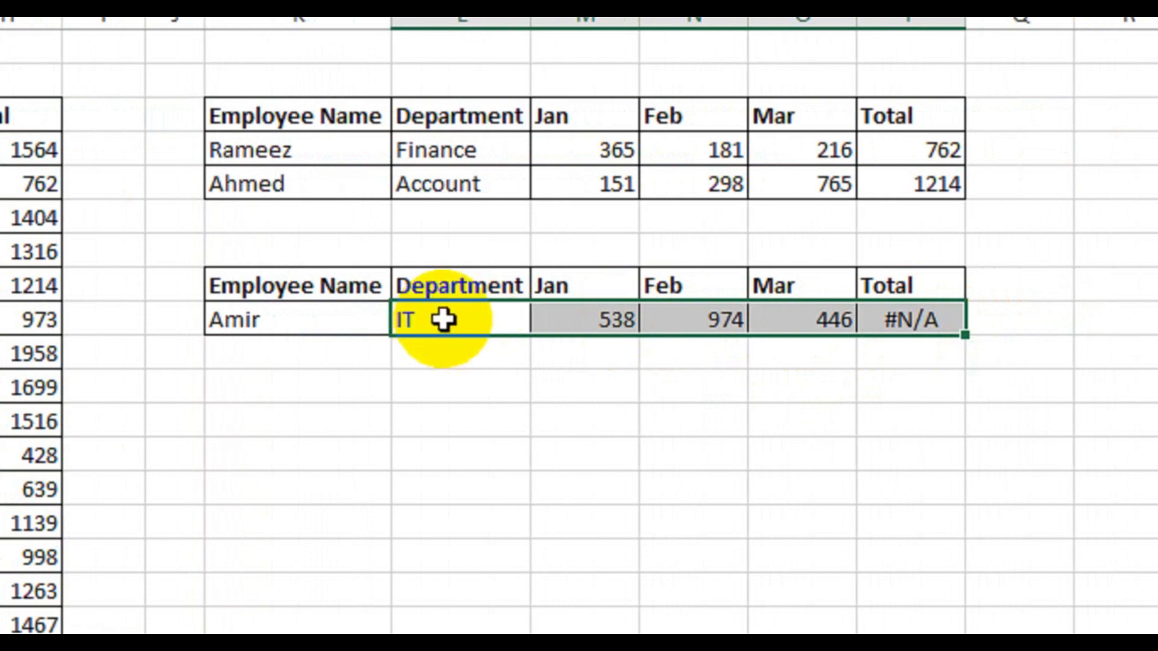
key("F2")
left_click(729, 321)
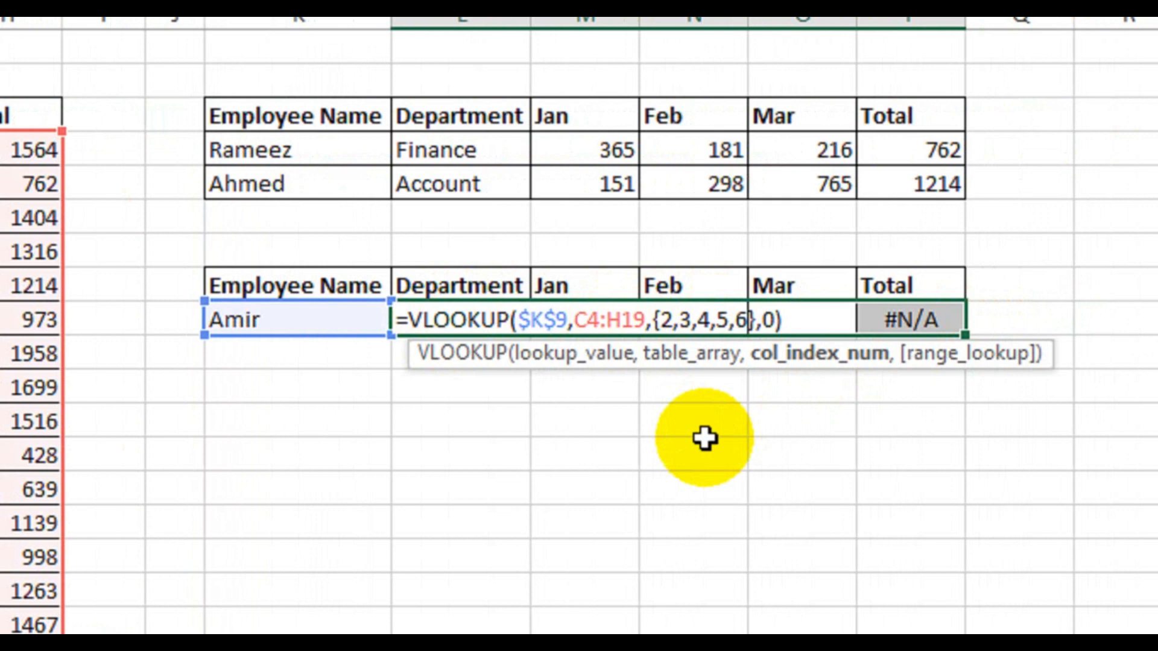
key("ctrl+shift+Return")
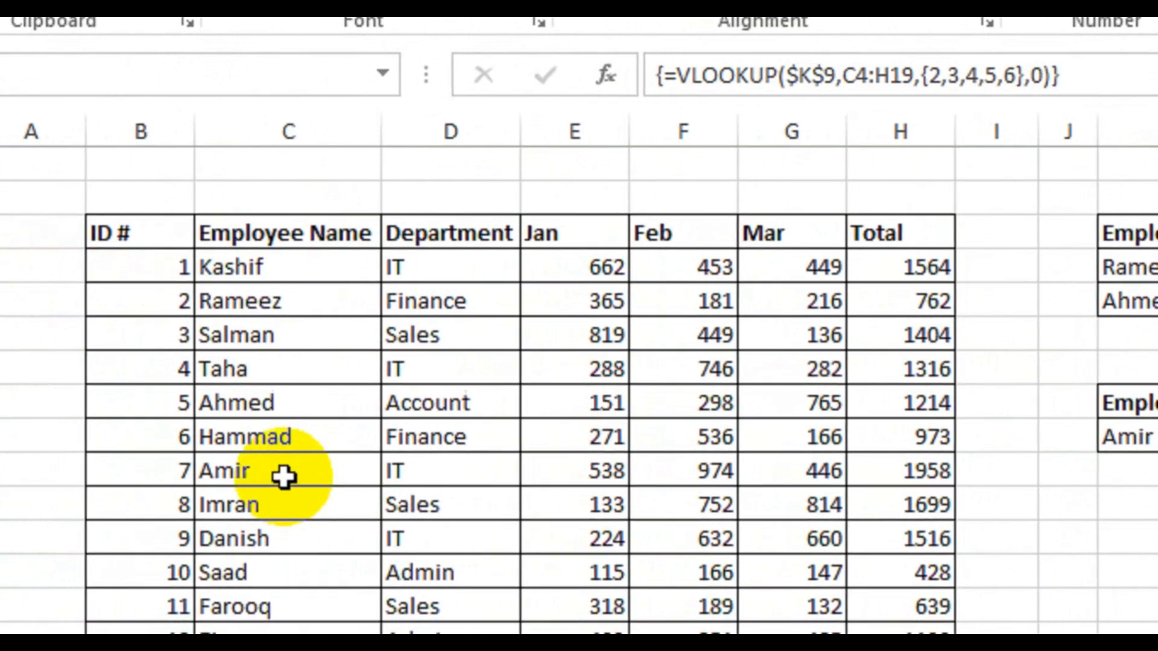
Check the array lookup result in row 9 against the matching employee's source row, C10:H10
left_click_drag(269, 491, 893, 504)
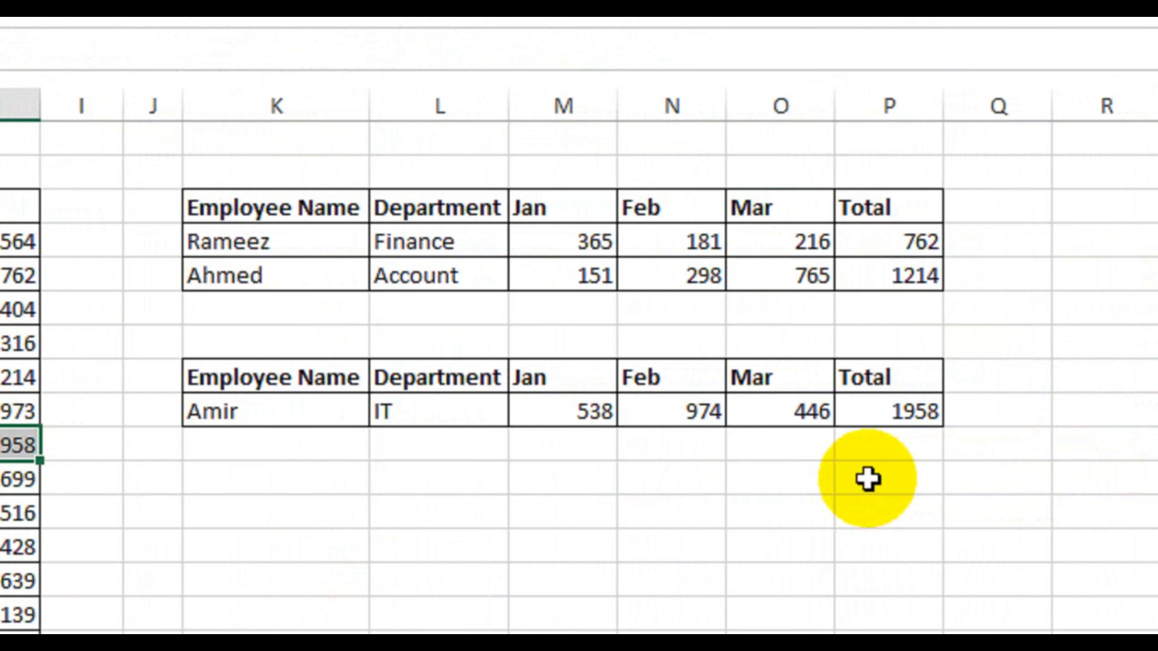
left_click(342, 478)
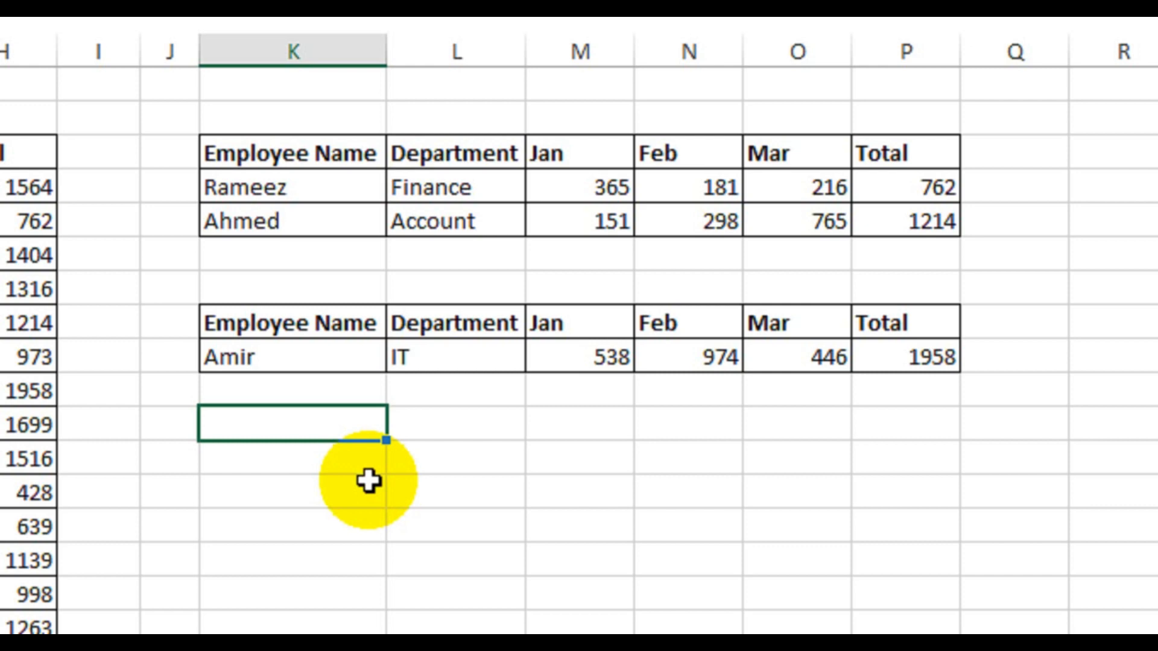
Copy the Employee Name header from K3 to K12 to start a third lookup table
left_click(314, 158)
key("ctrl+c")
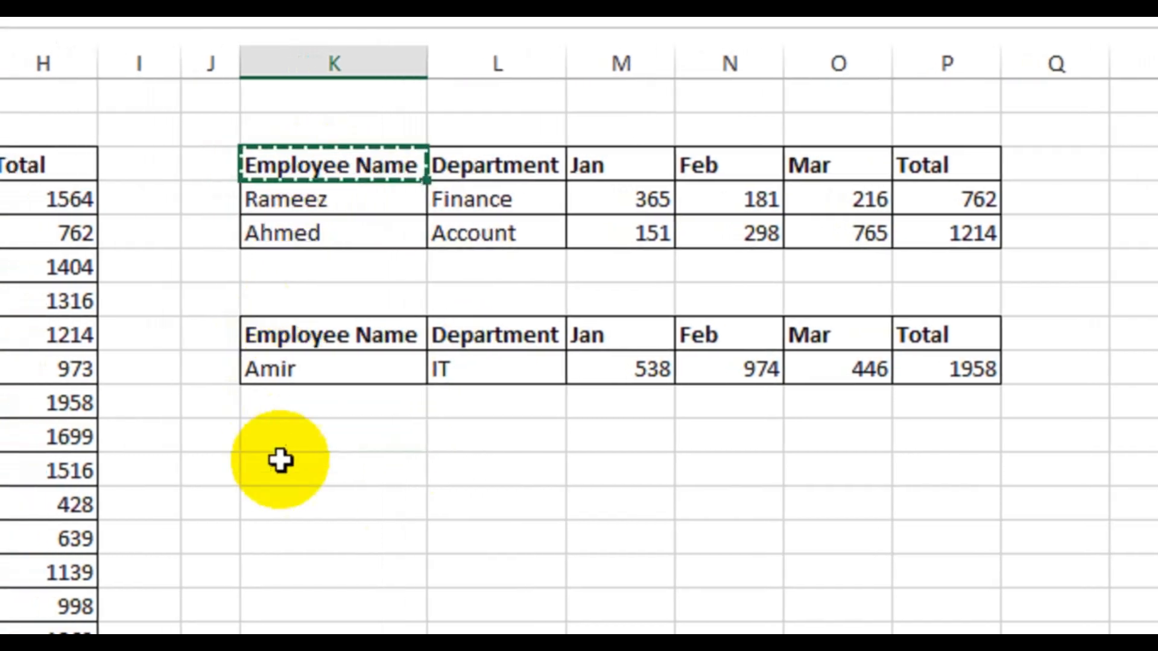
left_click(310, 443)
left_click(311, 465)
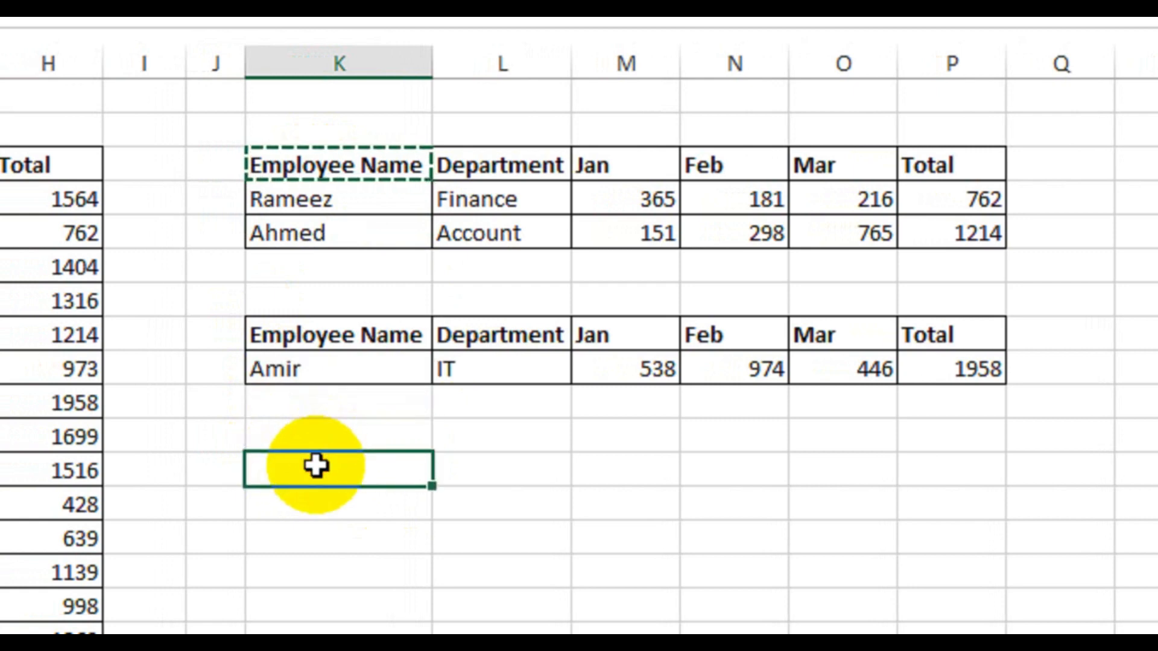
key("ctrl+v")
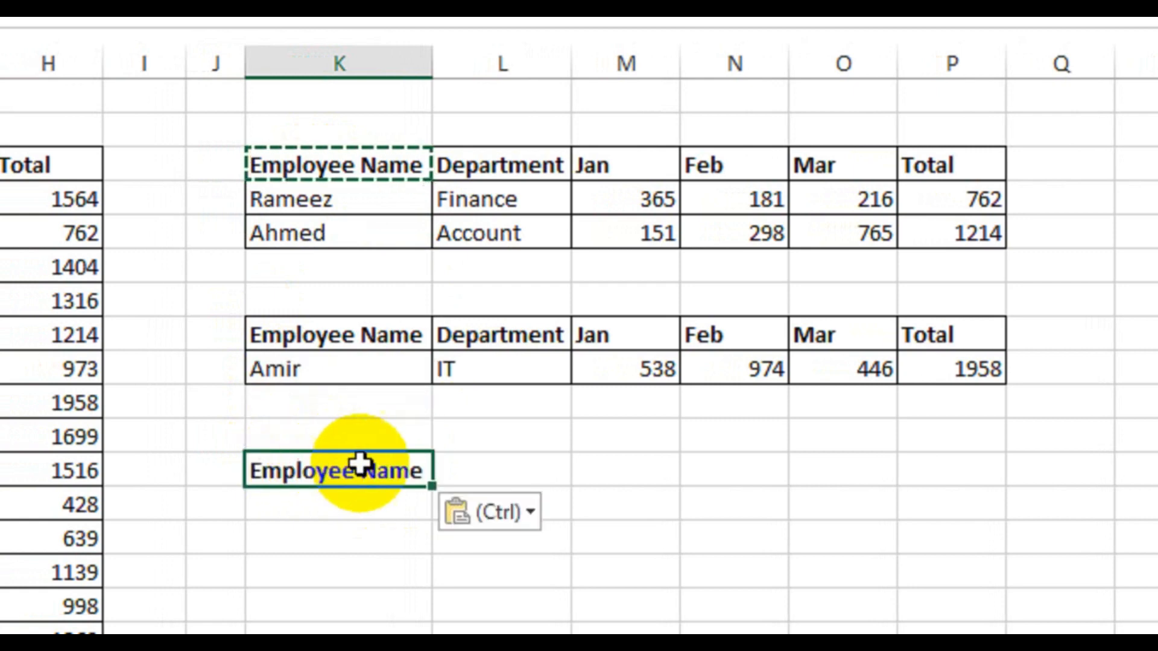
Enter the headers Column# in L12 and Total in M12
key("Tab")
type("Col")
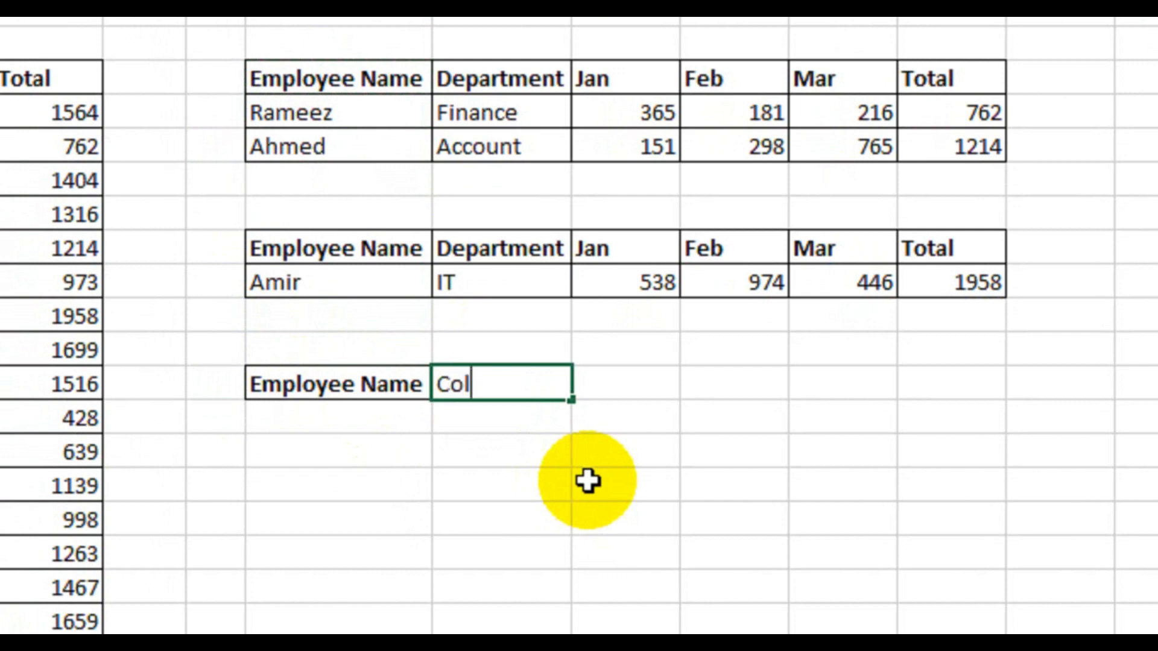
type("umn#")
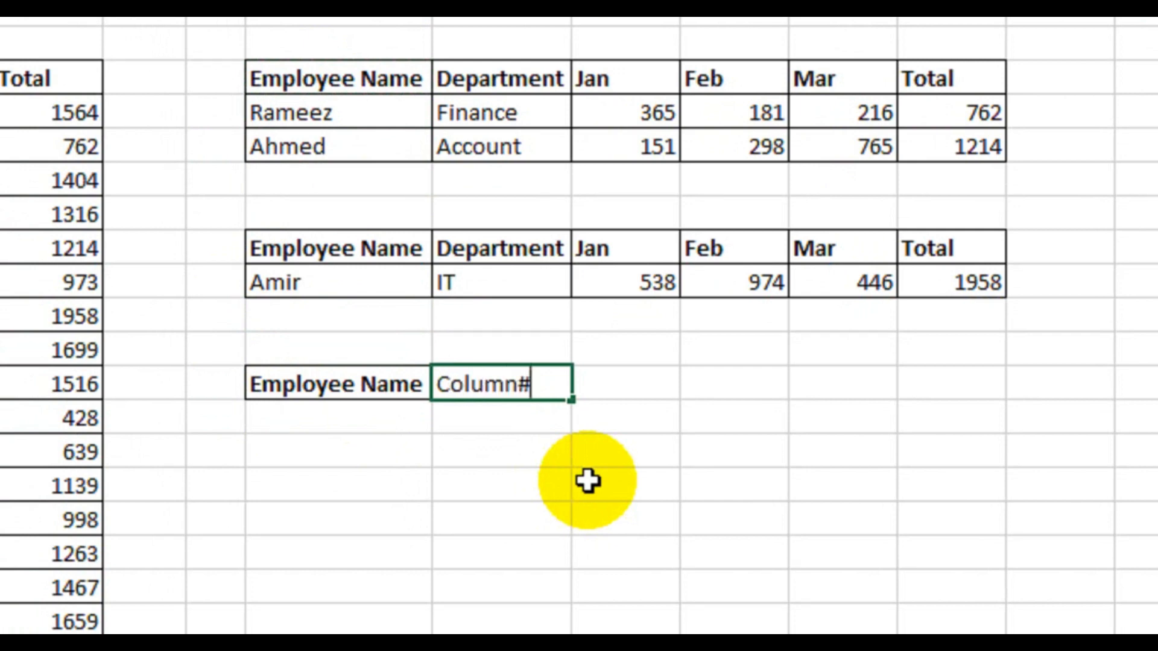
key("Tab")
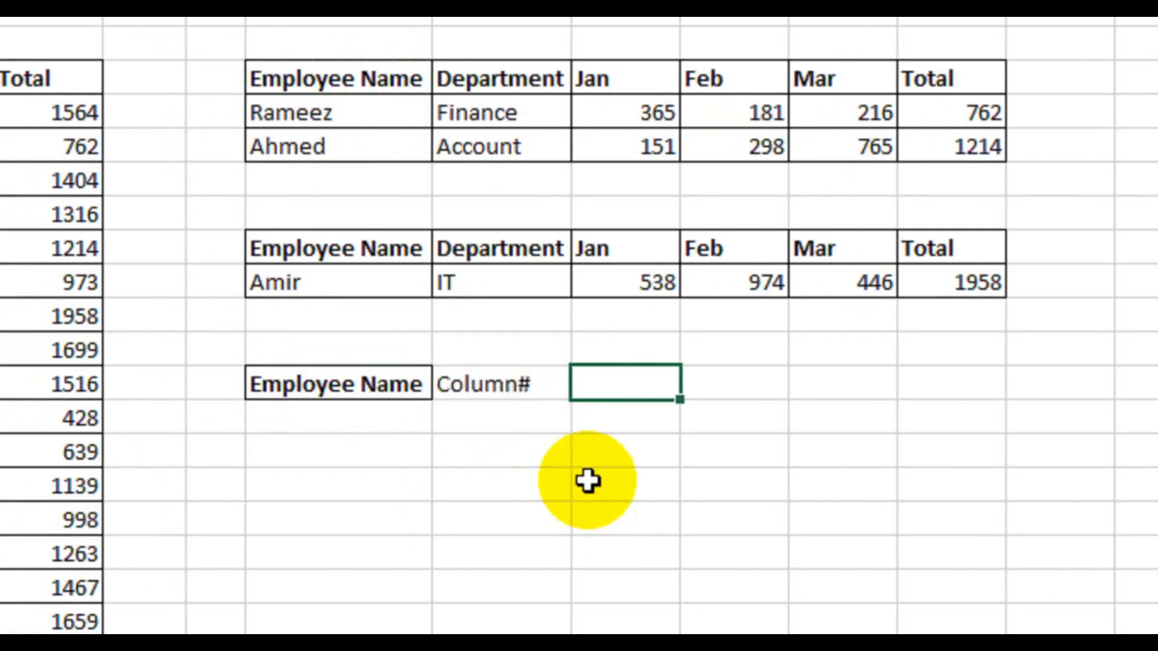
type("Toa")
type("tal")
key("Return")
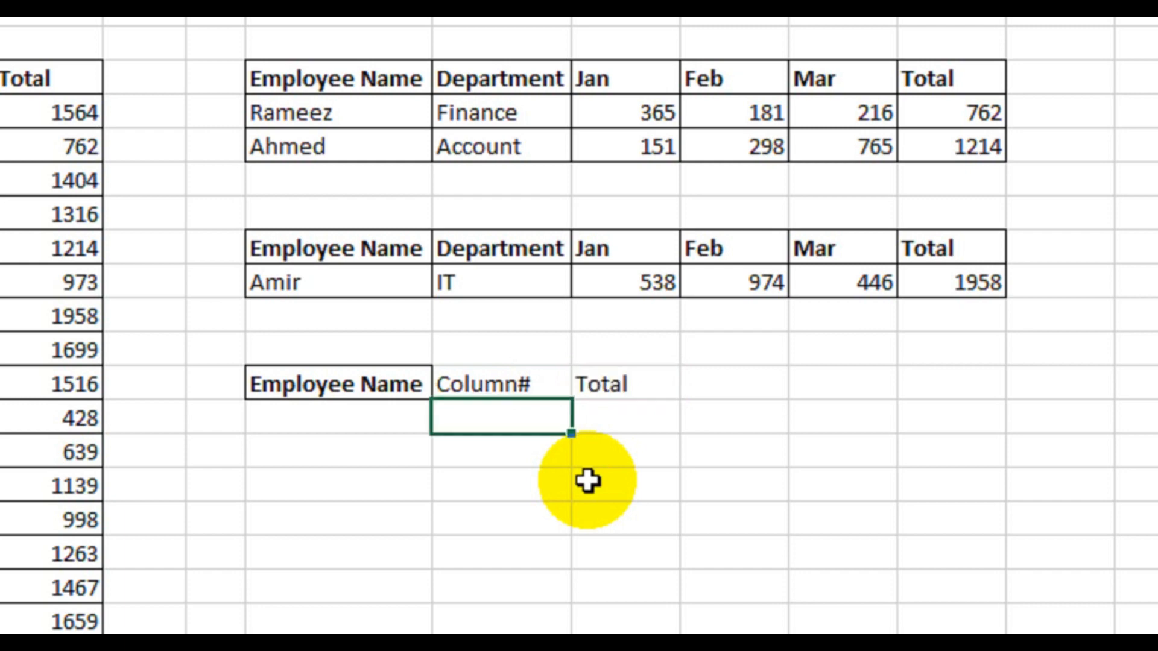
Add borders to all cells of K12:M13 and make the Column# and Total headers bold
left_click(603, 386)
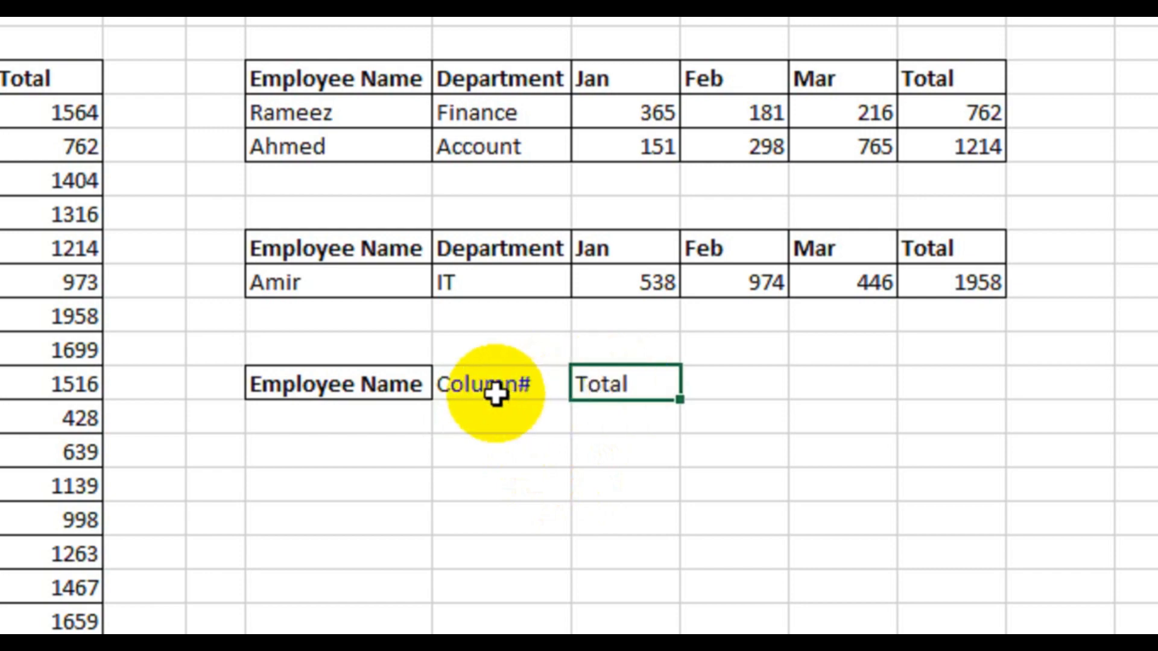
left_click_drag(392, 388, 598, 419)
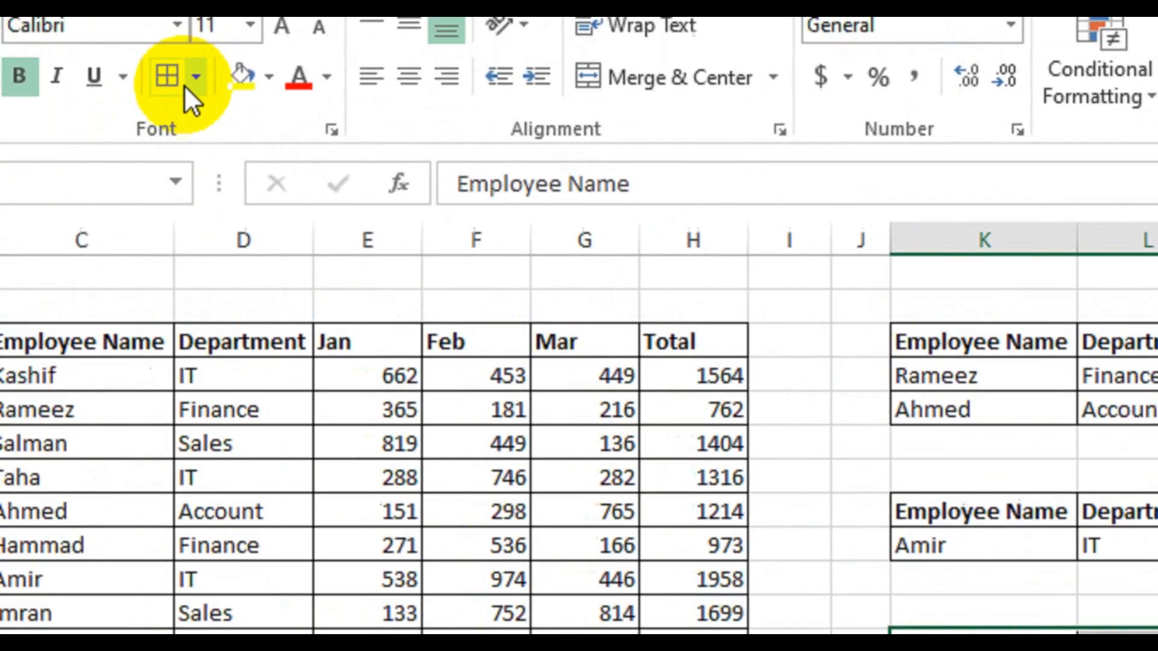
left_click_drag(1019, 518, 1137, 519)
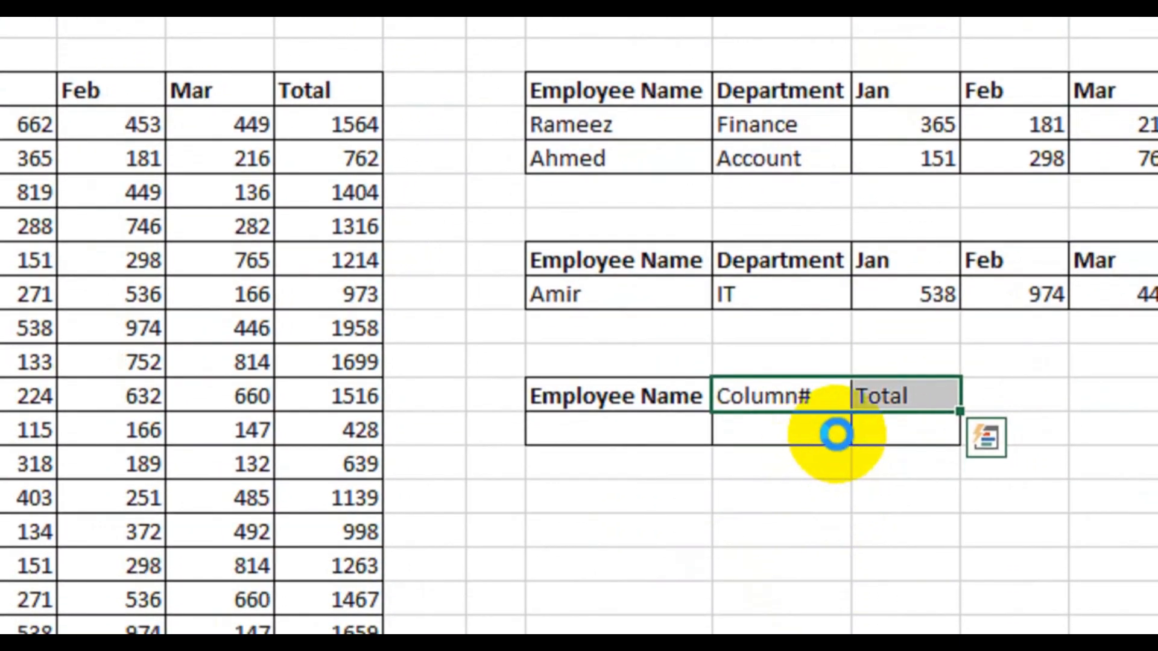
key("ctrl+b")
left_click(874, 492)
Enter =VLOOKUP(K13,C4:H19,L13,0) in M13, taking the column index from the Column# cell
left_click(873, 429)
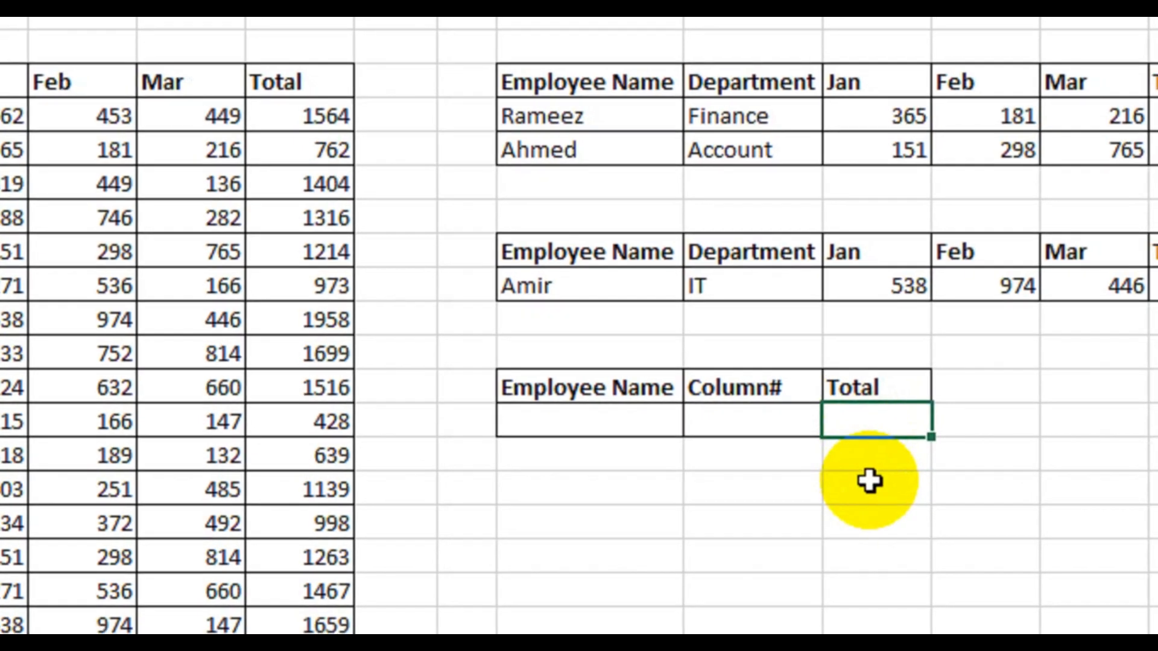
type("=vlo")
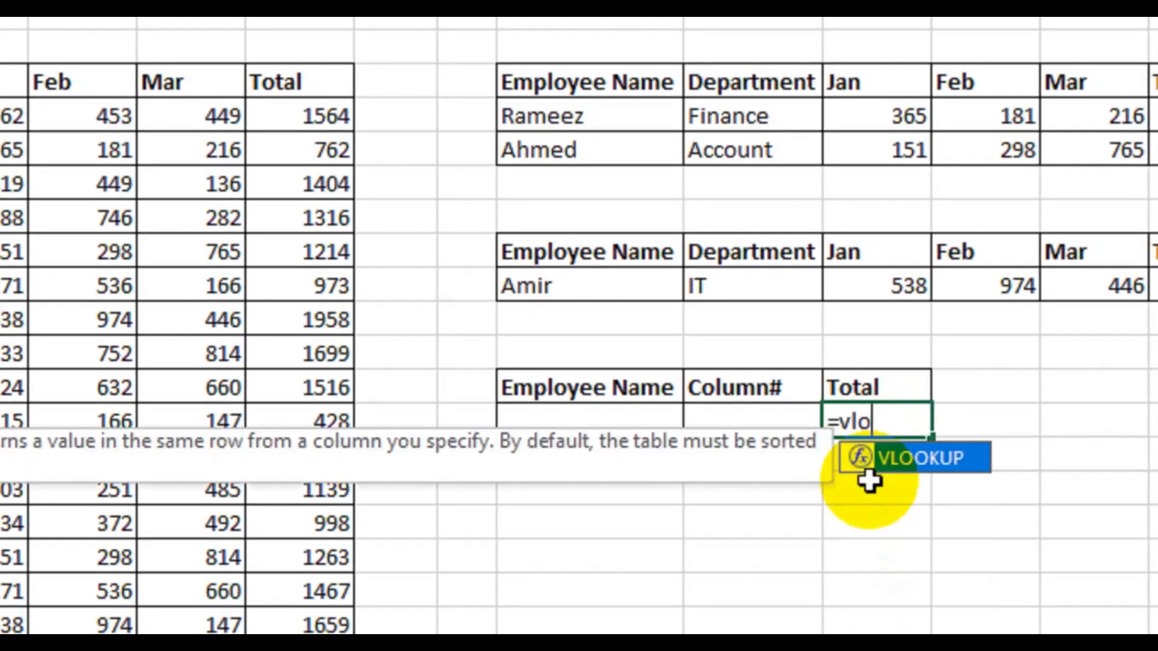
key("Tab")
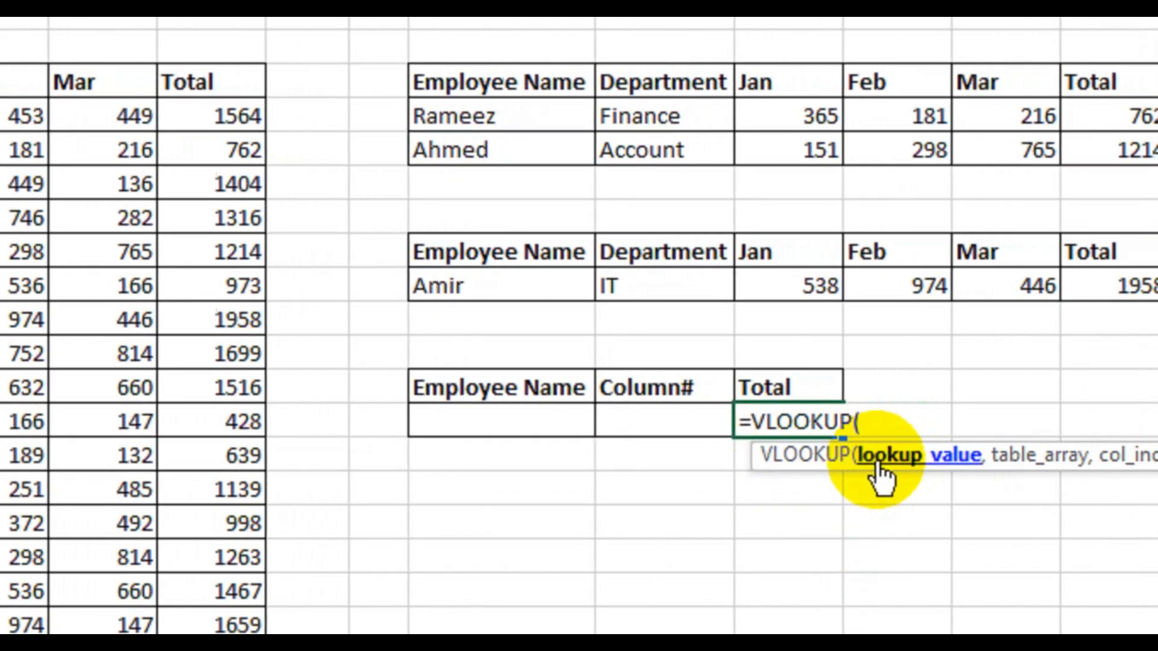
left_click(520, 428)
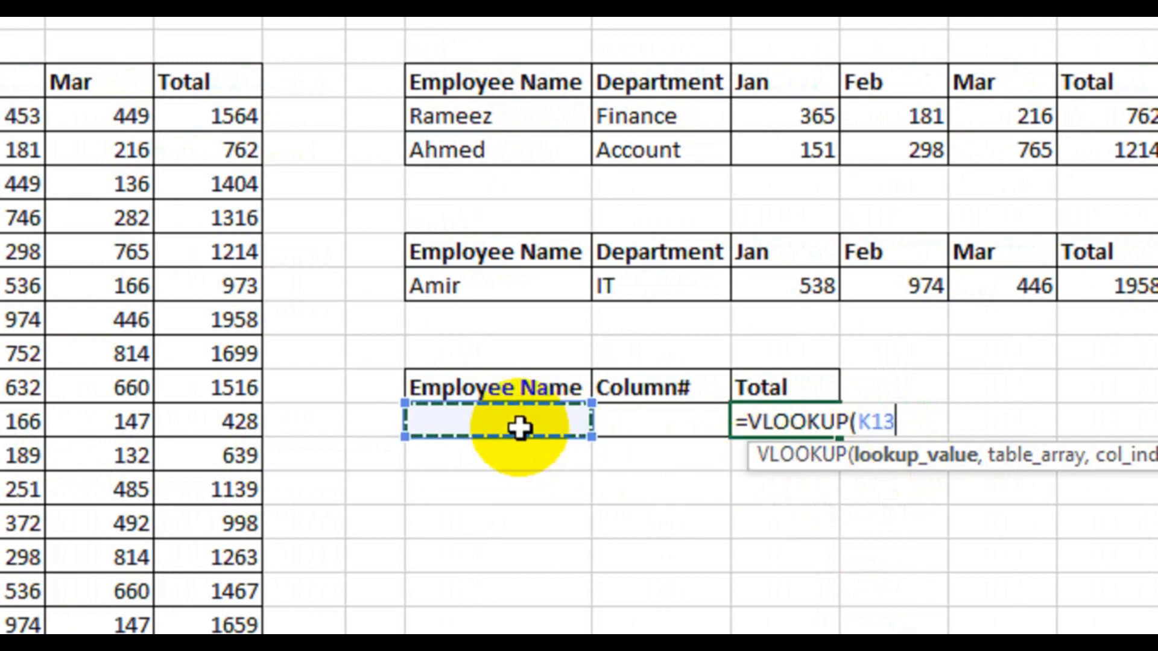
type(",")
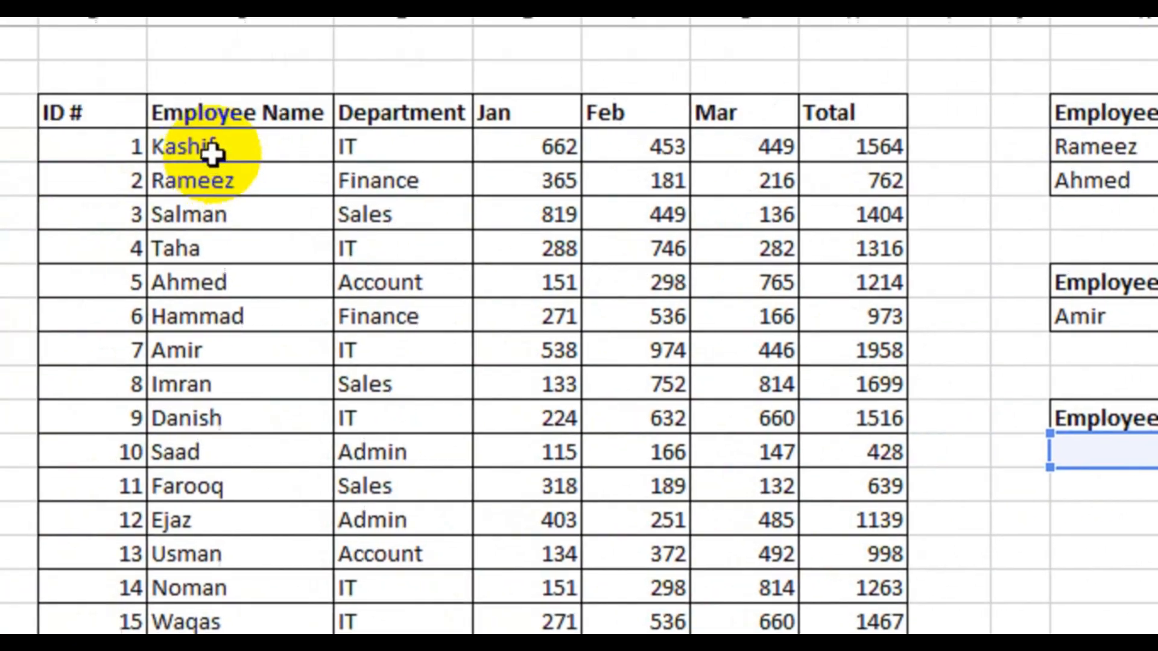
left_click_drag(211, 154, 841, 650)
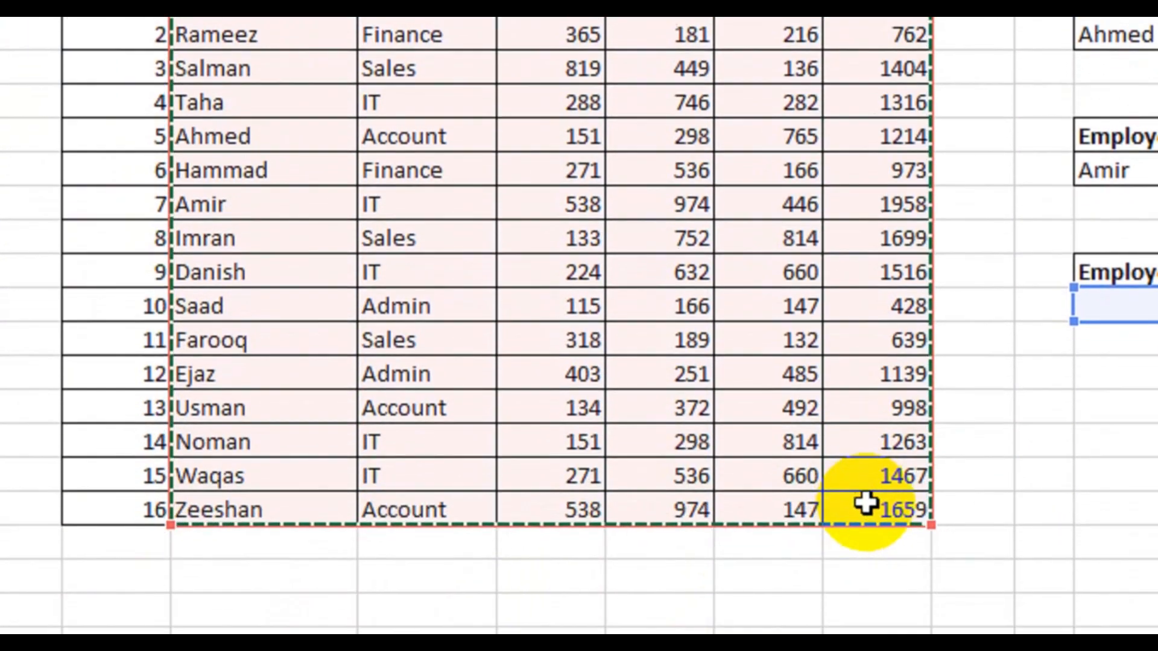
type(",")
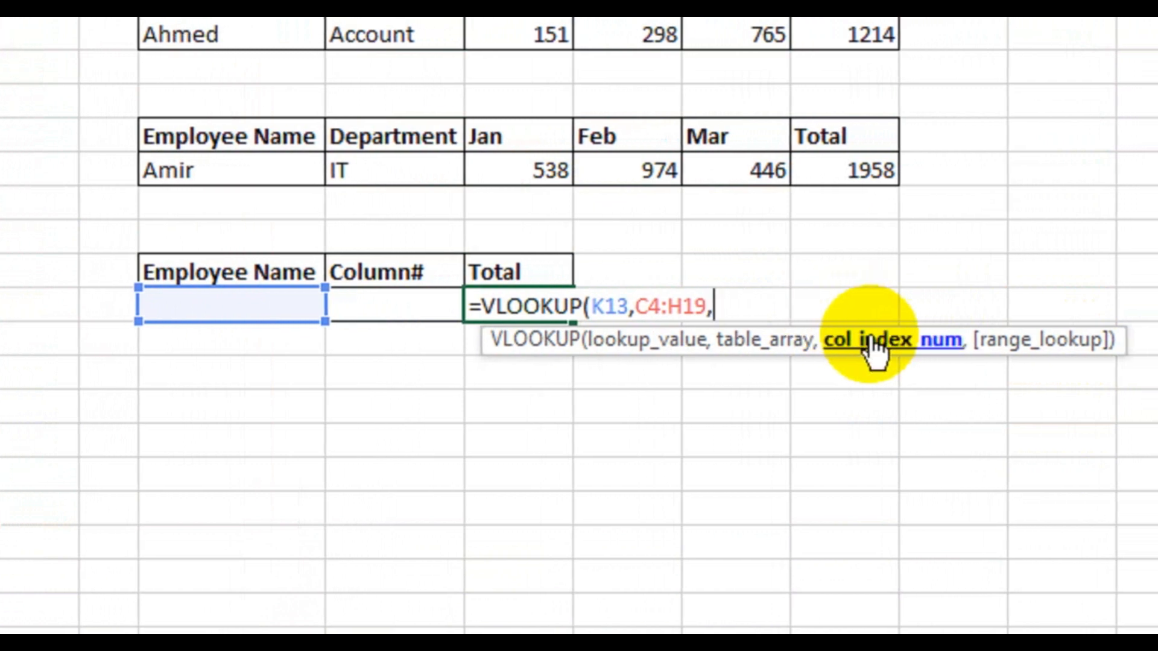
left_click(392, 307)
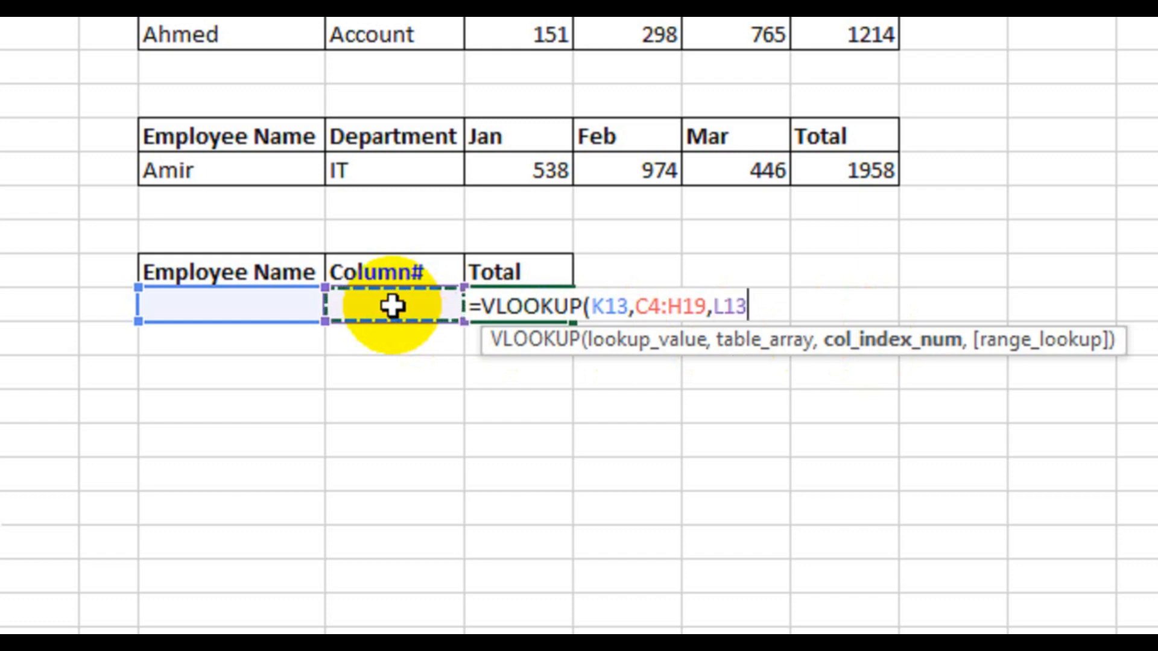
type(",0")
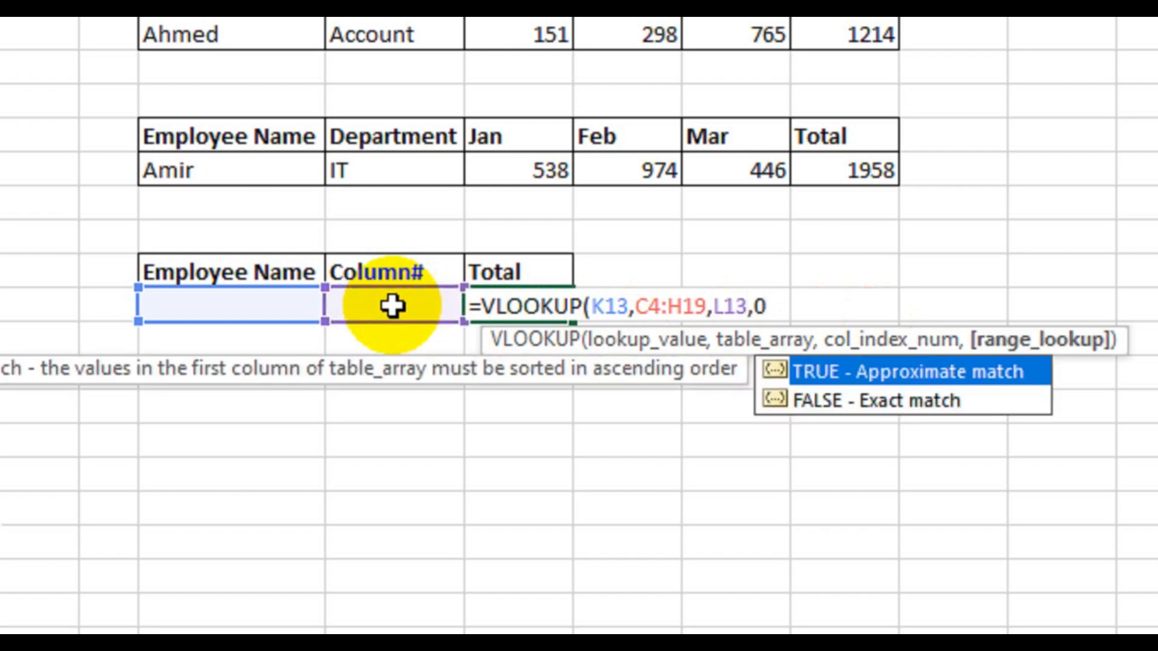
type(")")
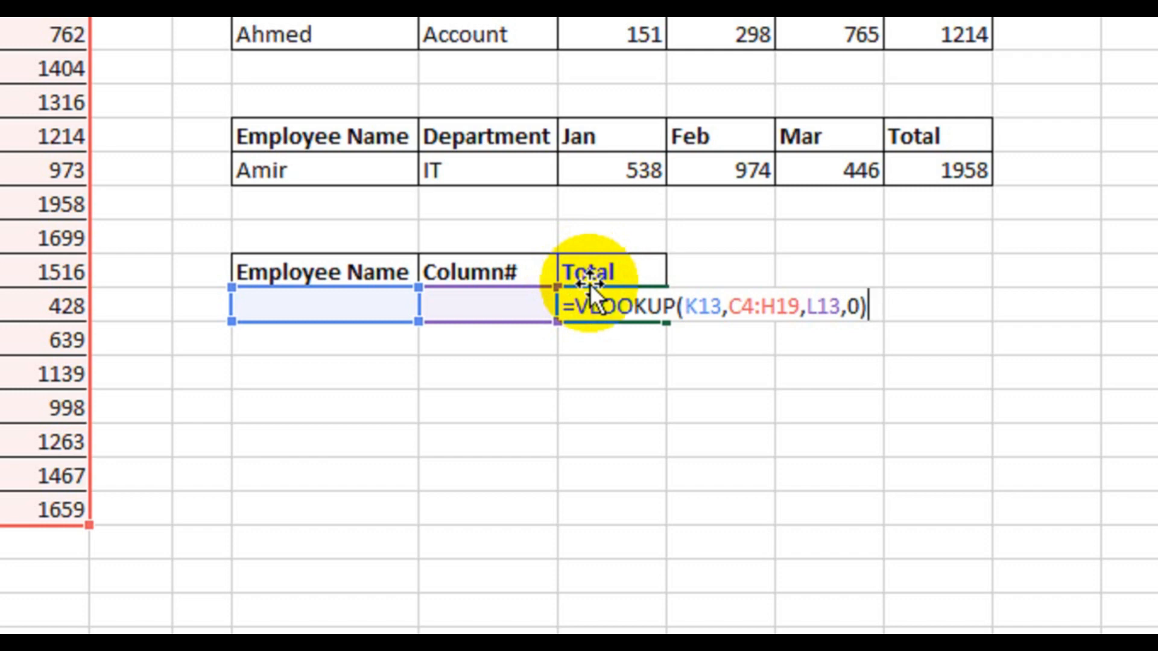
key("Return")
Enter the first name of the employee with ID 9 in K13 as the lookup value
scroll(116, 240, "left", 6)
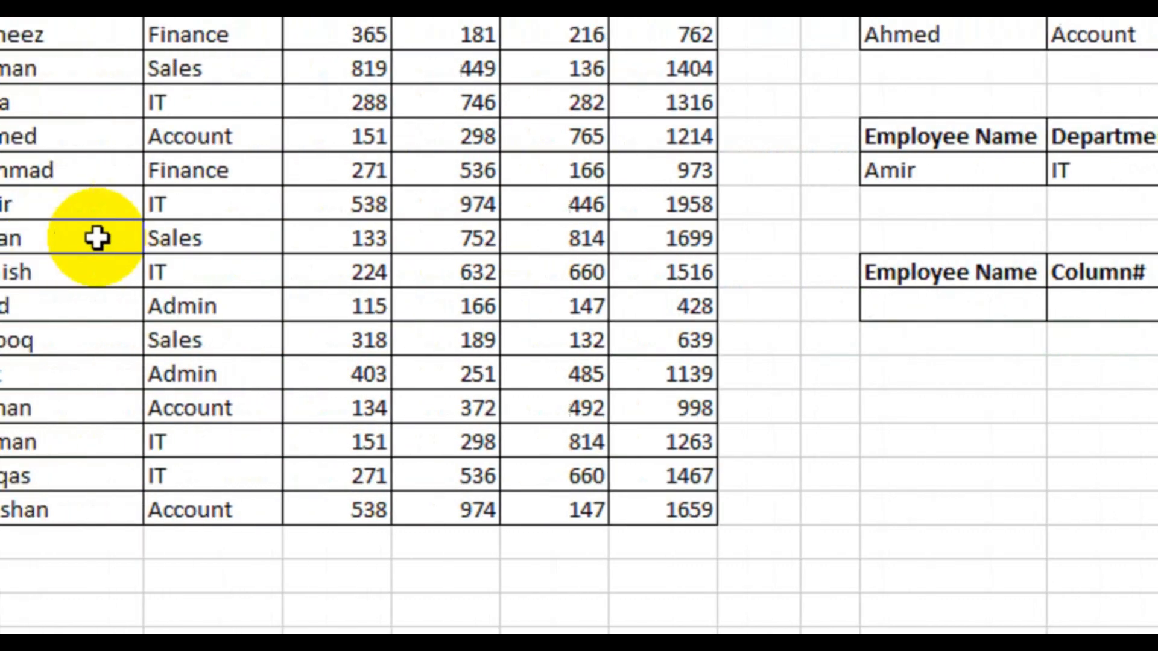
scroll(276, 274, "right", 5)
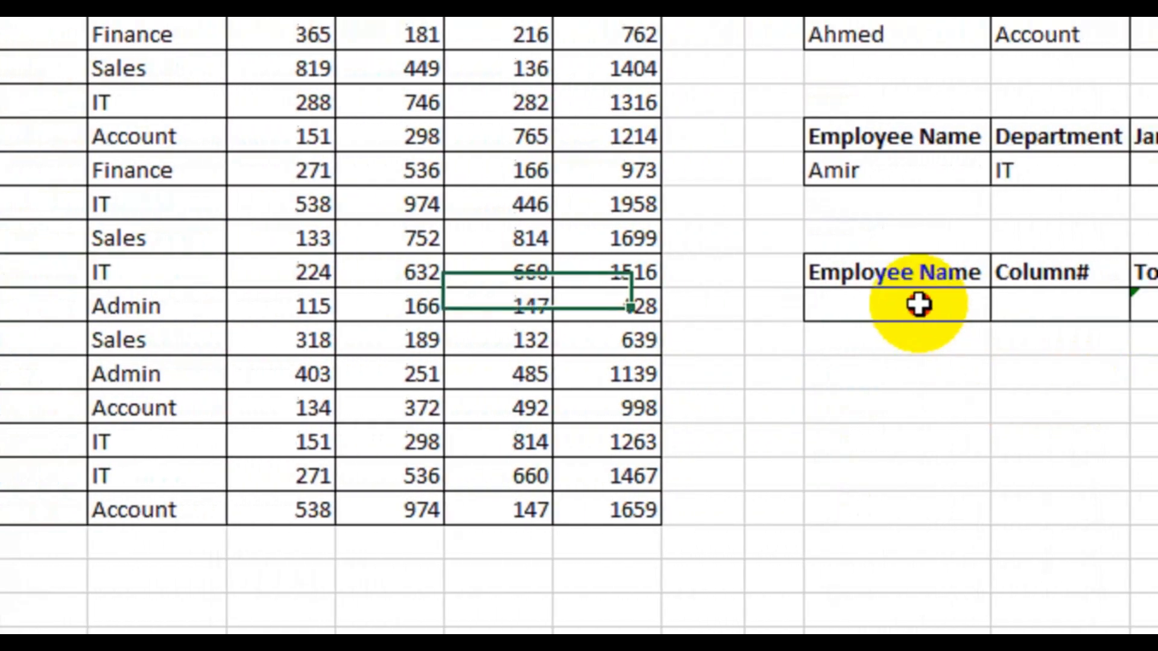
left_click(917, 305)
type("Danis")
key("Return")
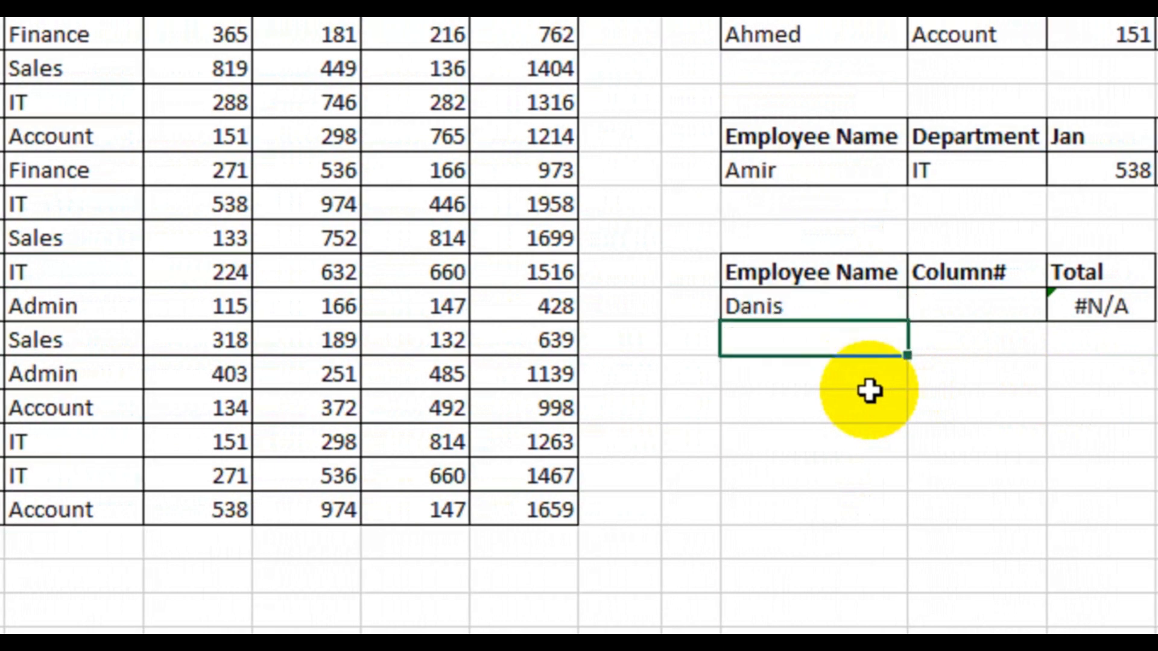
key("Up")
type("DAnish")
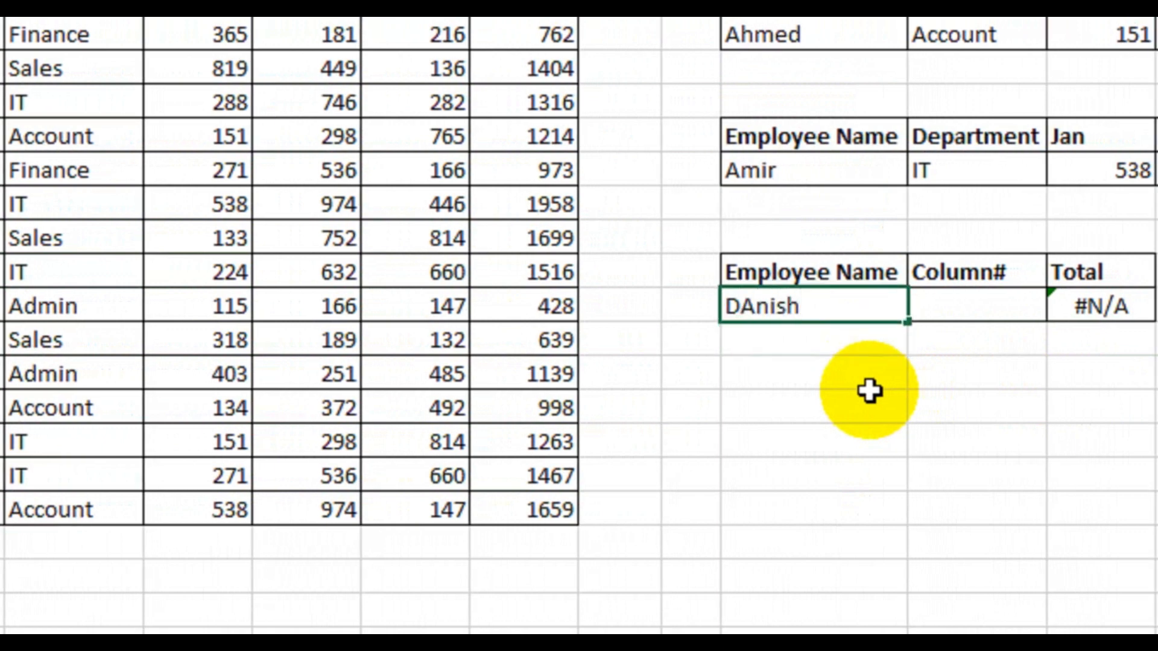
key("Return")
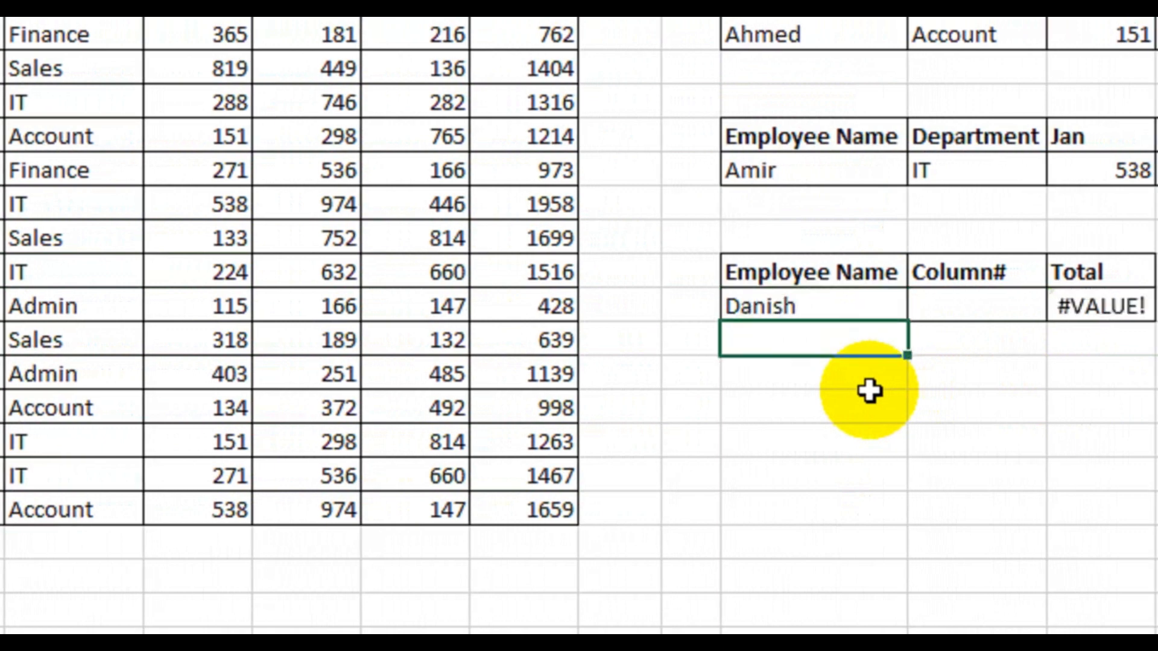
Set the Column# in L13 to 2 and select the lookup formula in M13
left_click(939, 308)
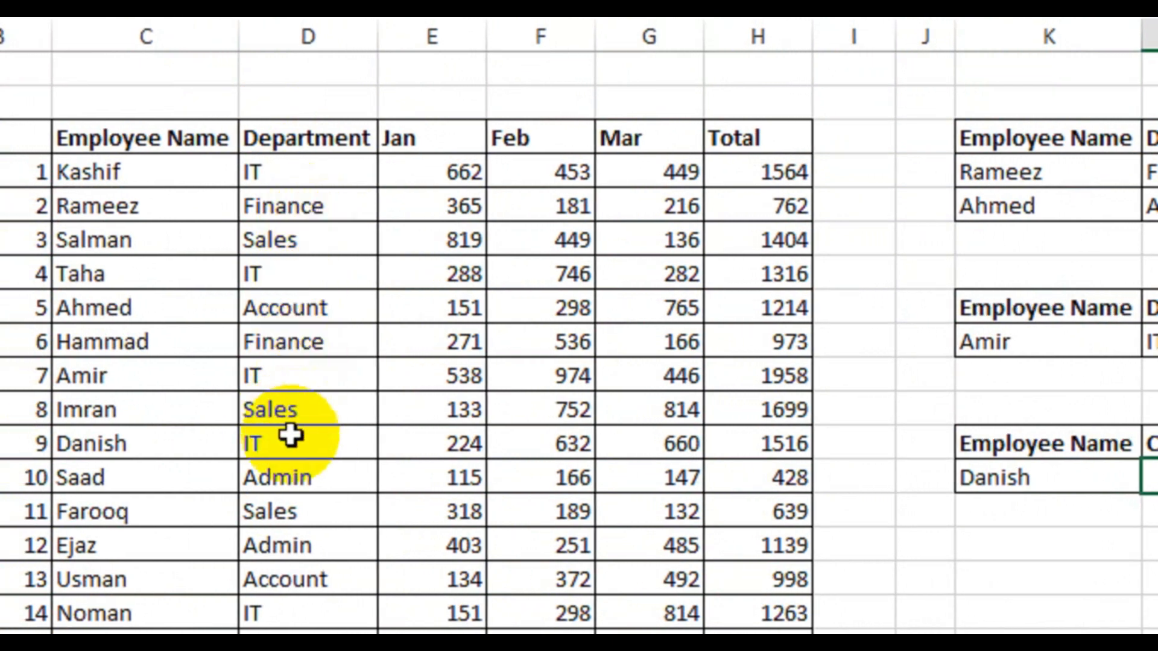
type("2")
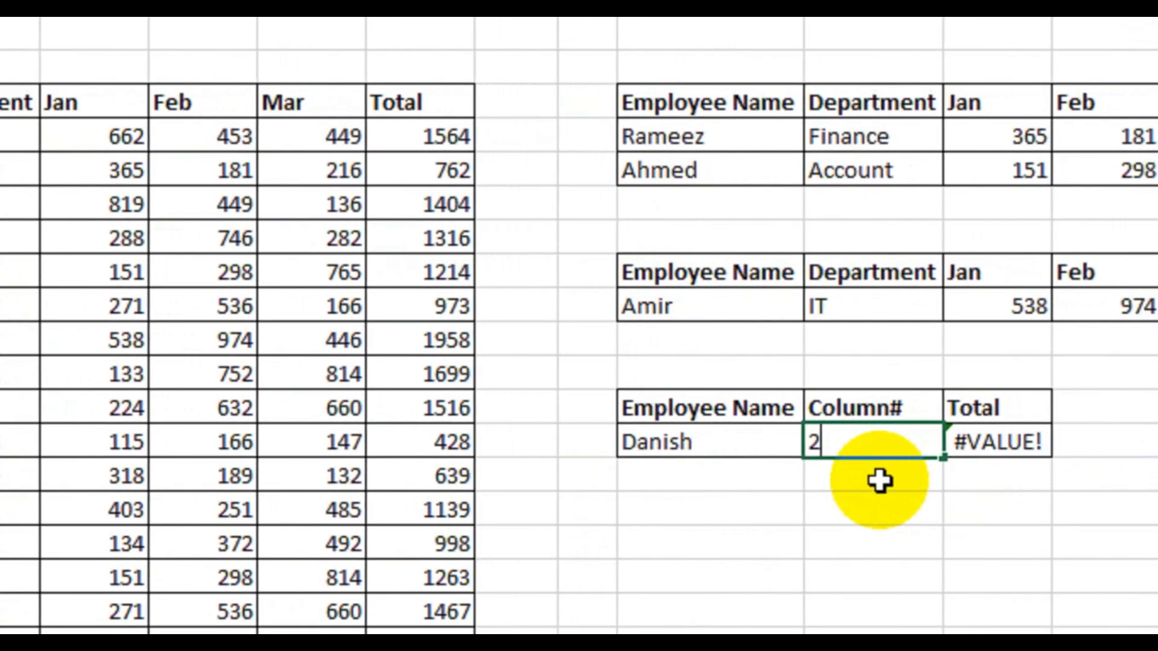
key("Return")
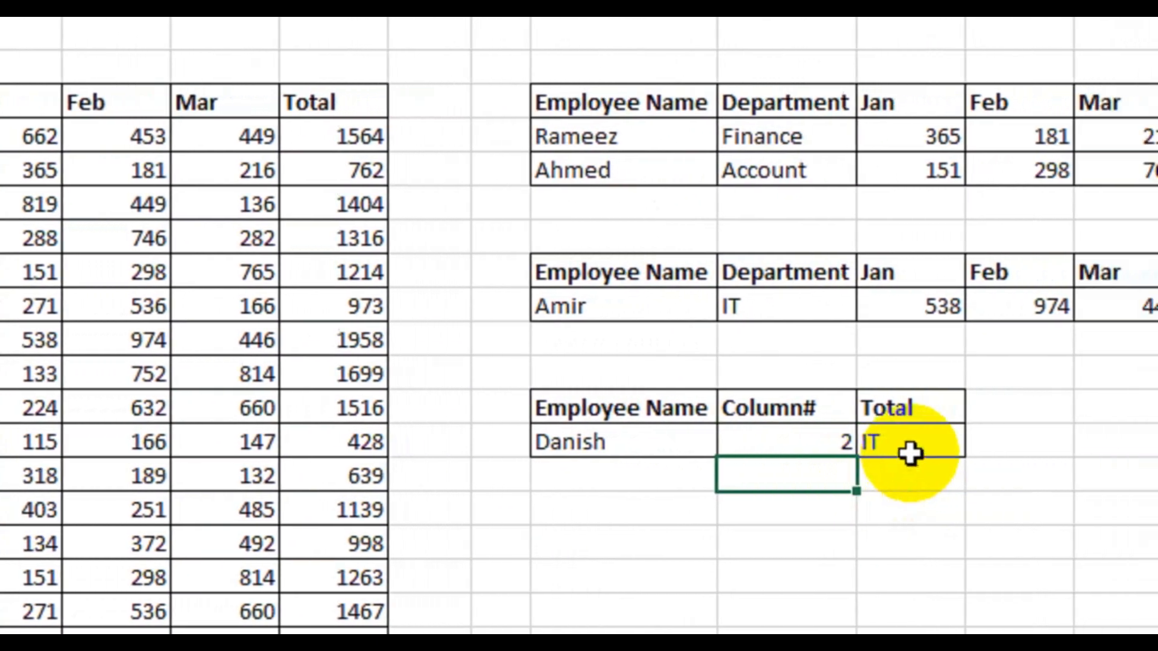
left_click(989, 442)
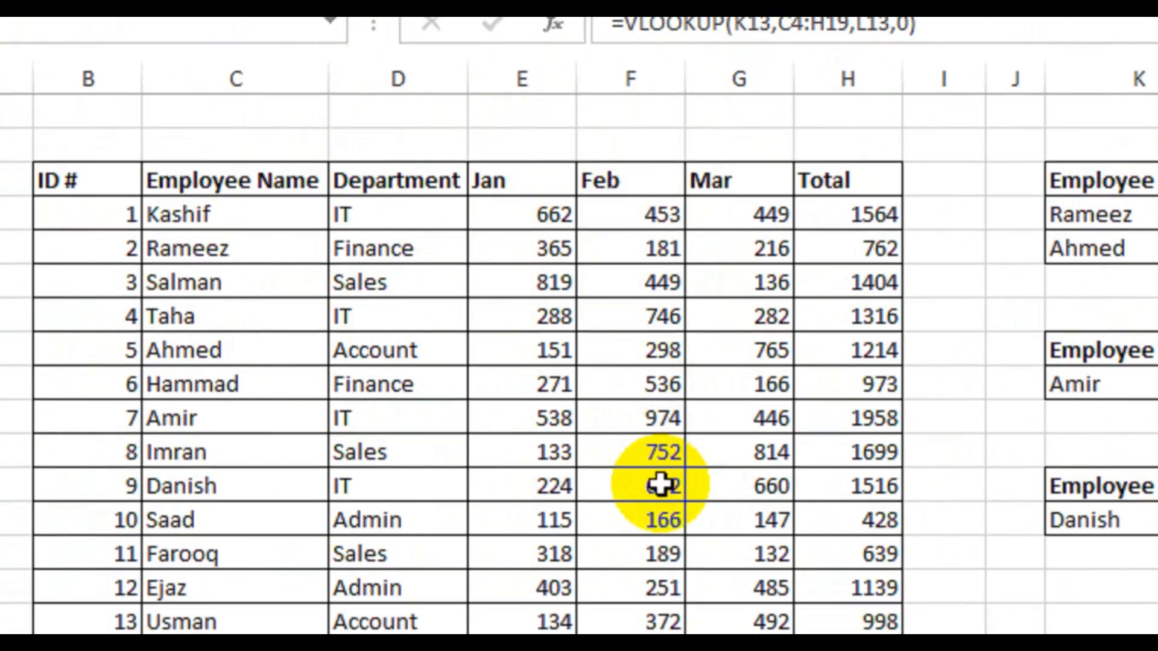
Change the Column# in L13 to 4 and compare the lookup result with the employee's Feb figure in F12
left_click(662, 484)
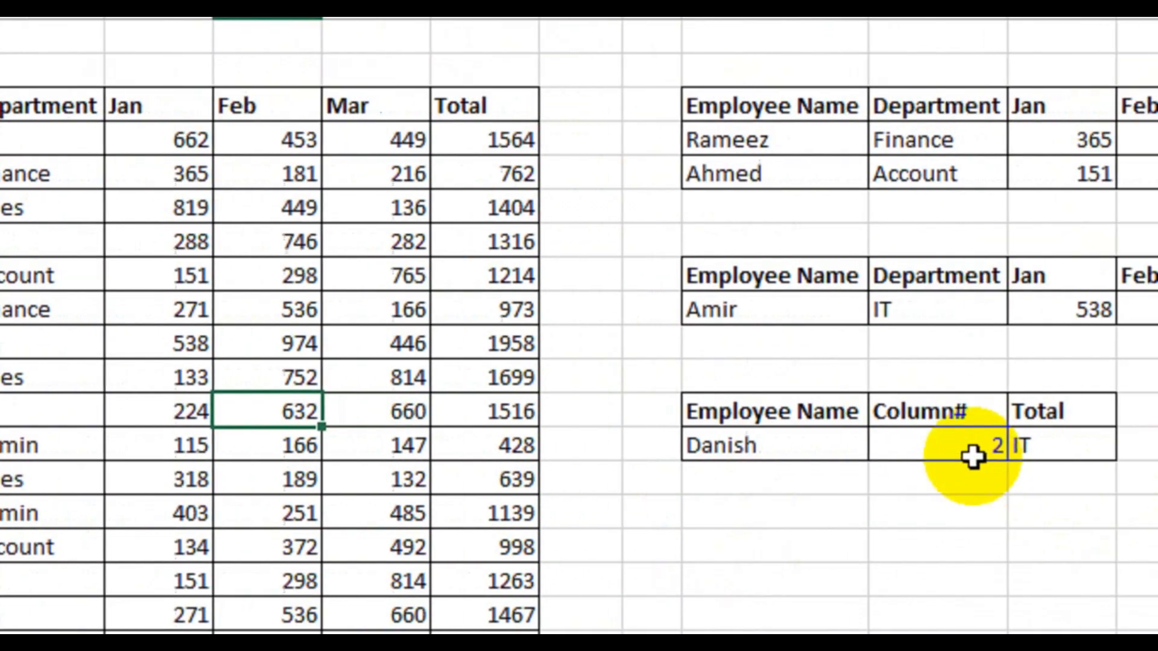
left_click(977, 455)
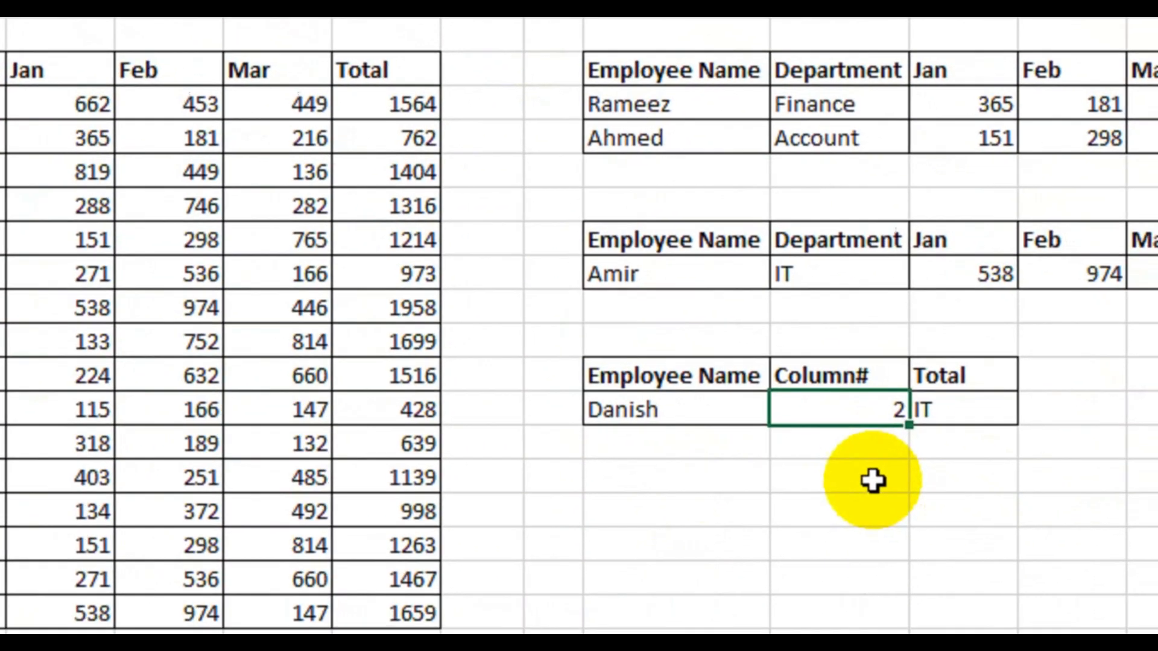
type("4")
key("ctrl+Return")
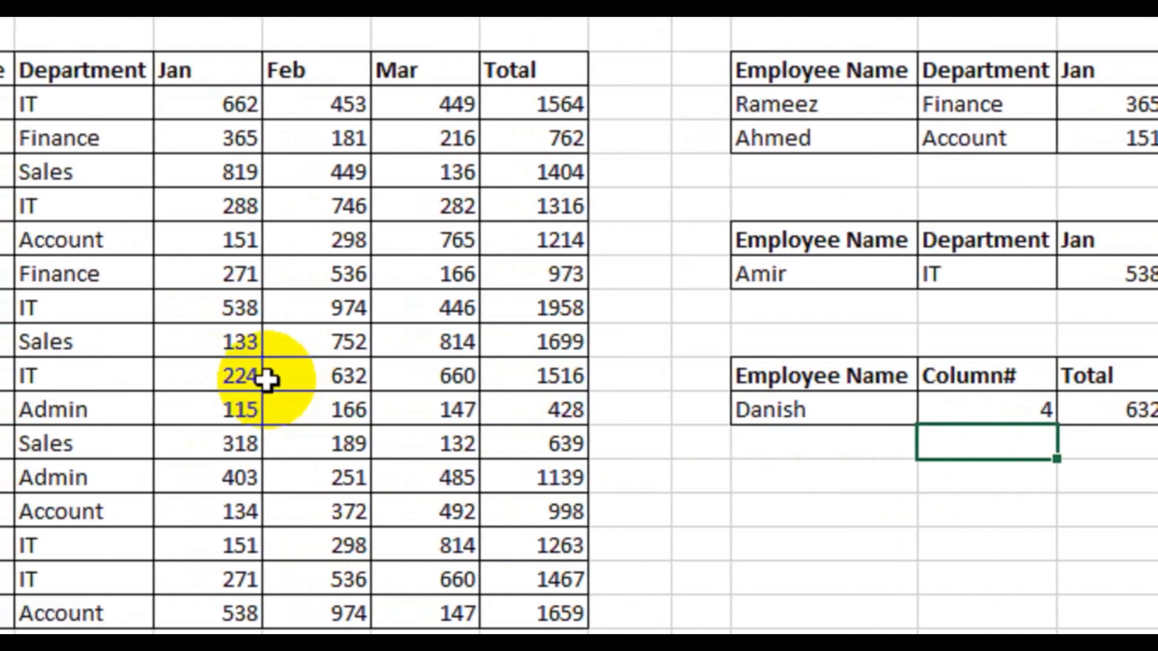
left_click(329, 379)
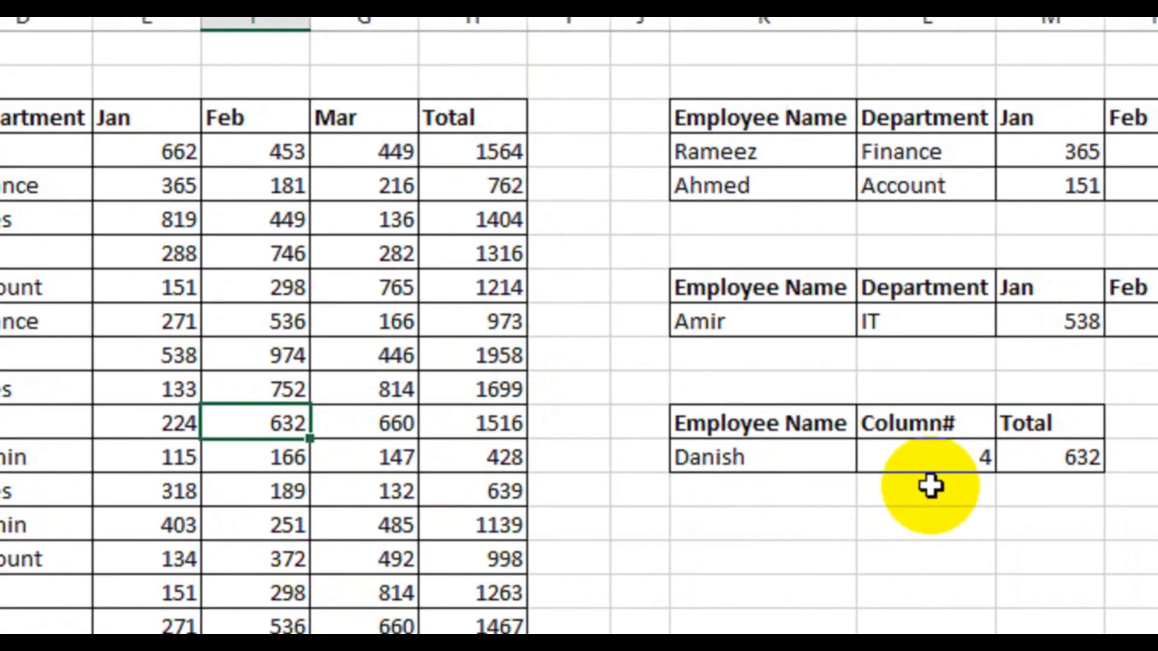
Set the Column# in L13 to 6 and compare the lookup result with the employee's Total in H12
left_click(983, 467)
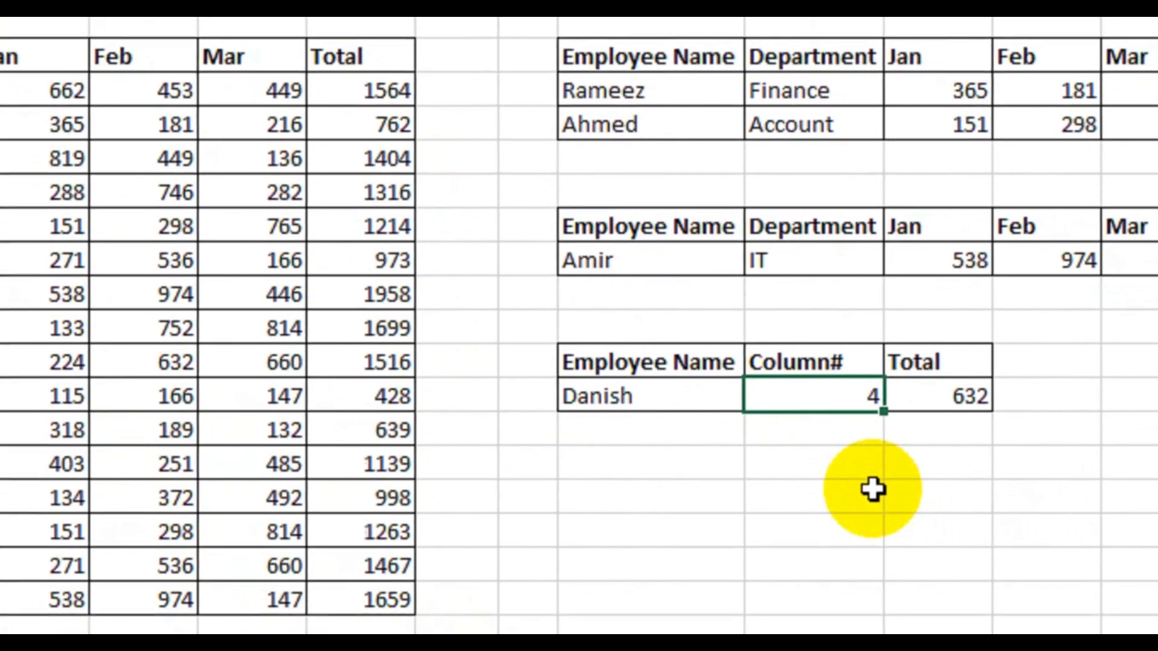
type("6")
key("Return")
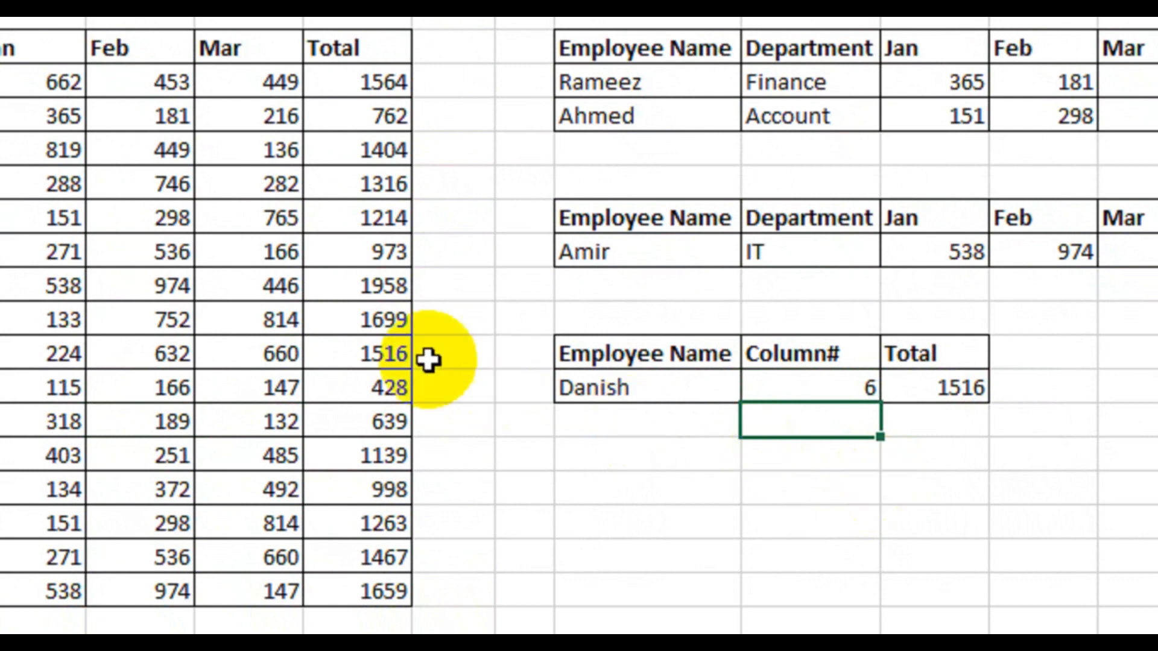
left_click(403, 354)
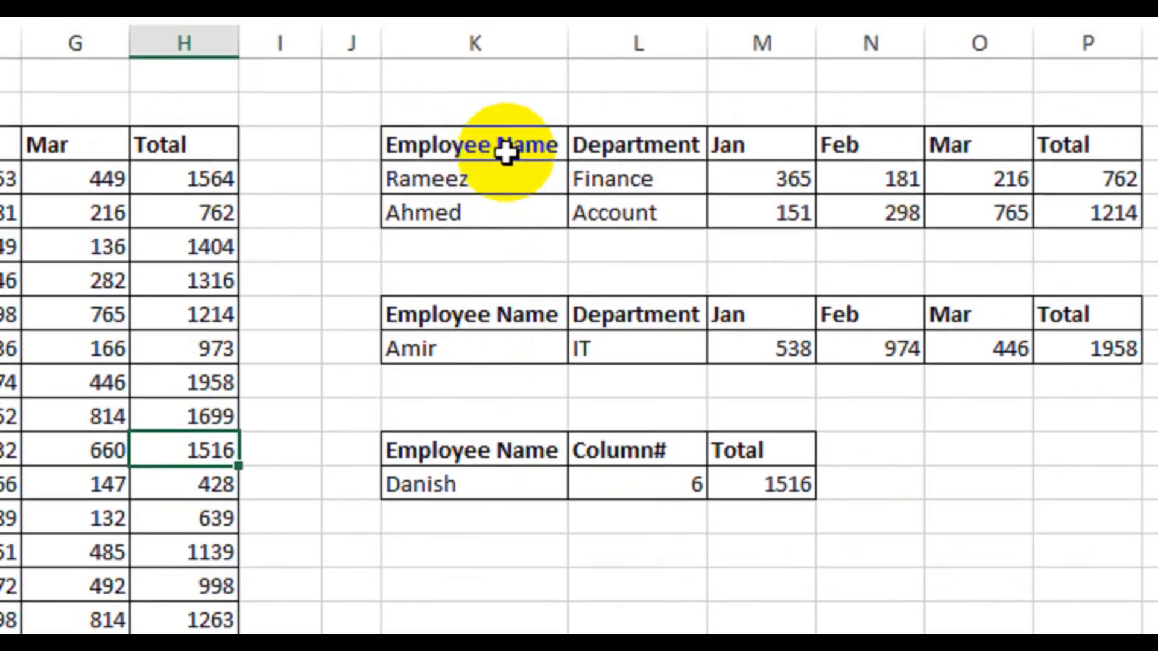
Copy the first lookup table's header row K3:P3 to K16 and add cell borders to the blank row beneath it
left_click_drag(505, 154, 1086, 147)
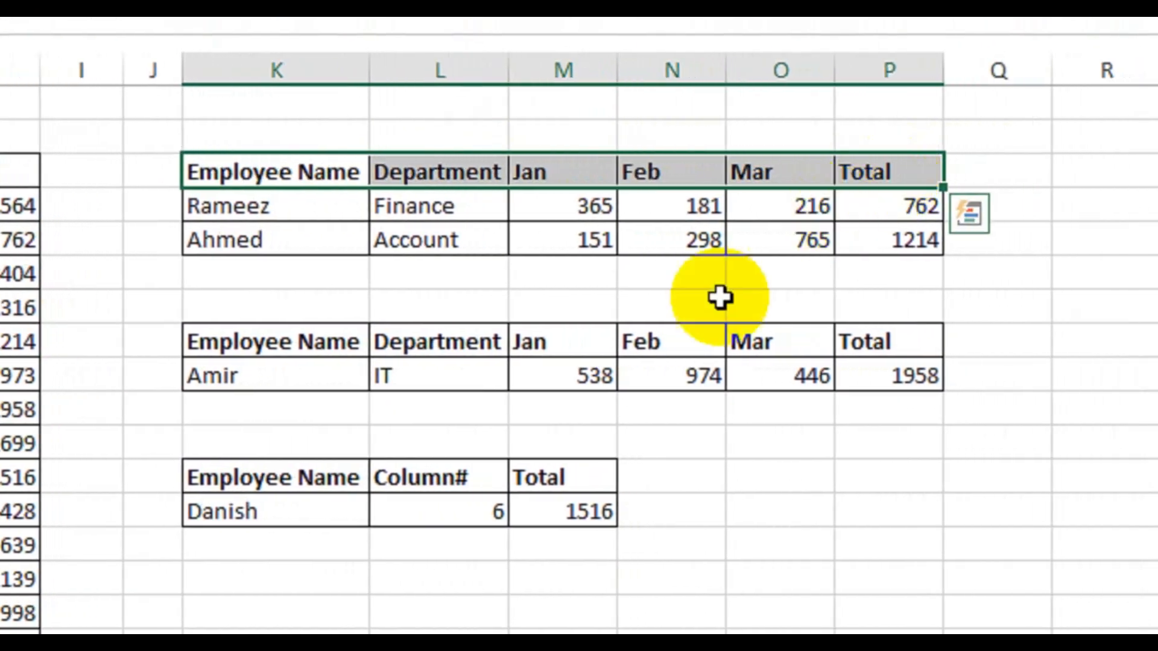
key("ctrl+c")
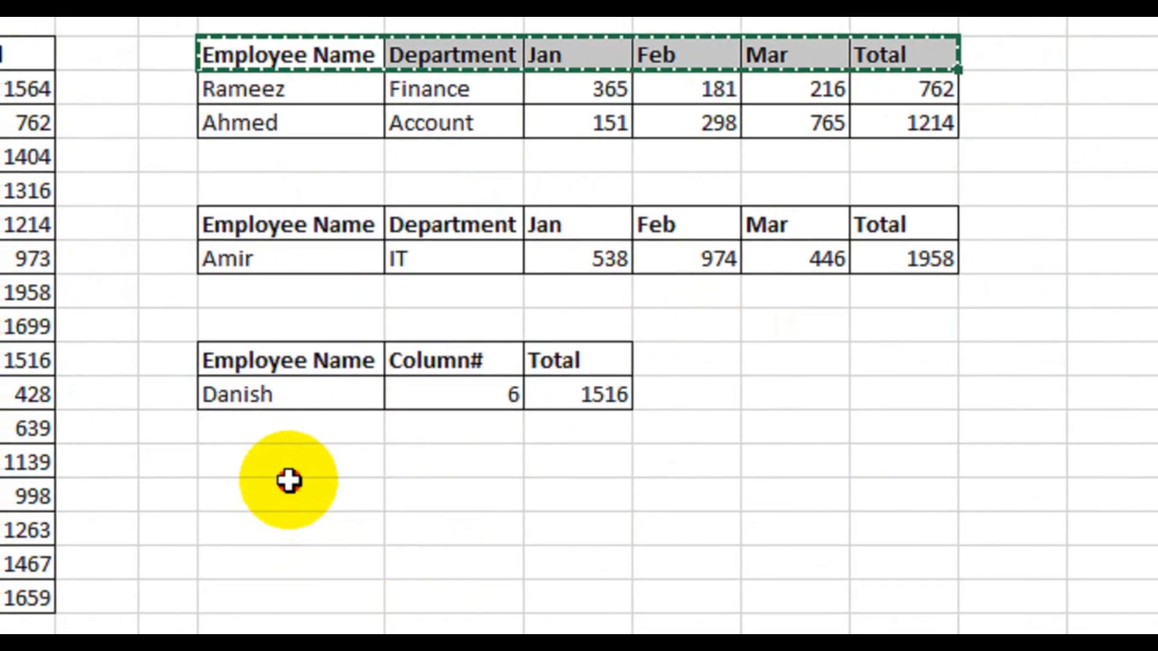
left_click(275, 600)
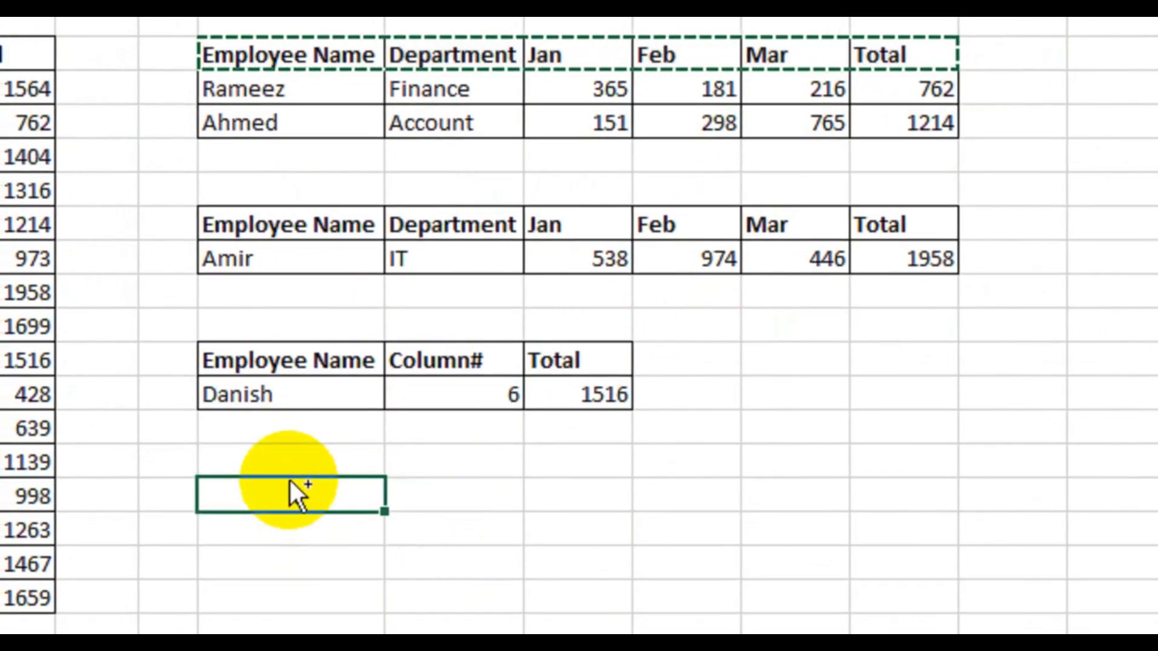
key("ctrl+v")
left_click_drag(269, 507, 445, 533)
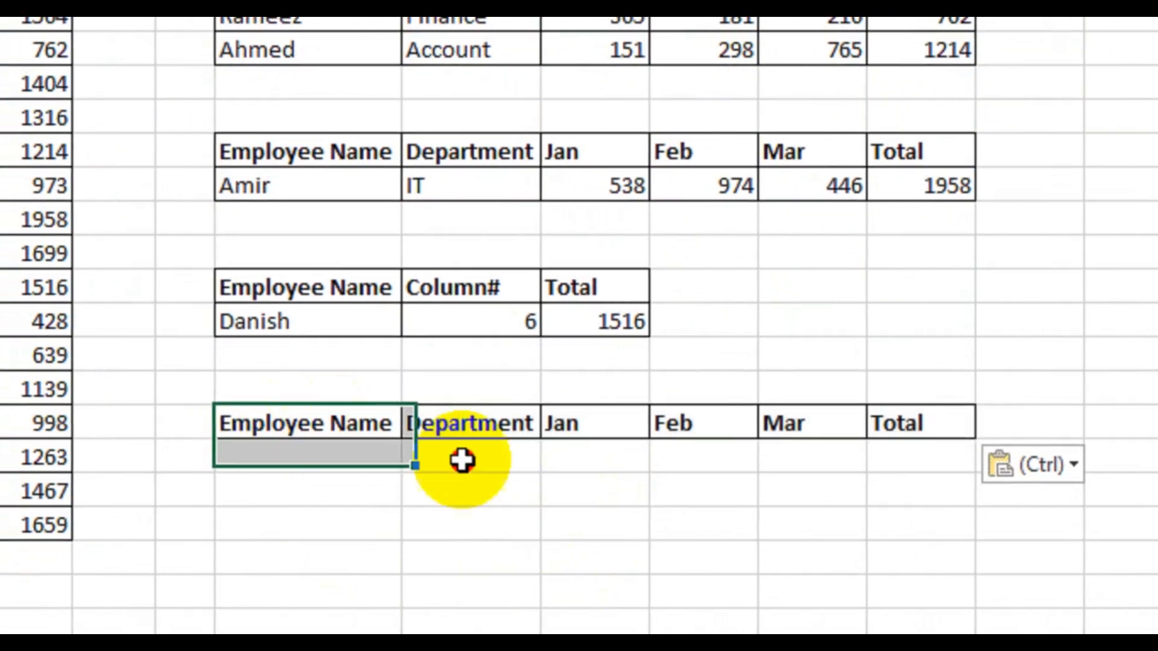
left_click_drag(462, 460, 918, 474)
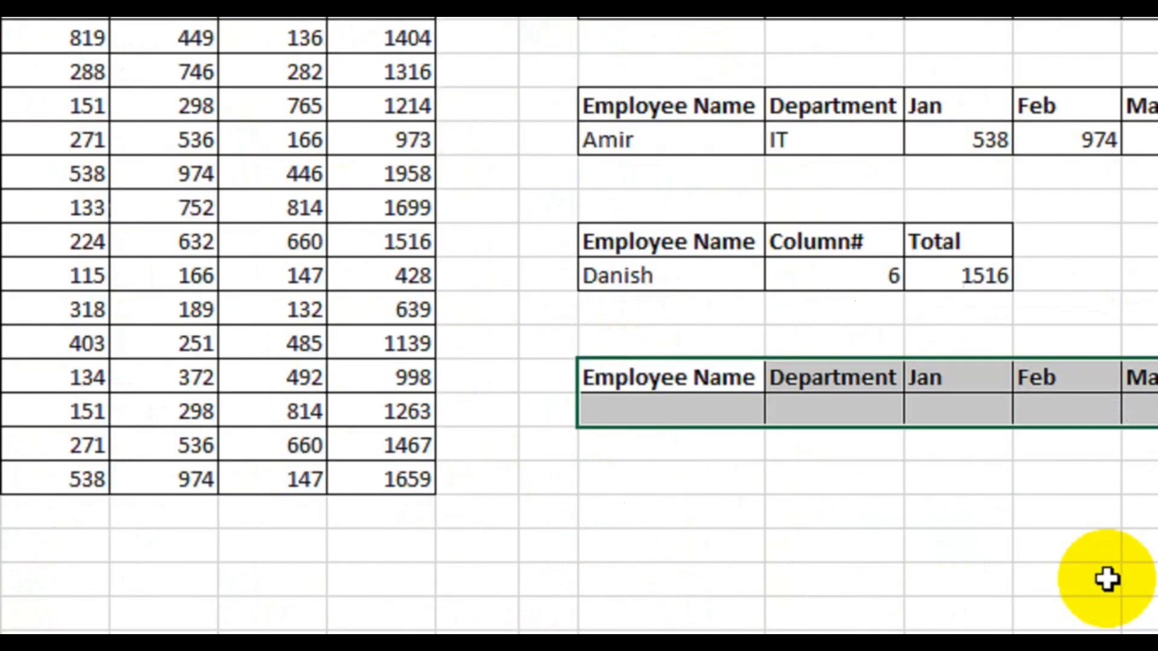
left_click(1144, 512)
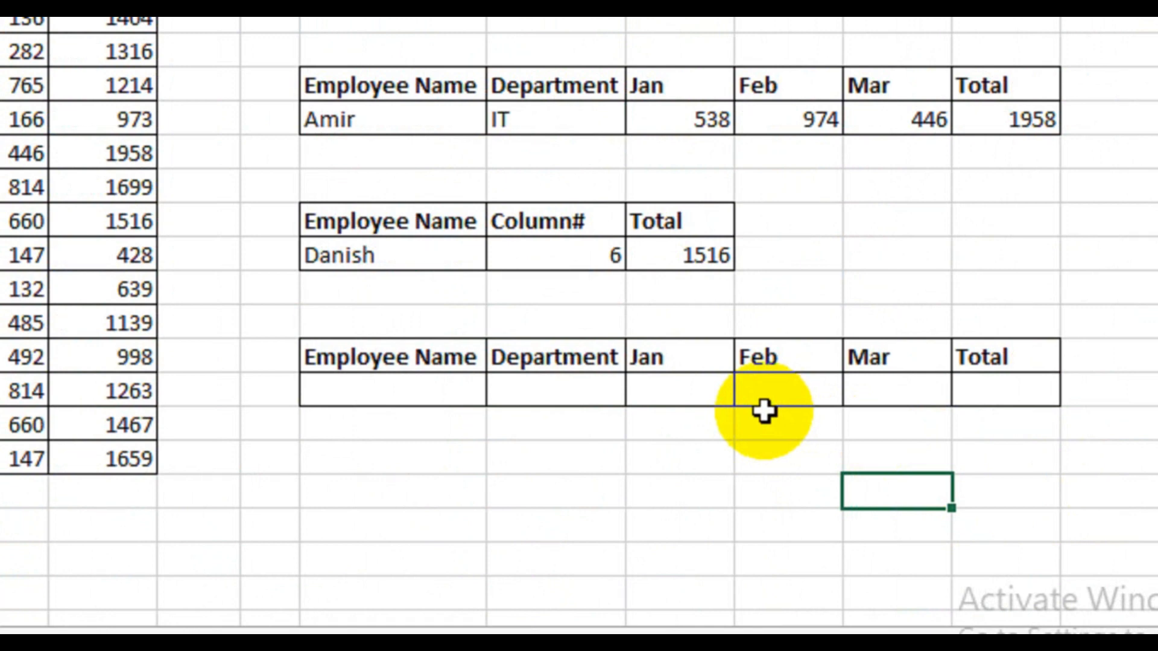
Start a VLOOKUP in L17 with absolute references, using $K$17 as the lookup value and $C$4:$H$19 as the table array
left_click(554, 381)
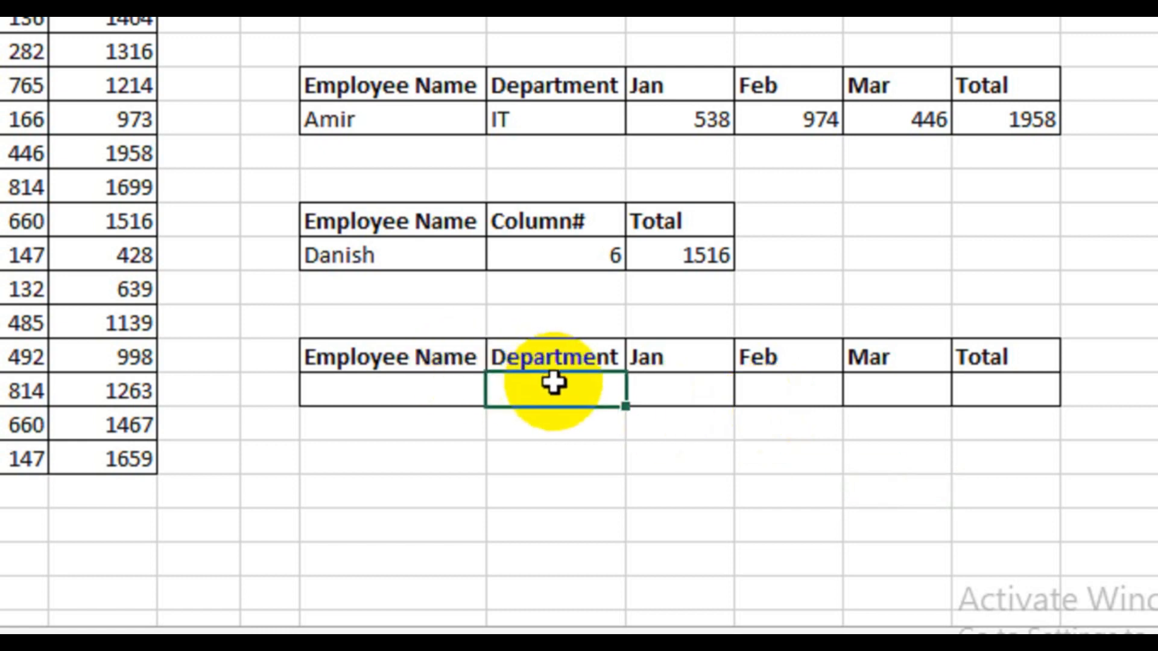
type("=vlo")
key("Tab")
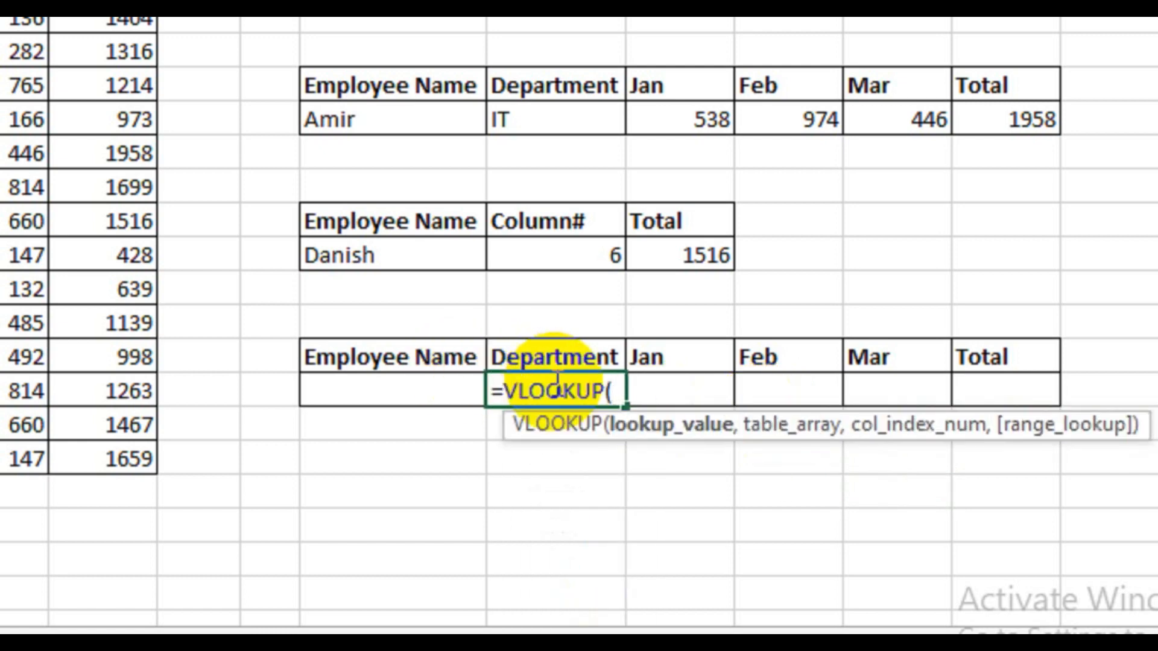
left_click(386, 399)
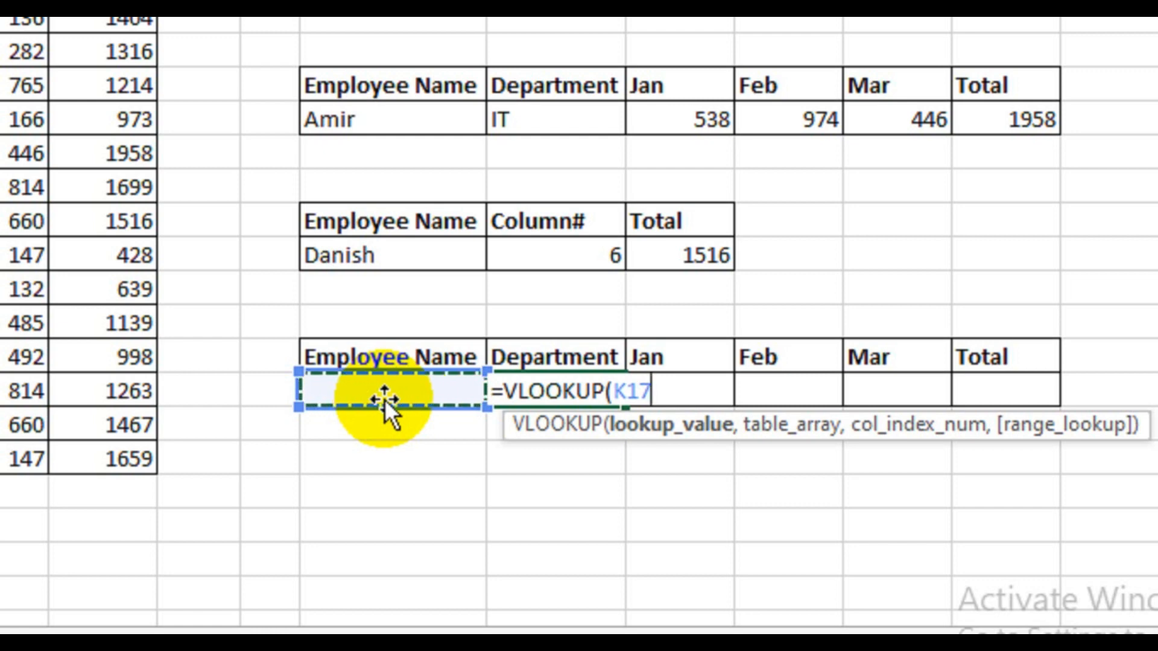
key("F4")
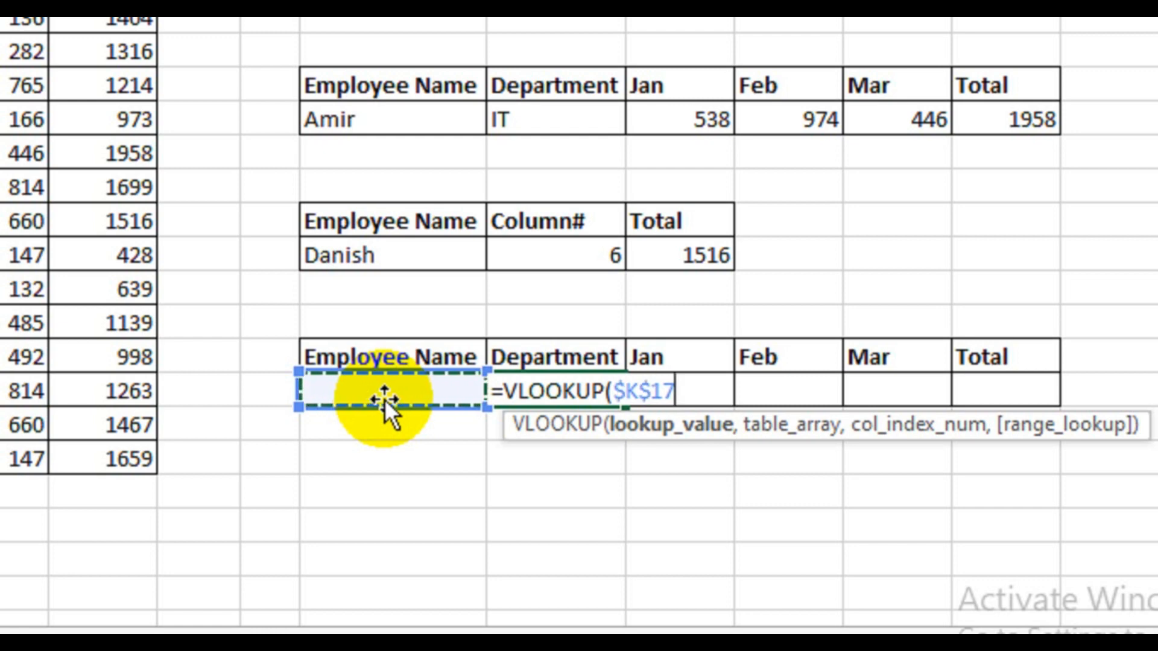
type(",")
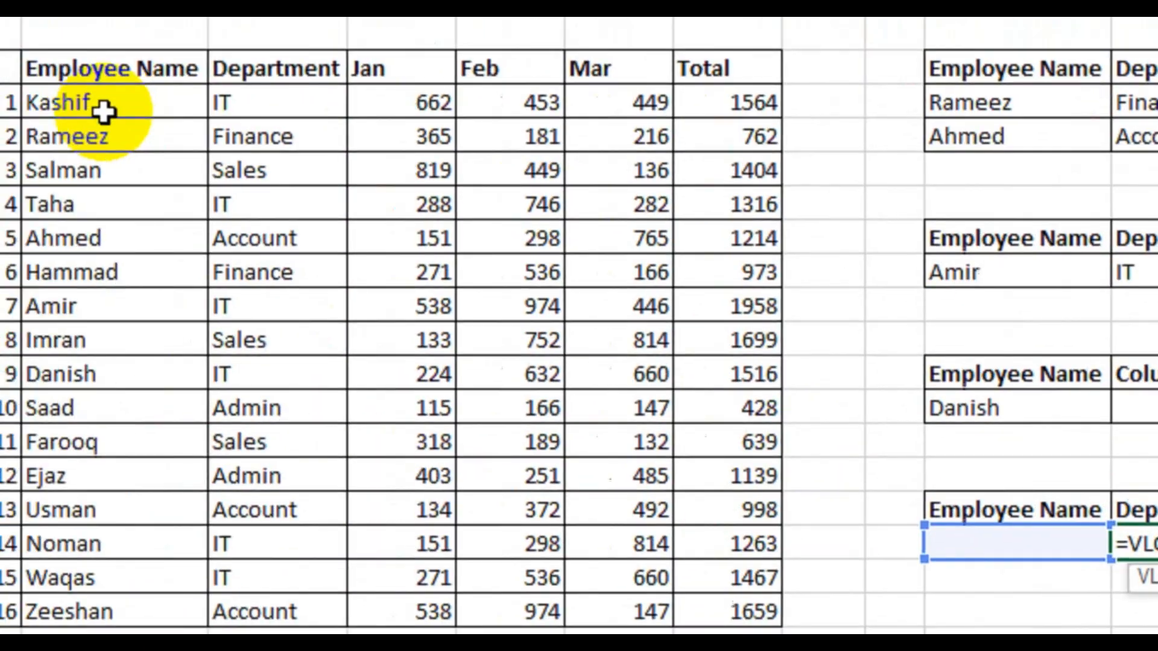
left_click_drag(150, 98, 823, 630)
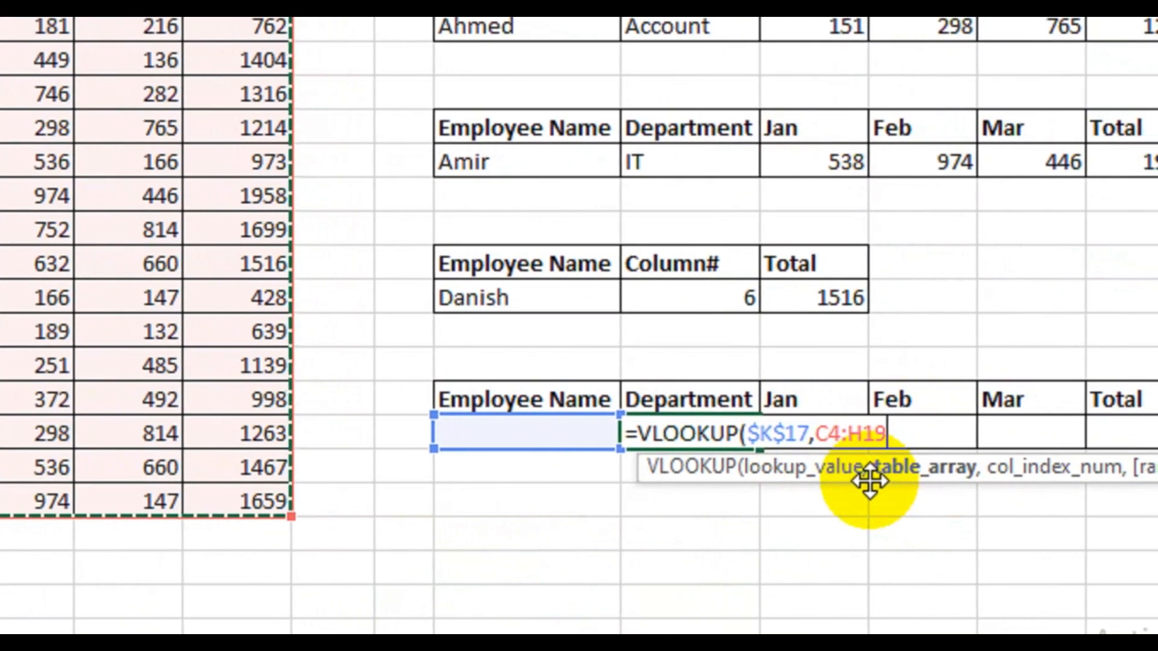
key("F4")
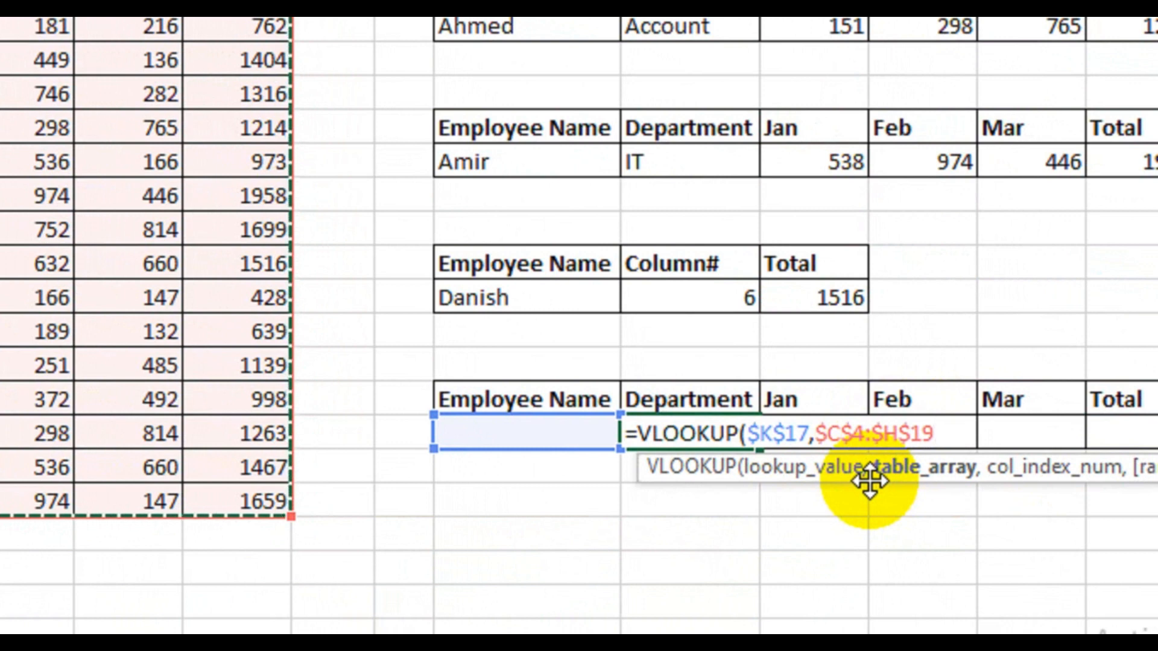
type(",")
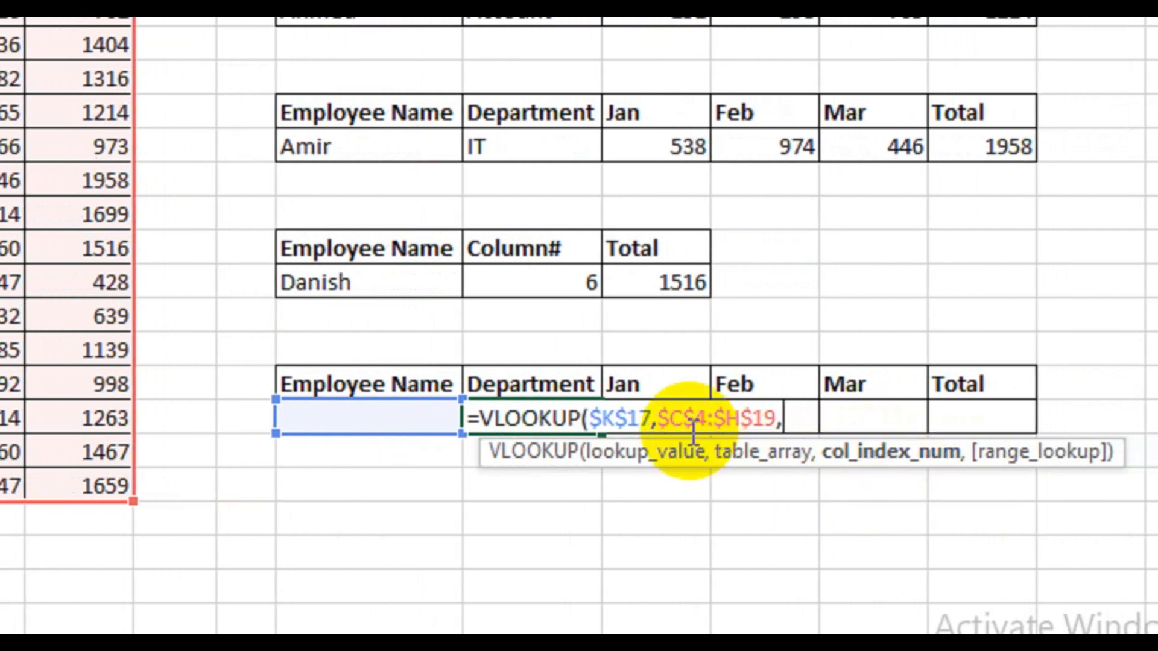
Use COLUMNS(K15:L15) as the column index argument of the VLOOKUP in L17
type("cou")
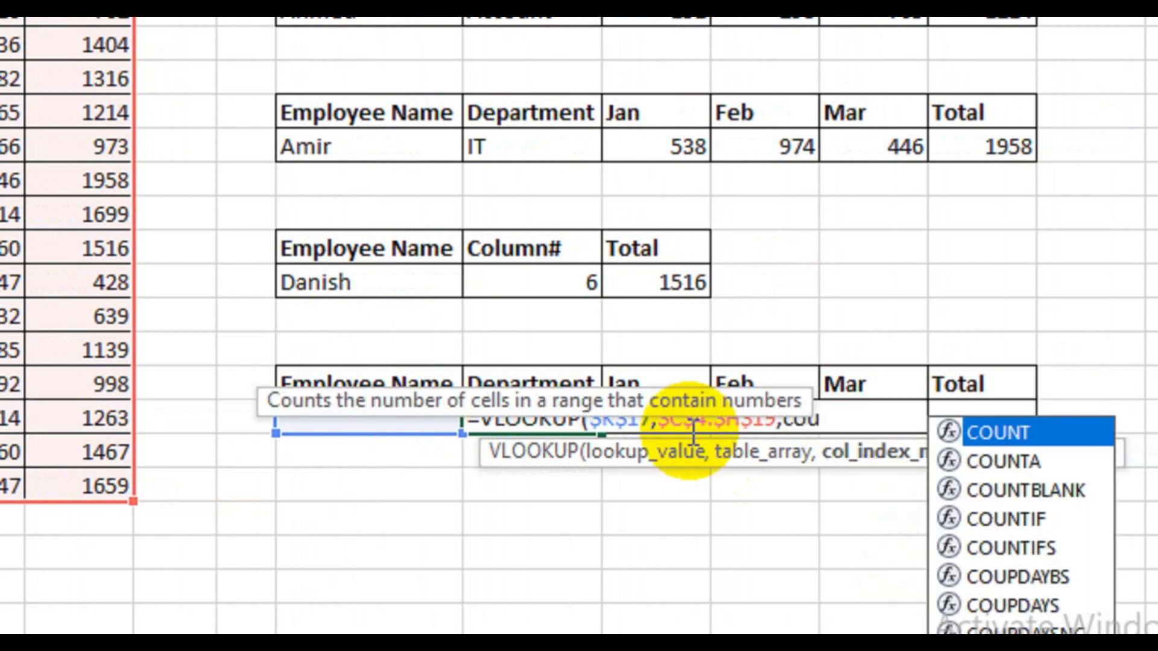
key("BackSpace")
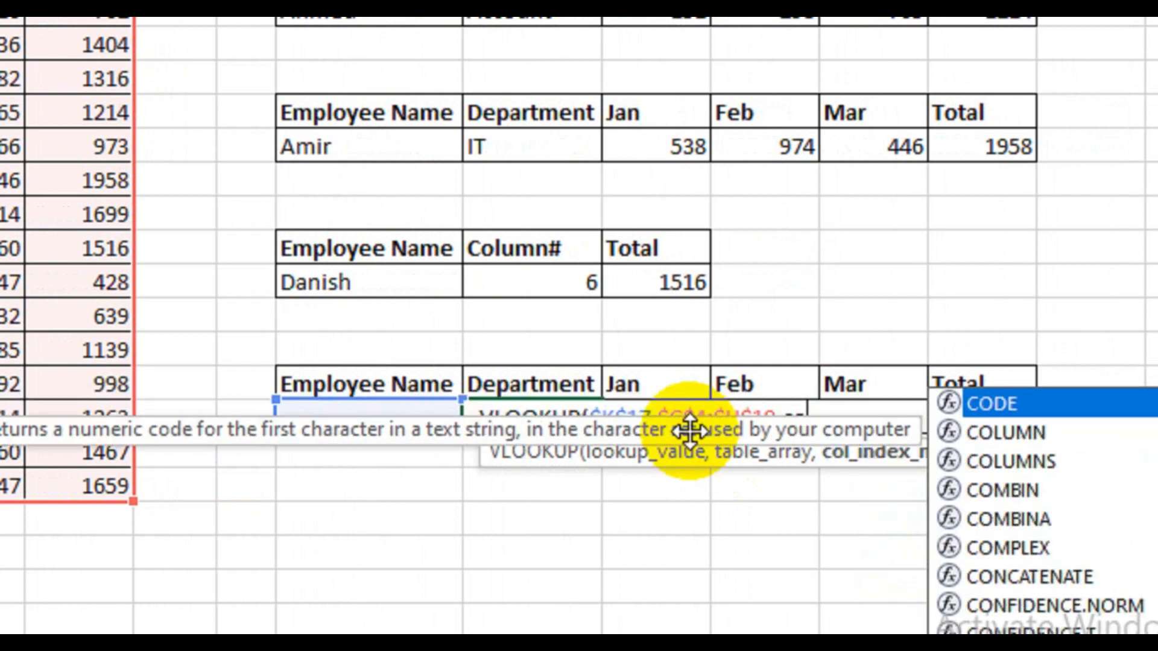
type("lumn")
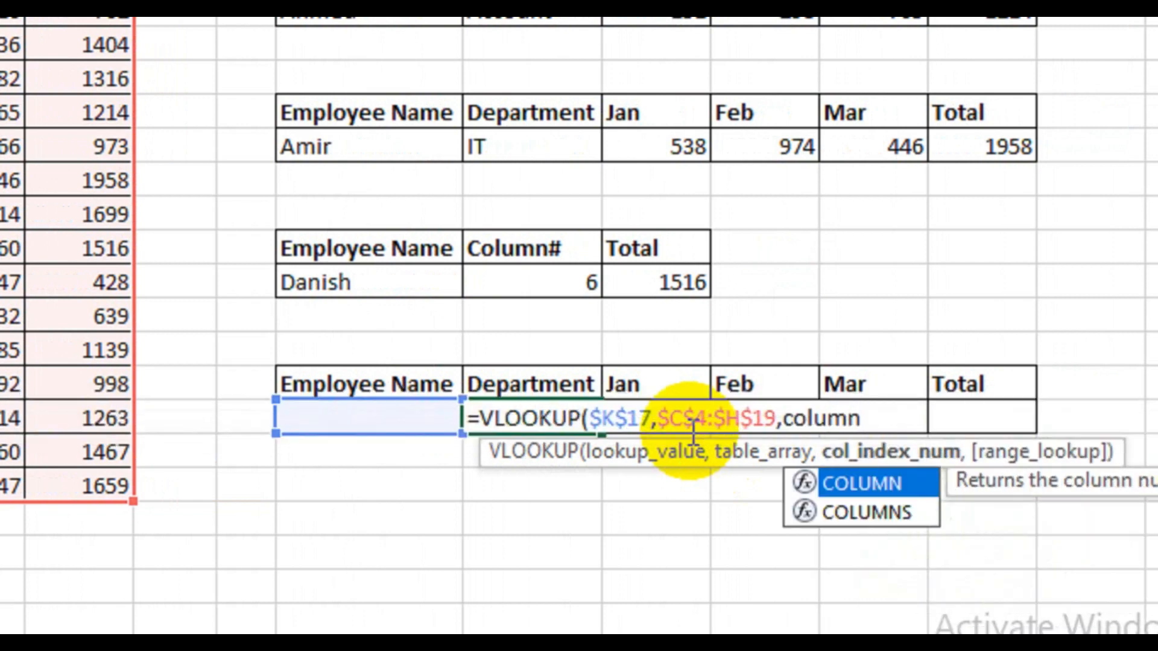
key("Down")
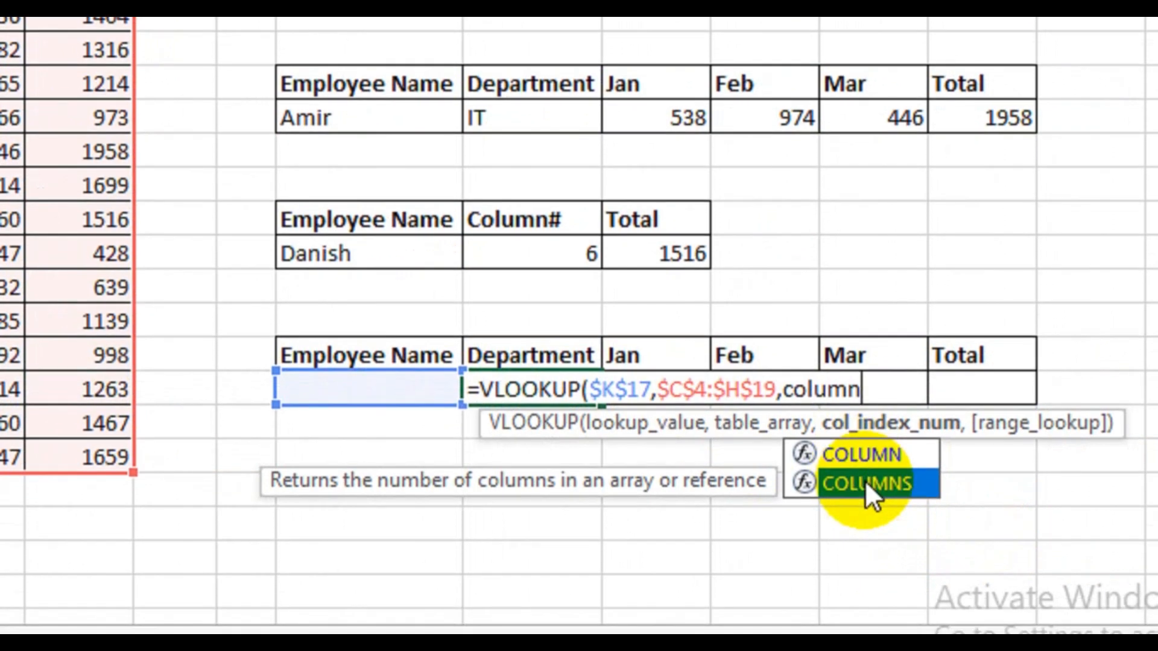
double_click(866, 512)
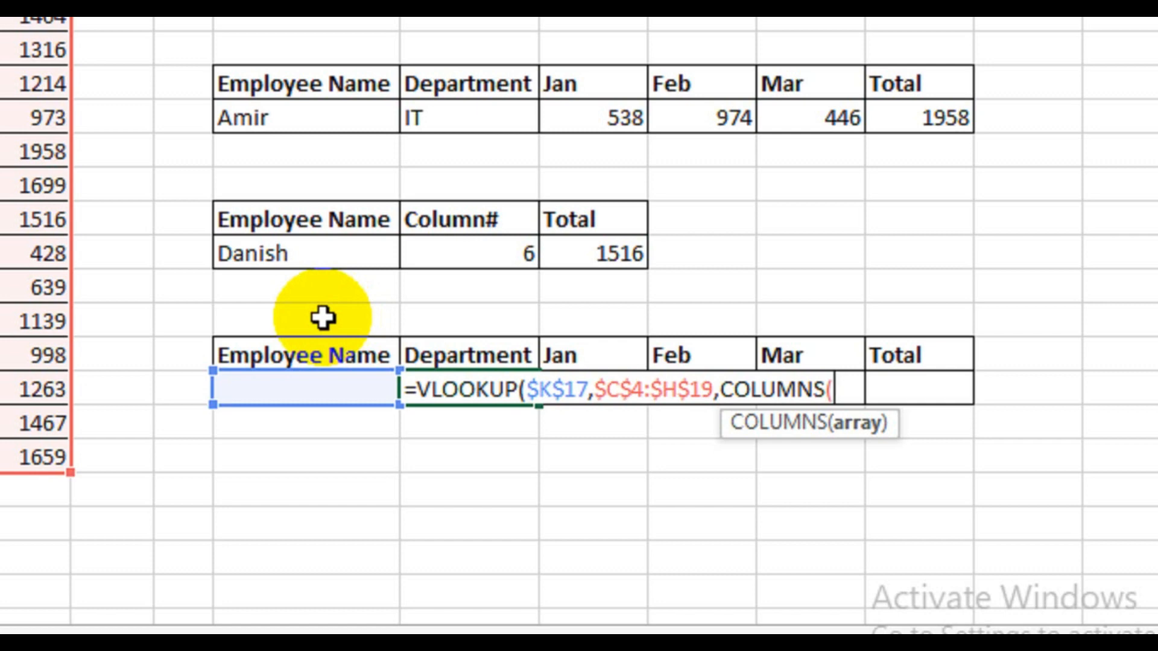
left_click_drag(322, 317, 437, 315)
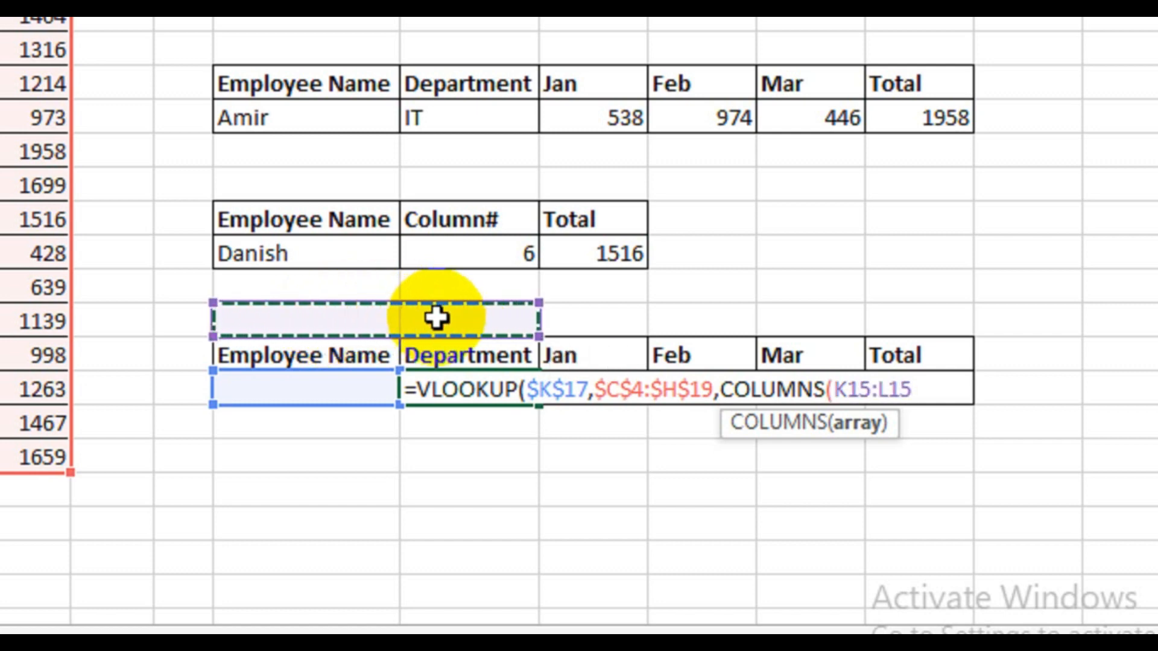
type(")")
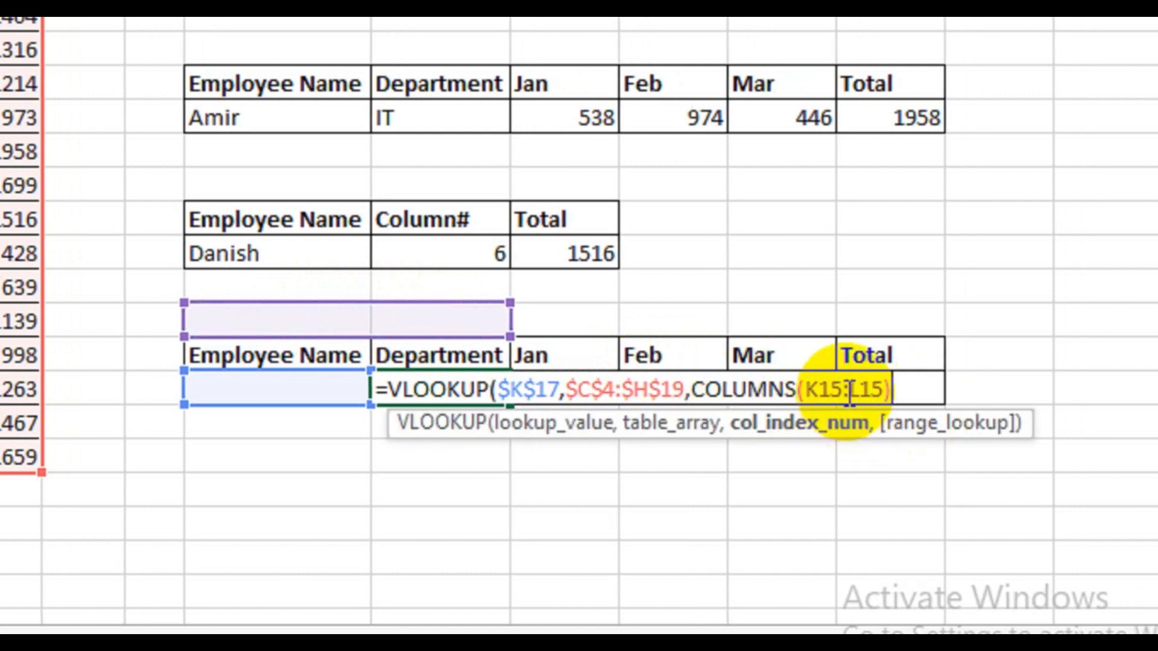
Make the range start absolute as COLUMNS($K$15:L15) and finish the L17 formula with 0 for an exact match
left_click_drag(844, 391, 807, 389)
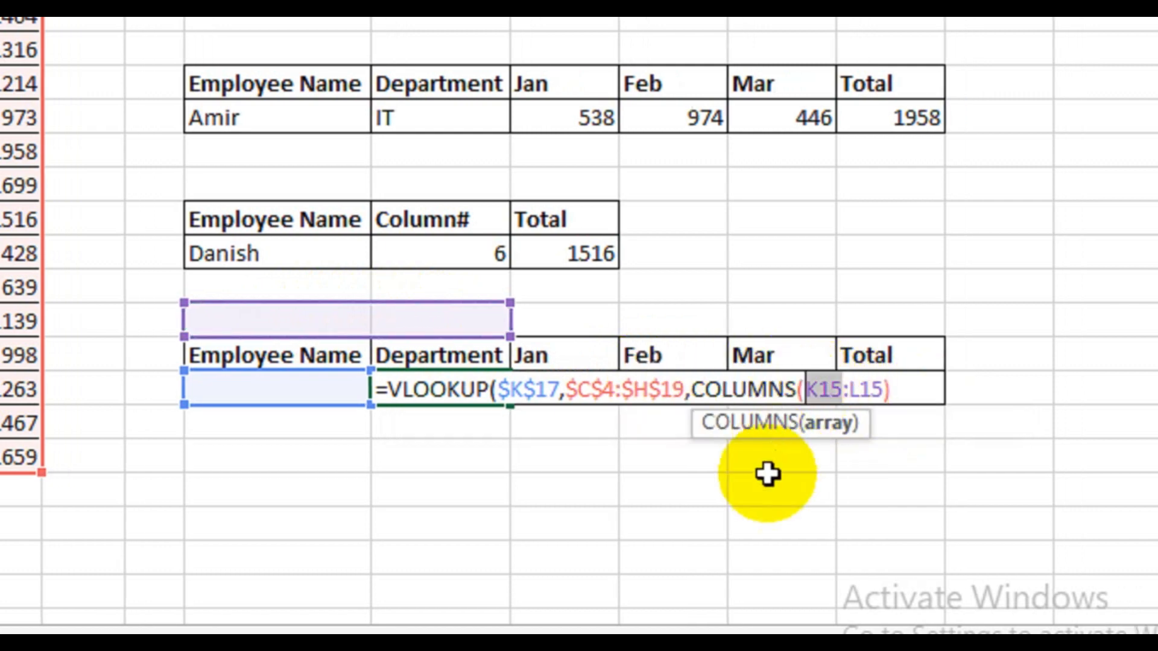
key("F4")
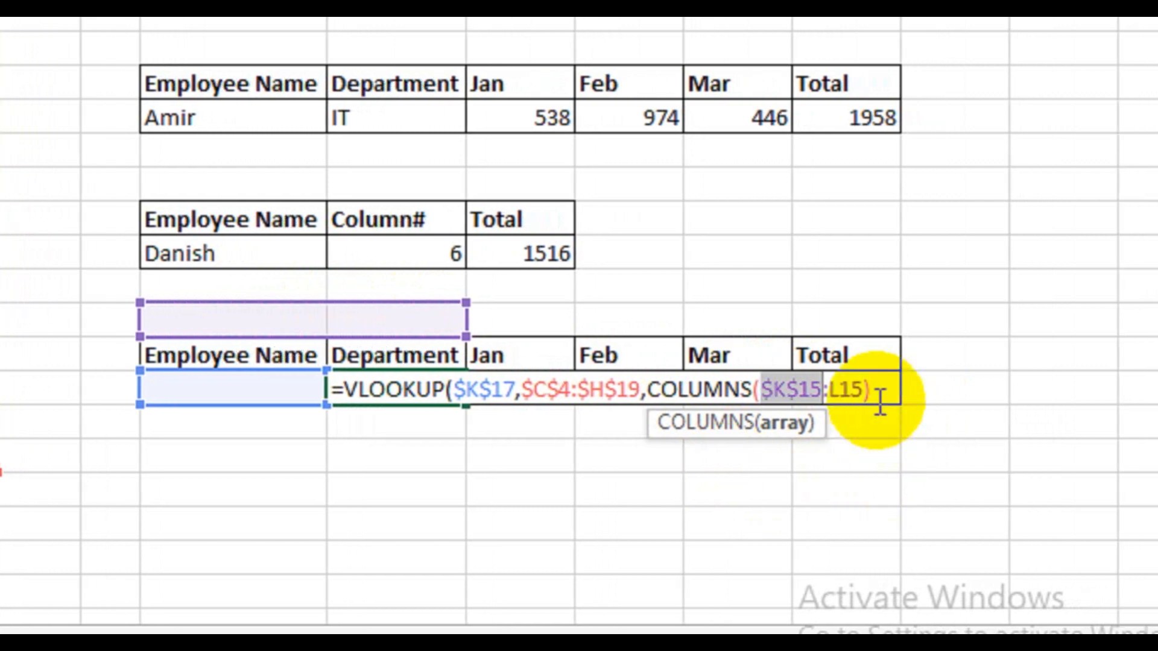
left_click(915, 391)
type(",")
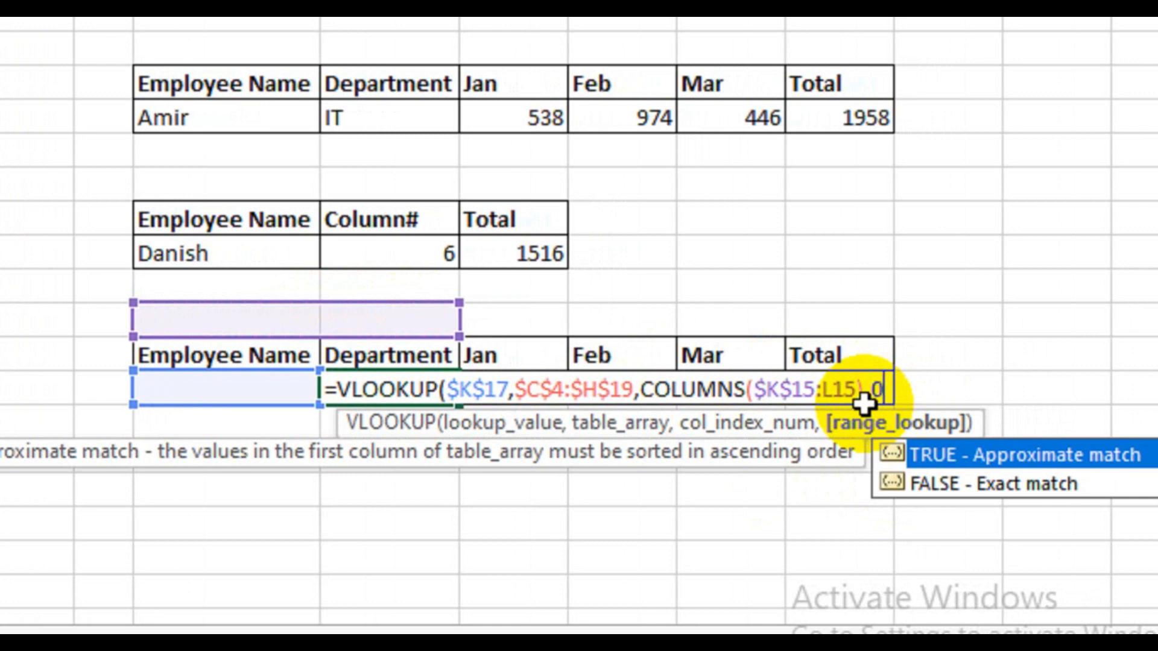
type("0)")
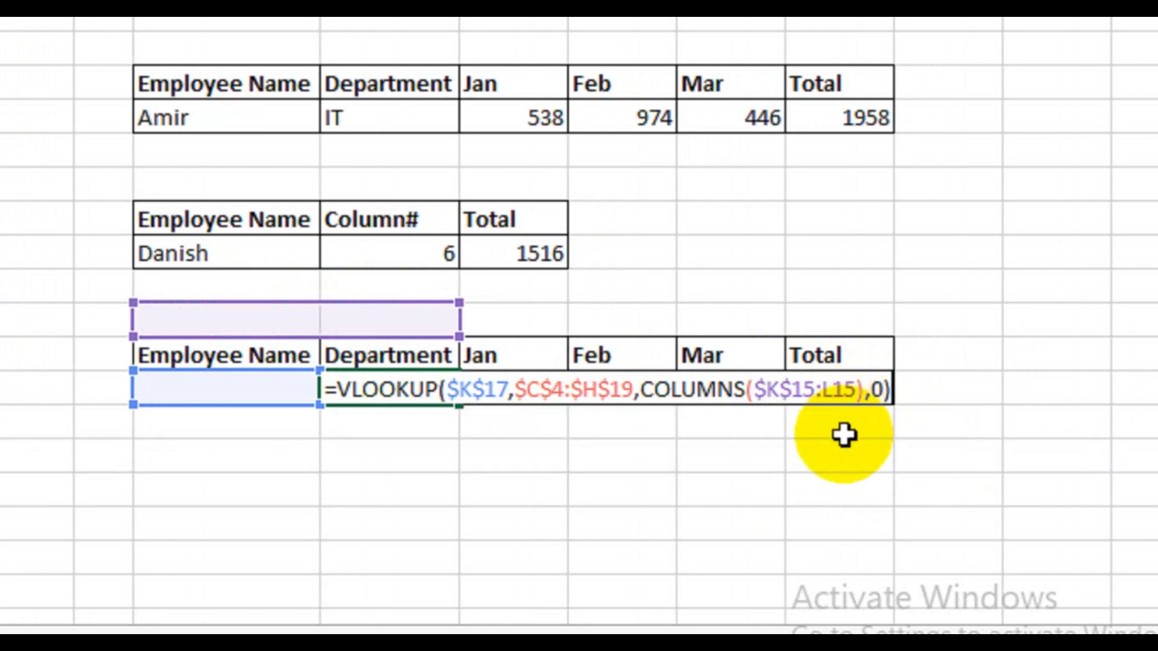
key("Return")
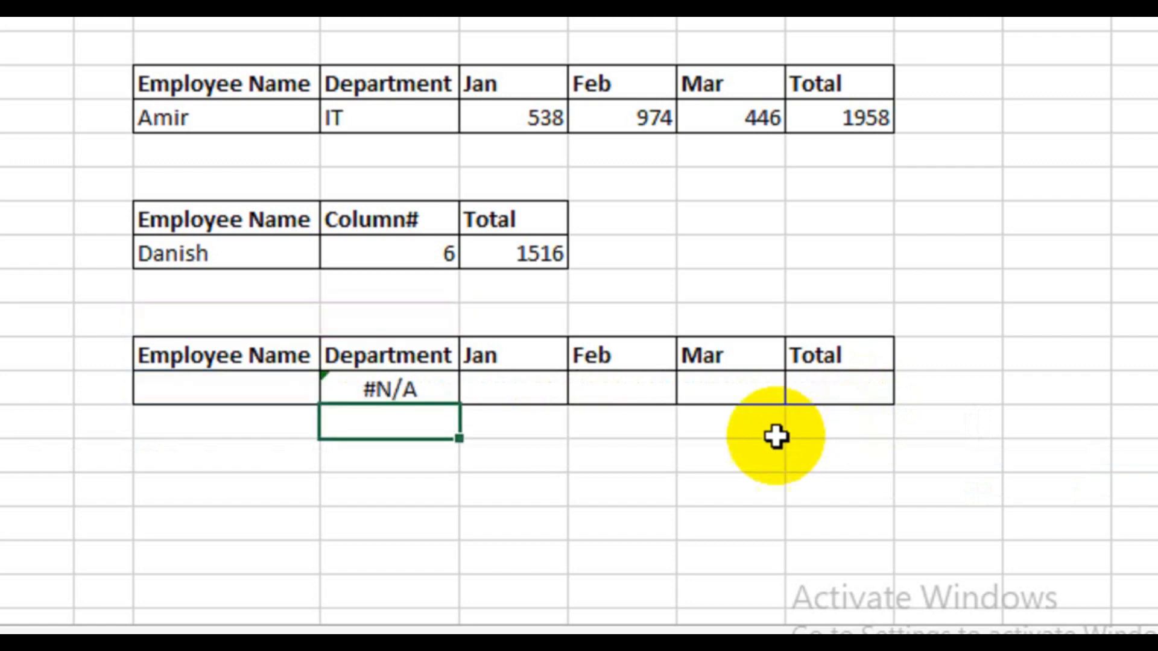
Enter the first name of the employee with ID 12 in K17 and fill the Department formula across to the Total column
left_click(280, 379)
scroll(111, 360, "left", 5)
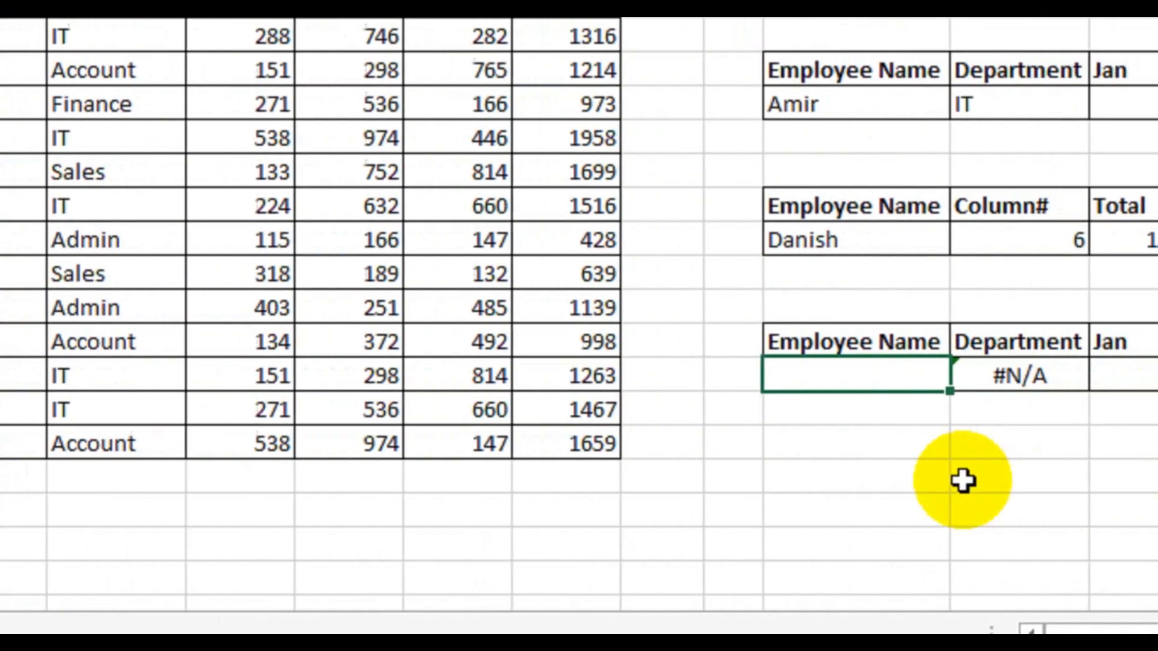
type("Ejaza")
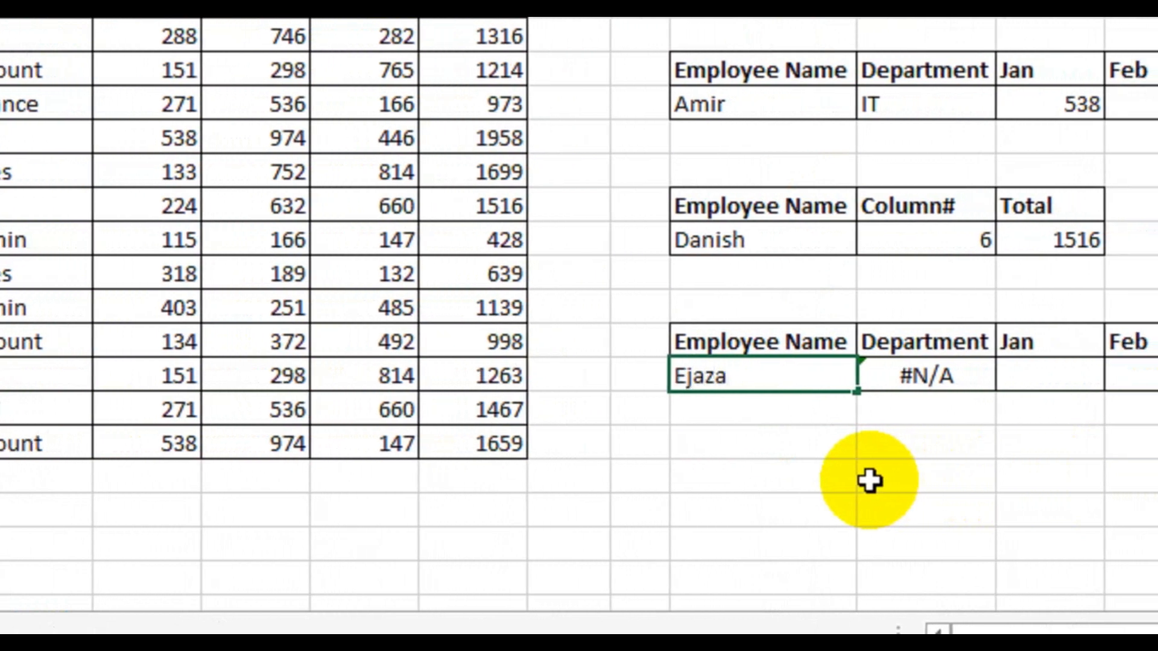
key("Return")
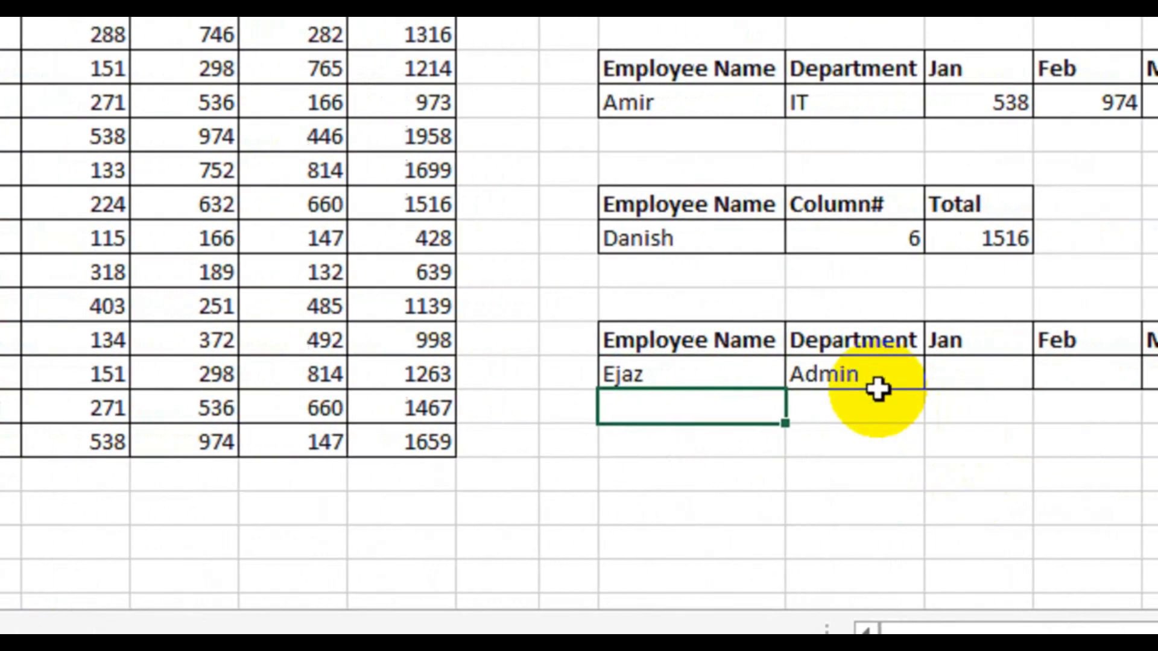
left_click(965, 380)
left_click_drag(898, 388, 1157, 397)
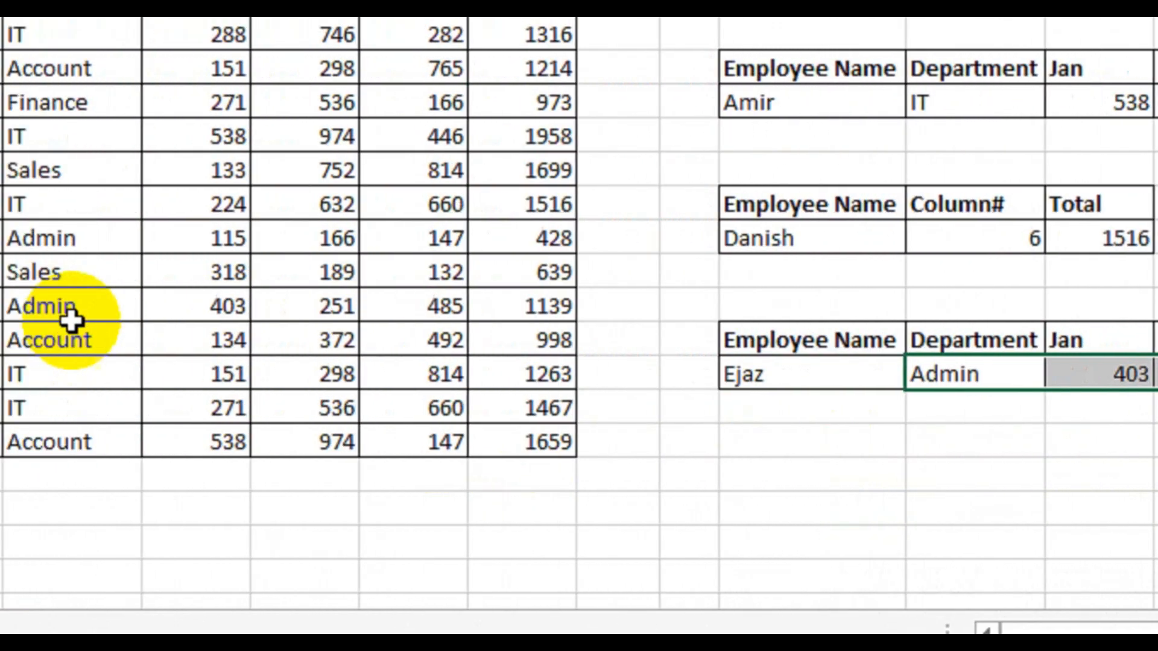
Compare the source table row of the employee with ID 12 with the filled lookup results in row 17
left_click(294, 313)
left_click_drag(293, 313, 357, 312)
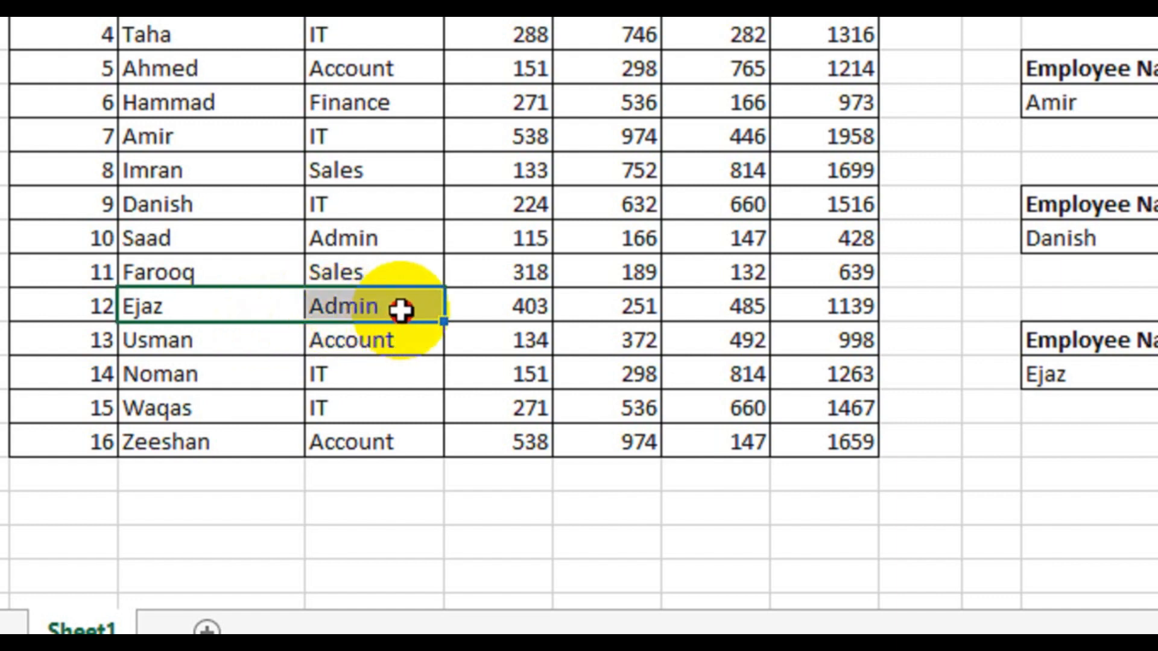
left_click_drag(401, 310, 871, 323)
scroll(1106, 333, "right", 5)
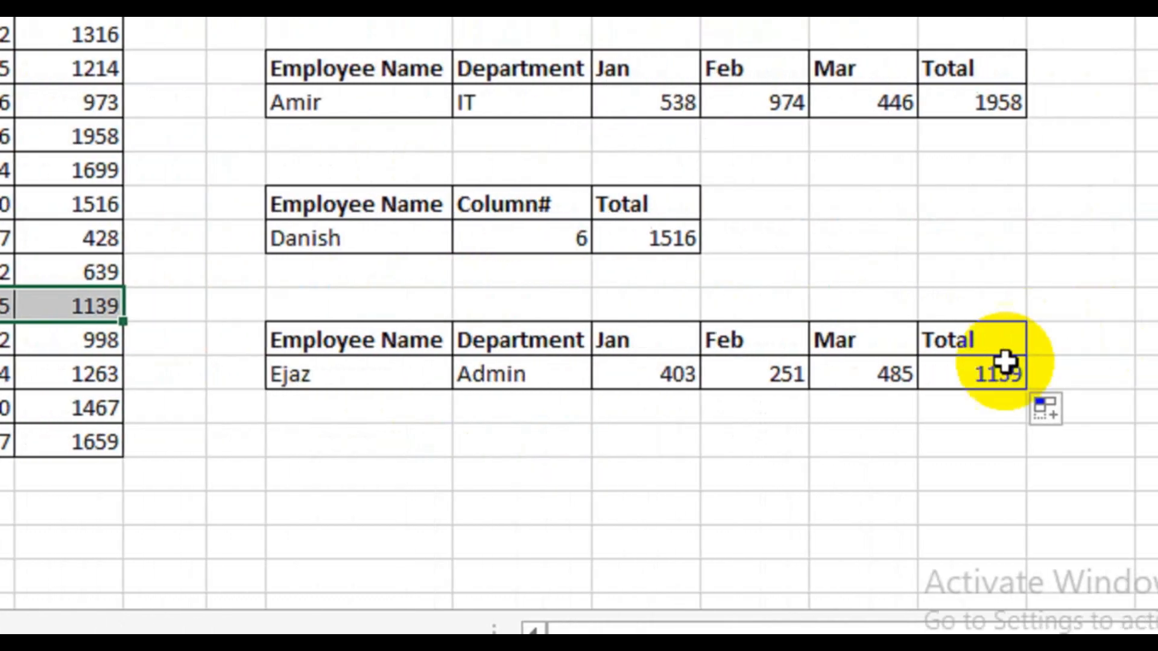
left_click(1004, 362)
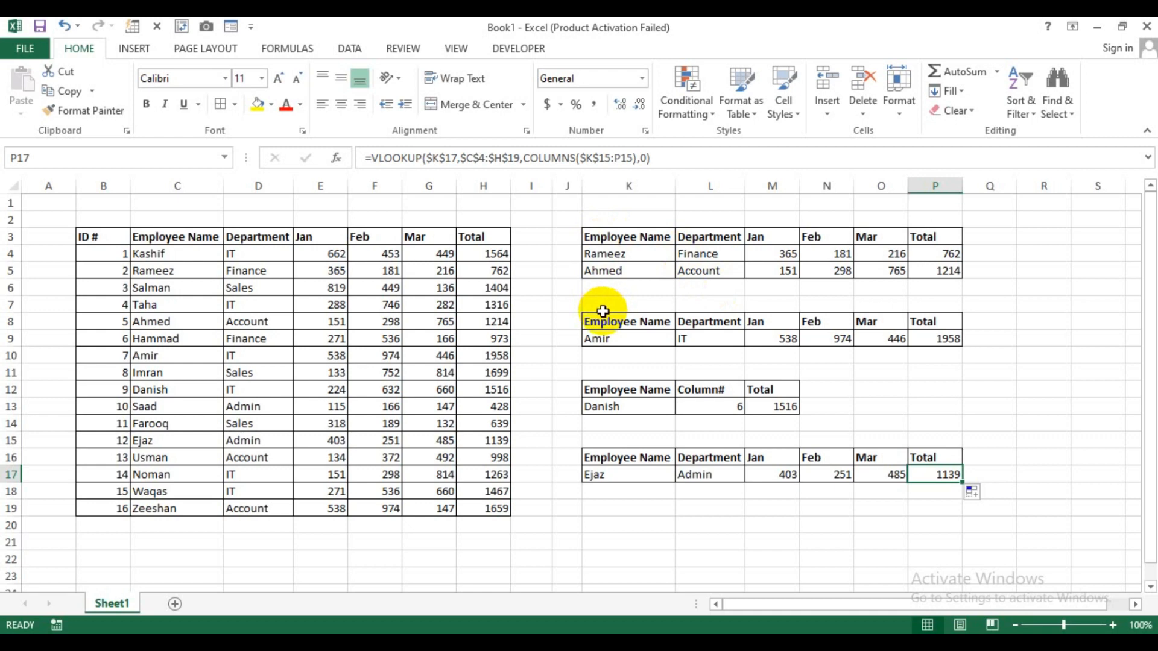
scroll(594, 308, "down", 1)
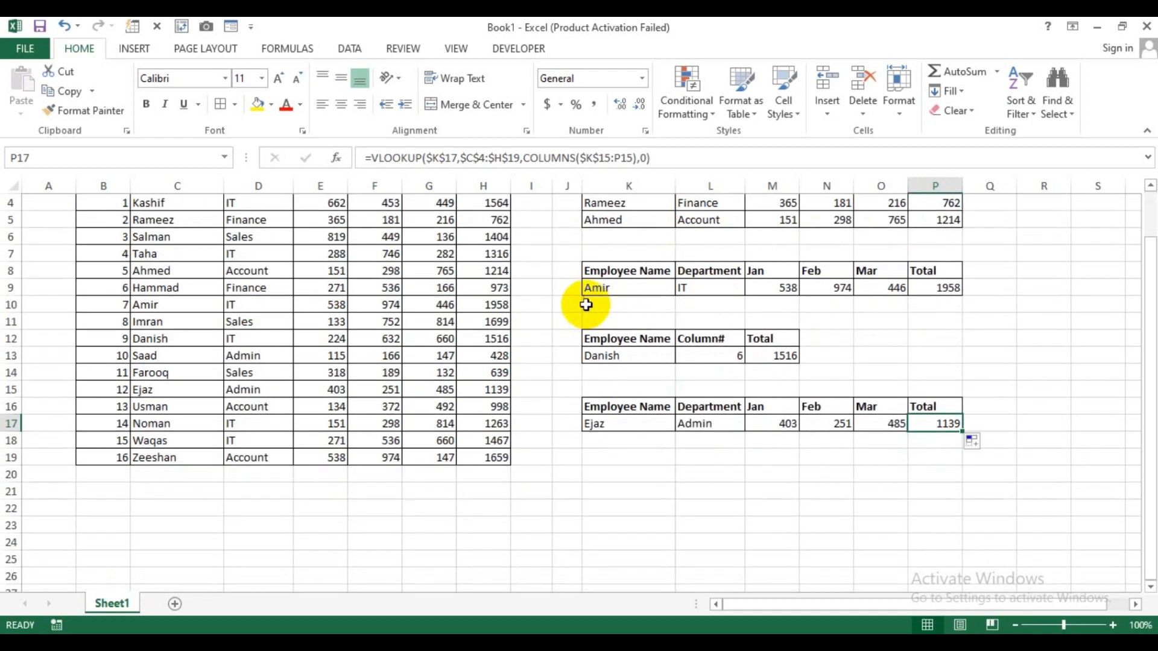
scroll(576, 308, "up", 1)
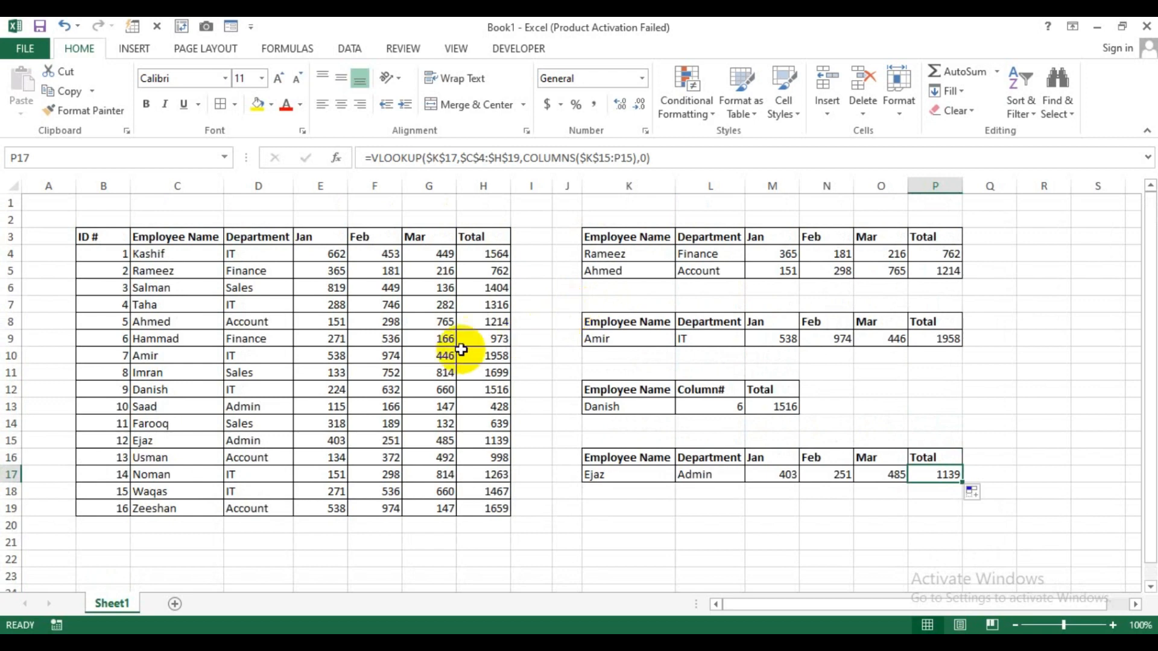
Copy the source table B3:H19 and paste it transposed with all formatting starting at B23
left_click_drag(90, 236, 484, 502)
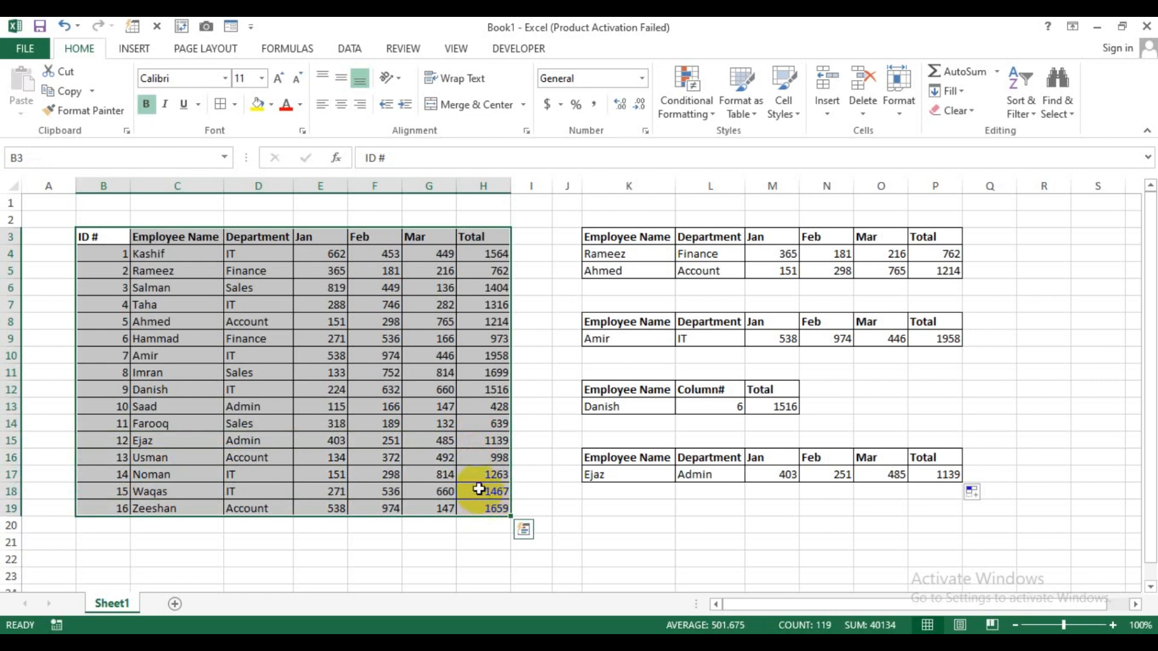
key("ctrl+c")
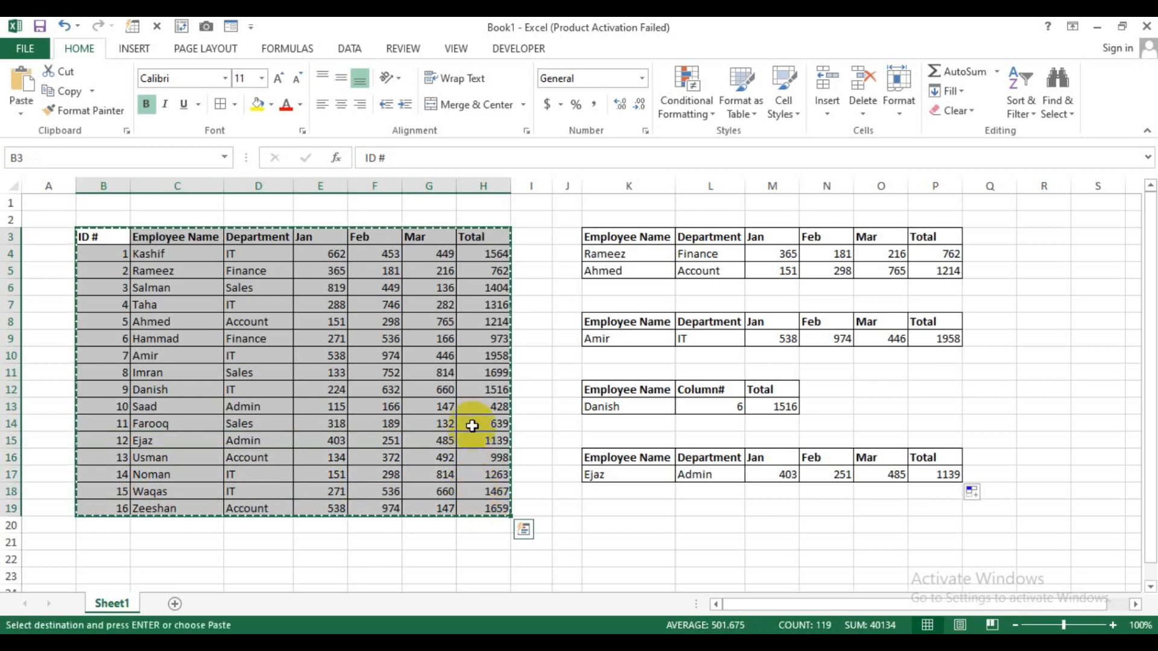
scroll(473, 425, "down", 3)
scroll(472, 425, "down", 3)
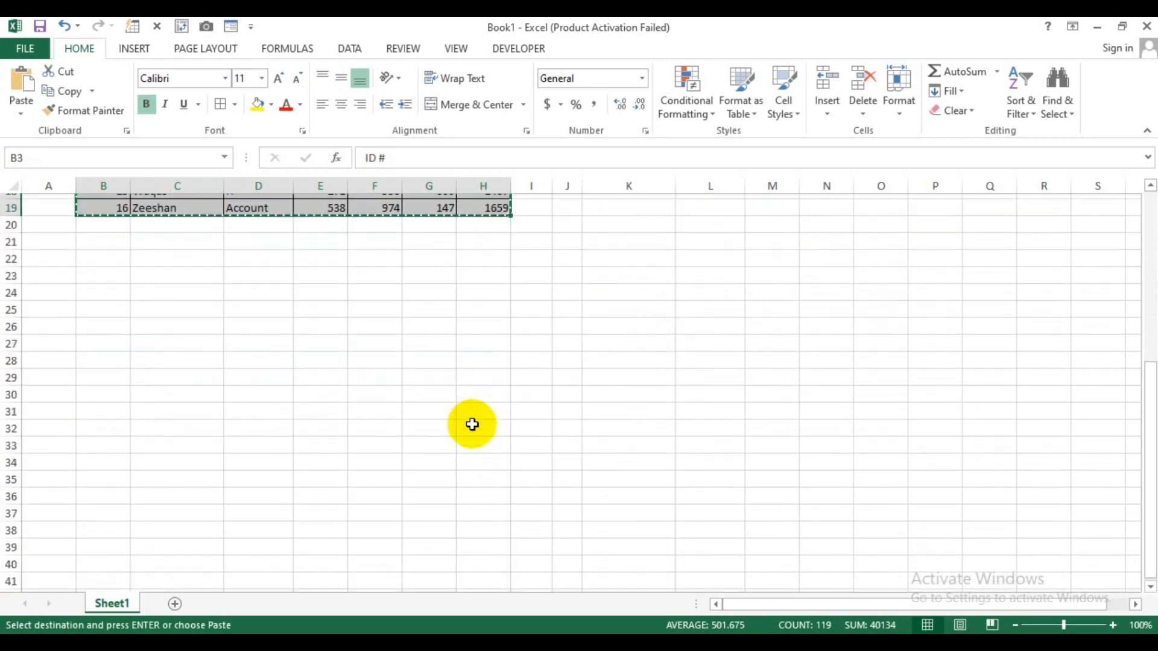
left_click(119, 270)
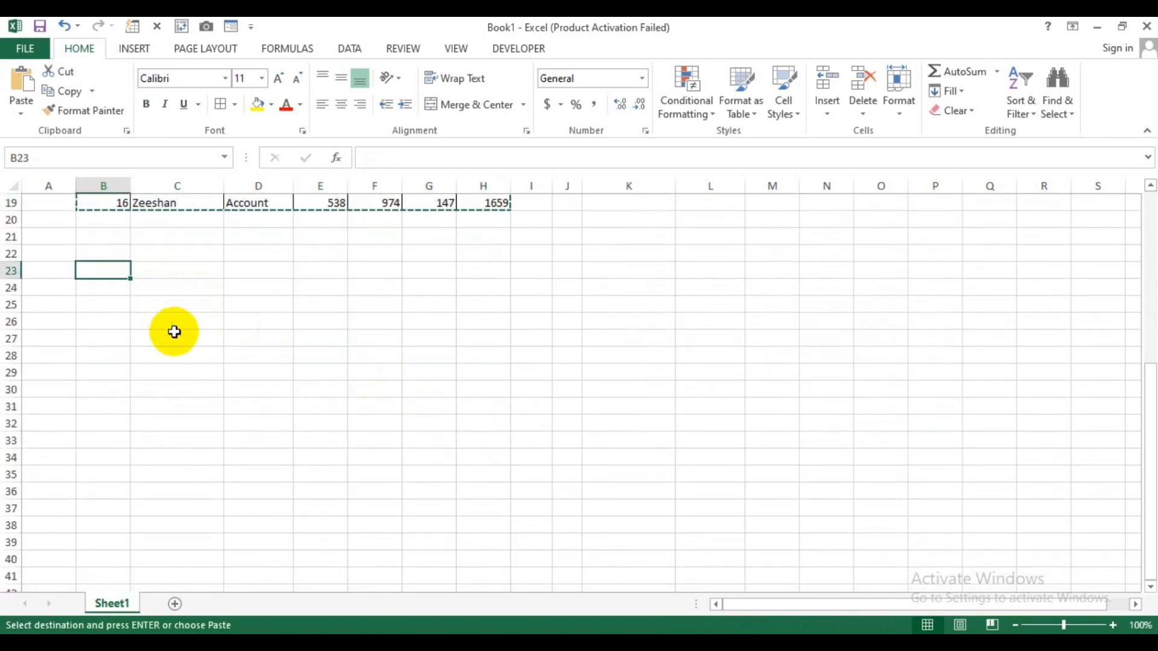
right_click(114, 267)
left_click(190, 360)
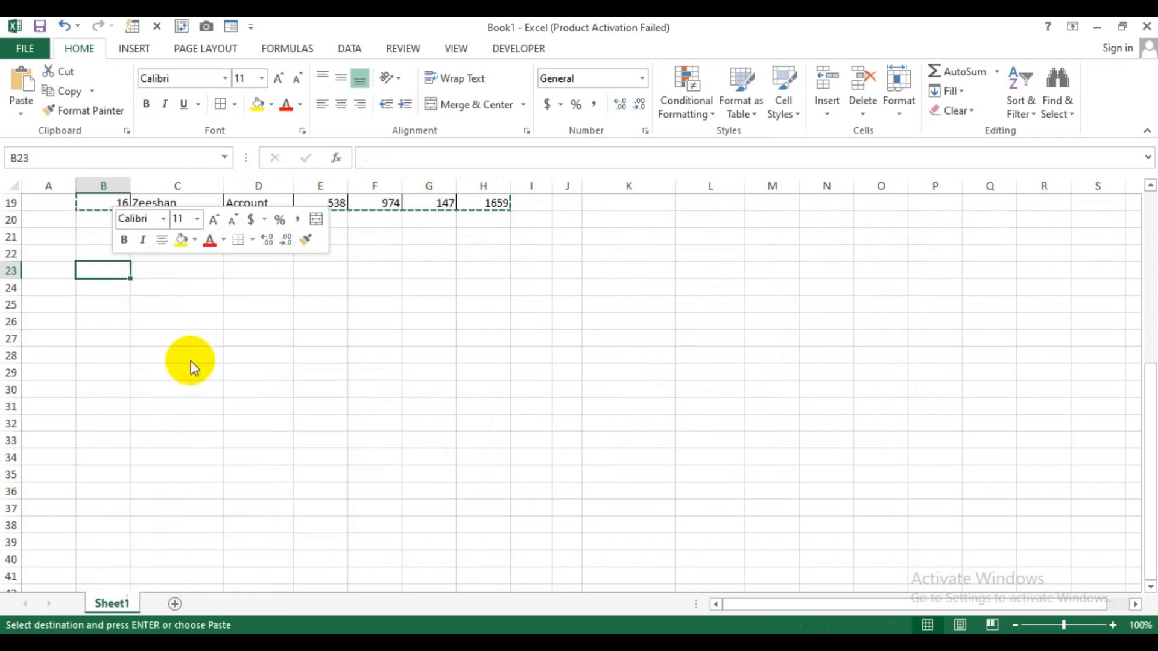
left_click_drag(255, 235, 448, 217)
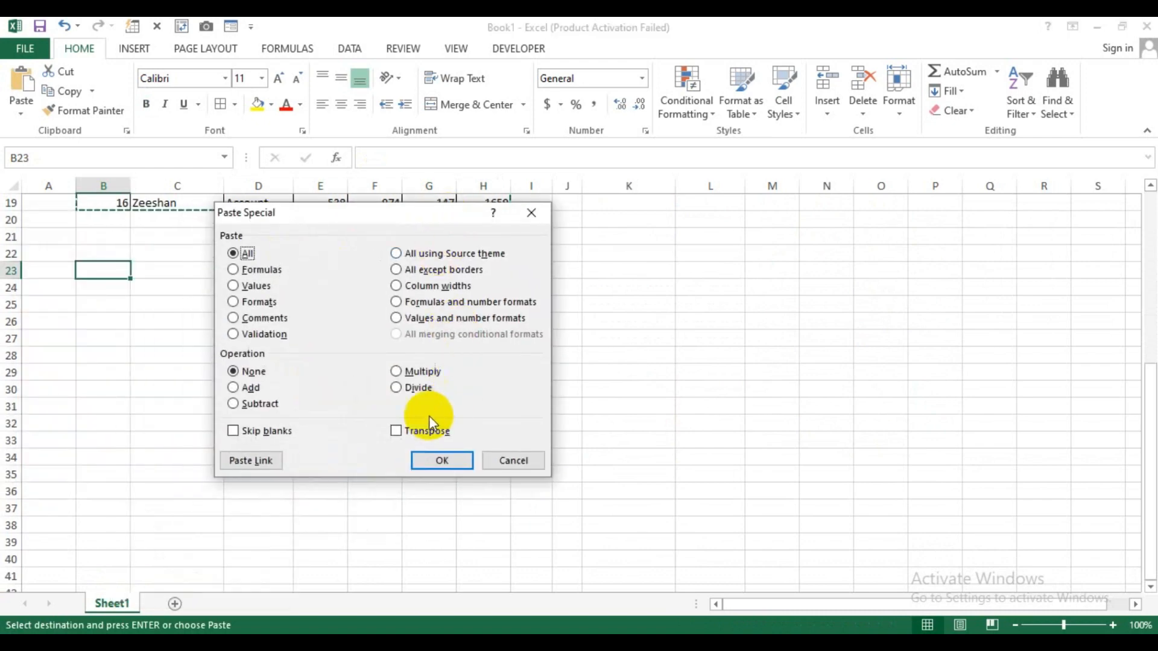
left_click(424, 432)
left_click(446, 461)
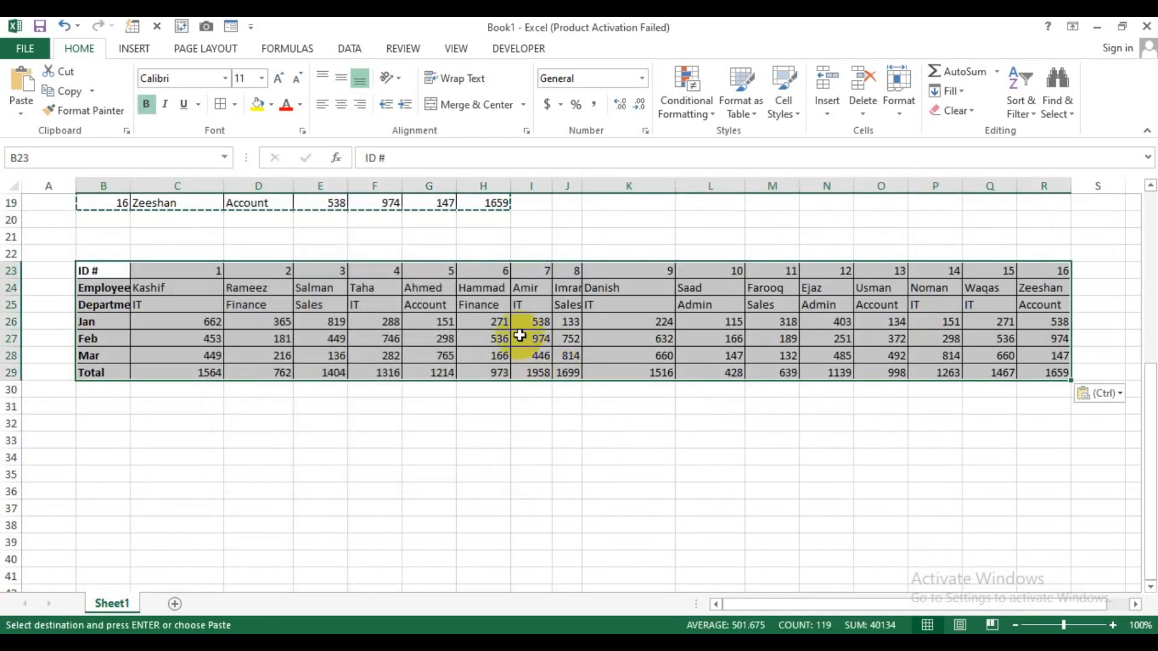
Center the contents of the transposed table B23:R29 and fit columns B and J to their contents
double_click(130, 186)
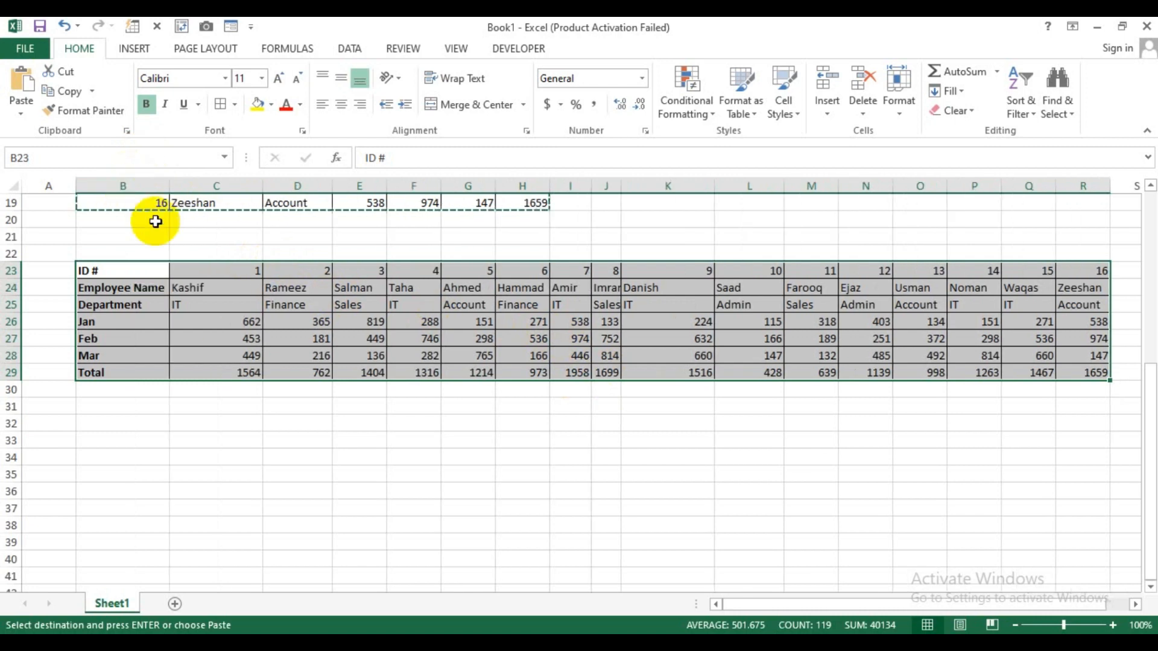
left_click(149, 274)
left_click_drag(150, 273, 1080, 372)
left_click(348, 100)
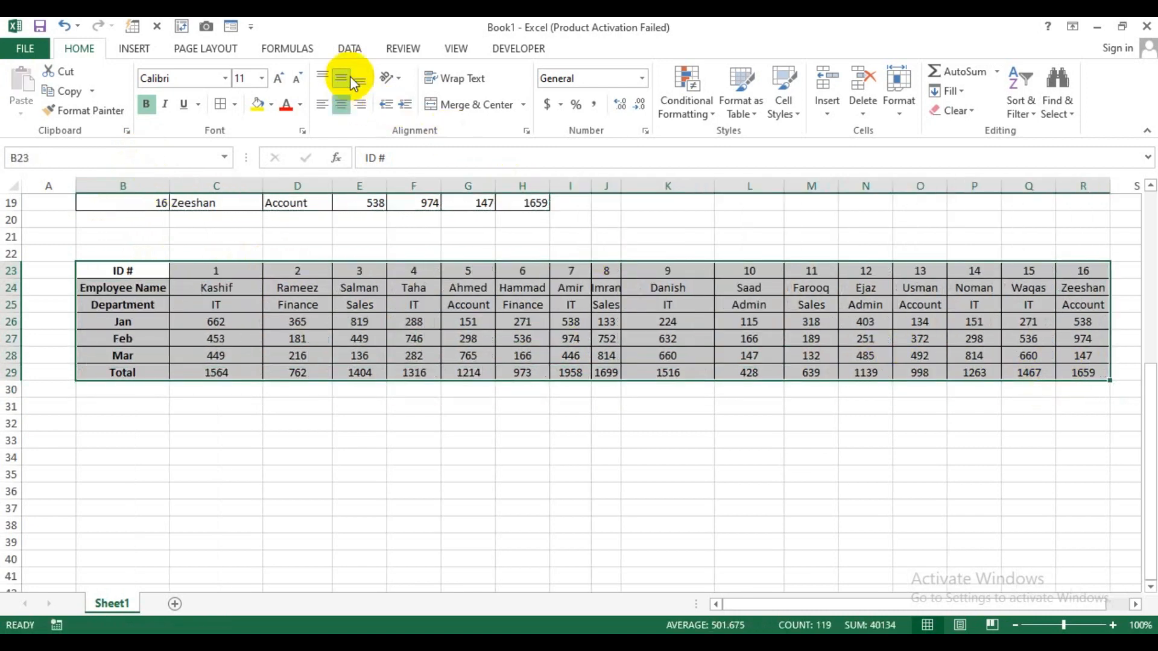
double_click(621, 186)
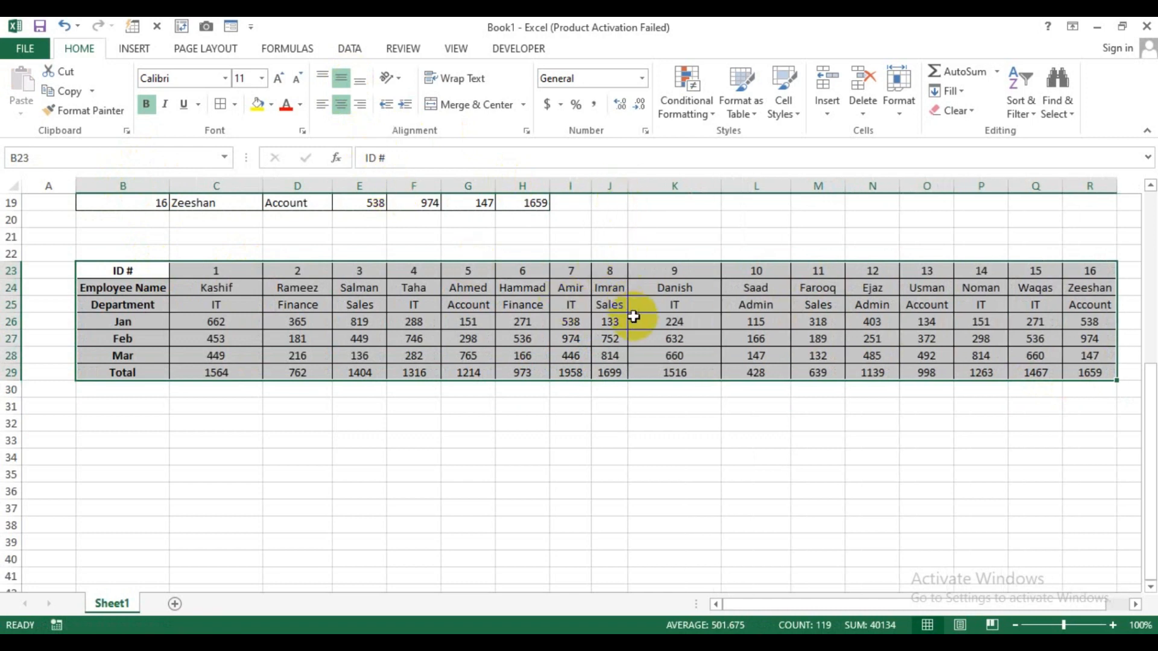
left_click(565, 422)
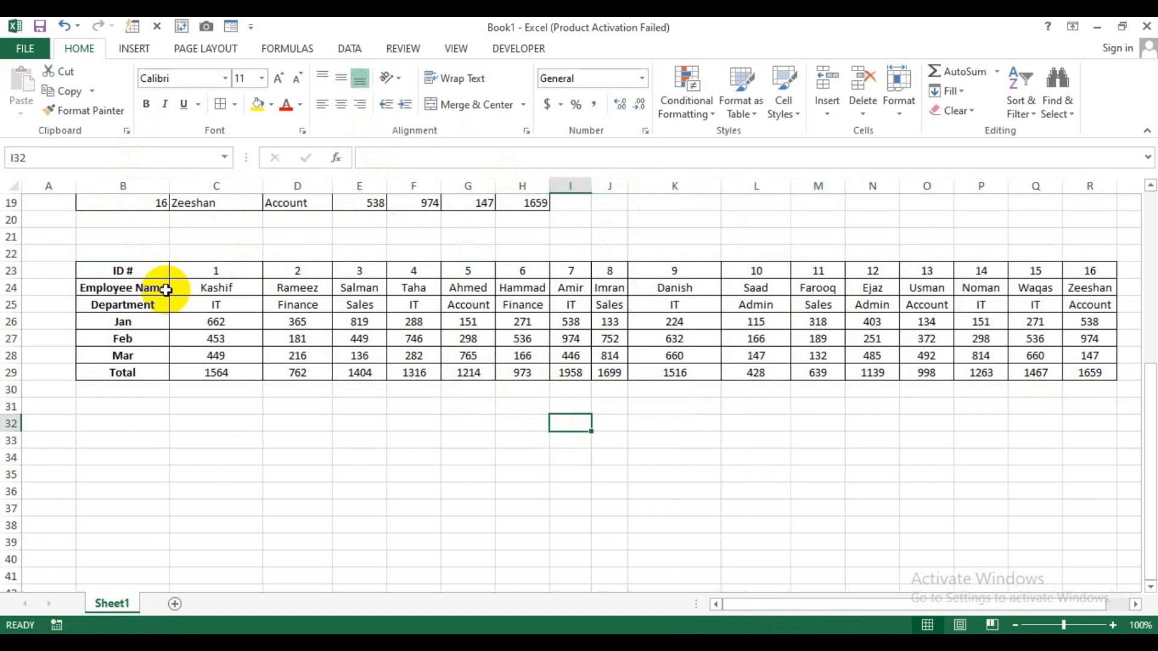
Copy the labels from Employee Name to Total in B24:B29 to B31 and add borders to B31:D36
left_click_drag(145, 296, 142, 367)
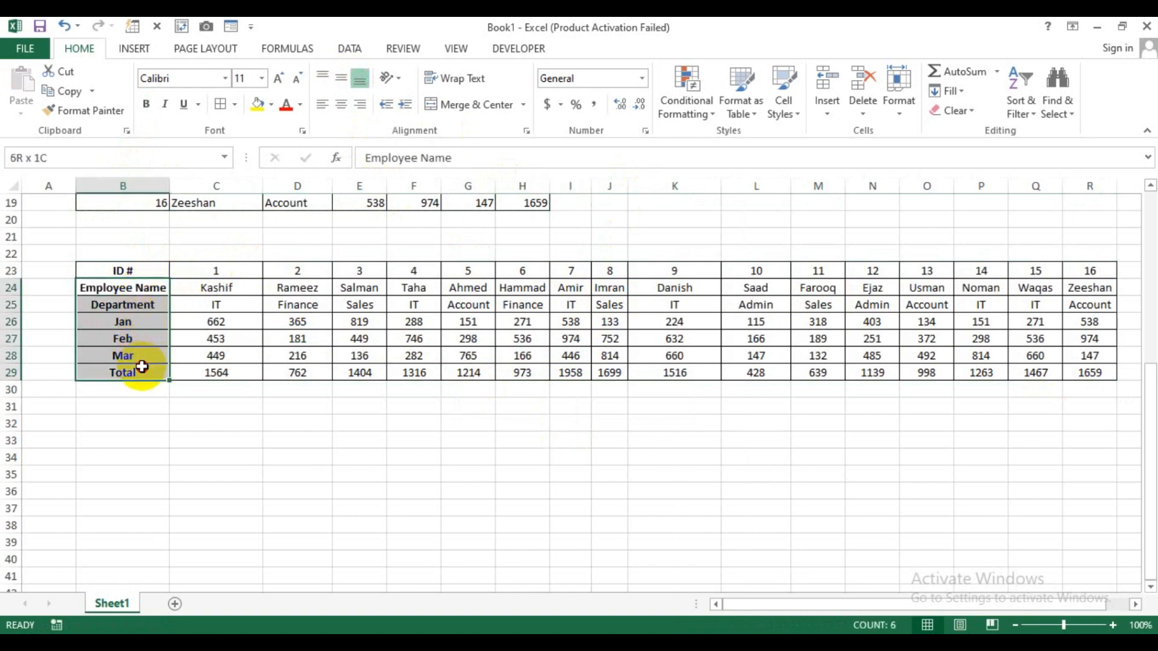
key("ctrl+c")
left_click(142, 402)
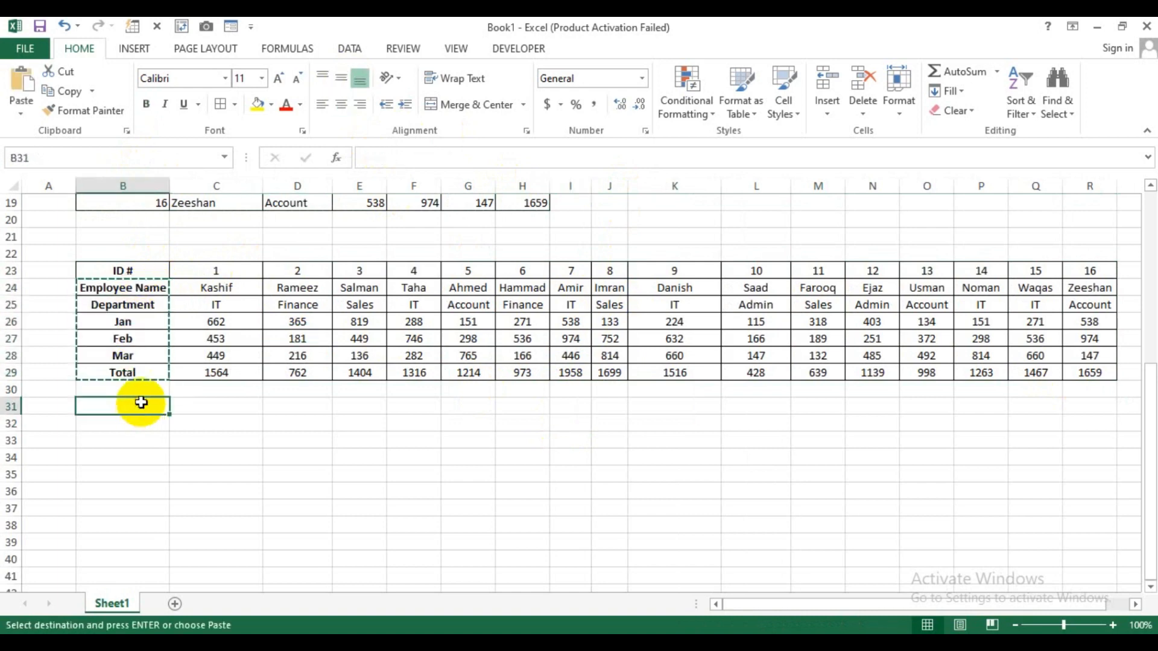
key("ctrl+v")
left_click_drag(160, 406, 302, 491)
key("Escape")
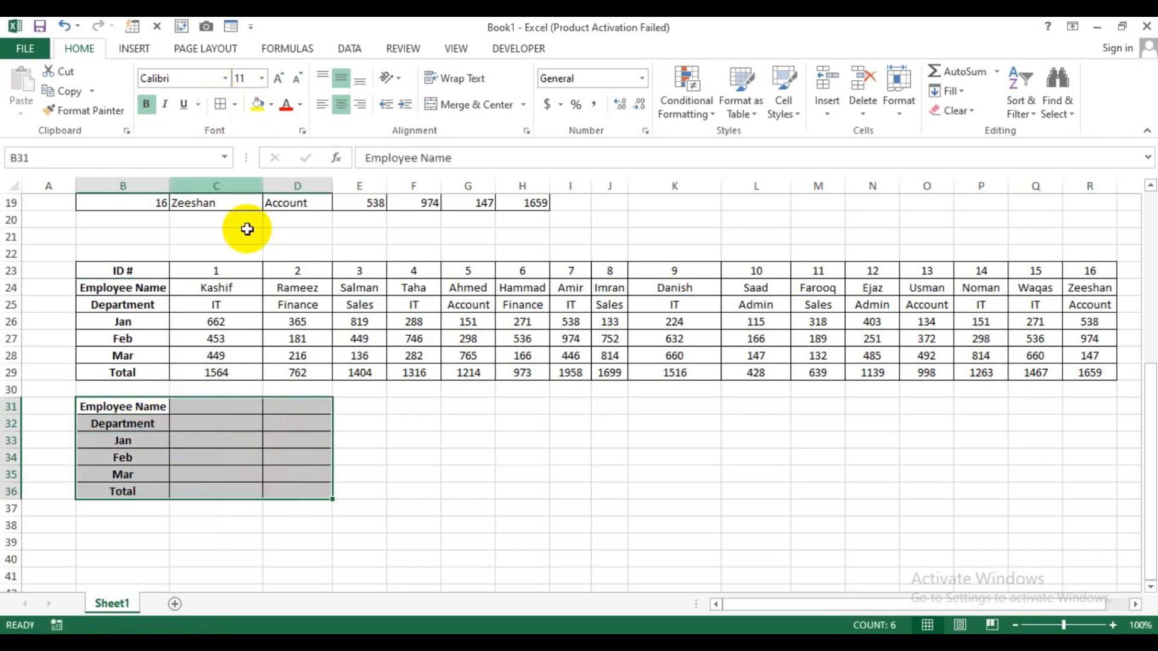
left_click(263, 440)
Enter the first names of the employees with IDs 3 and 6 in C31 and D31
left_click_drag(155, 406, 349, 402)
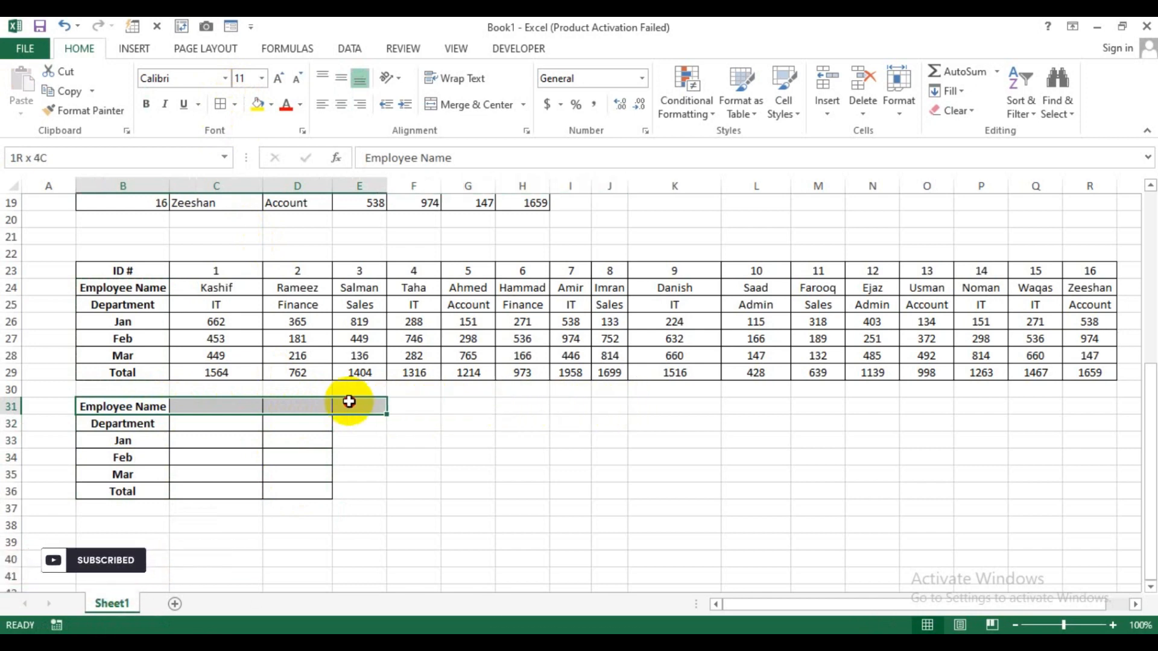
left_click(205, 406)
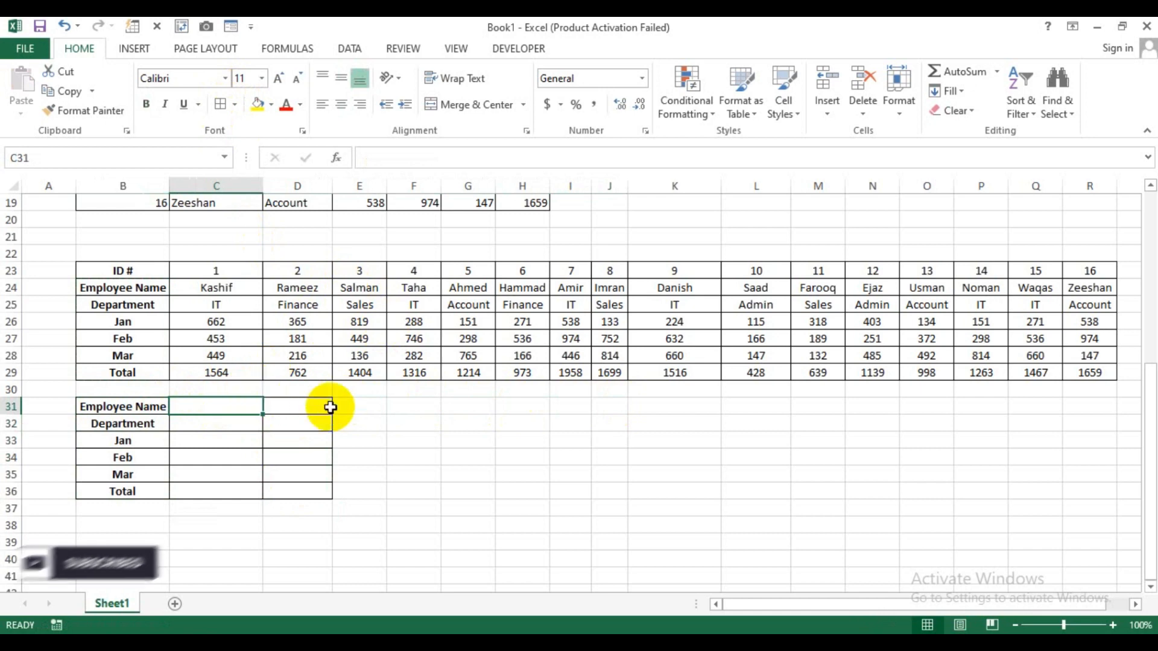
type("Salman")
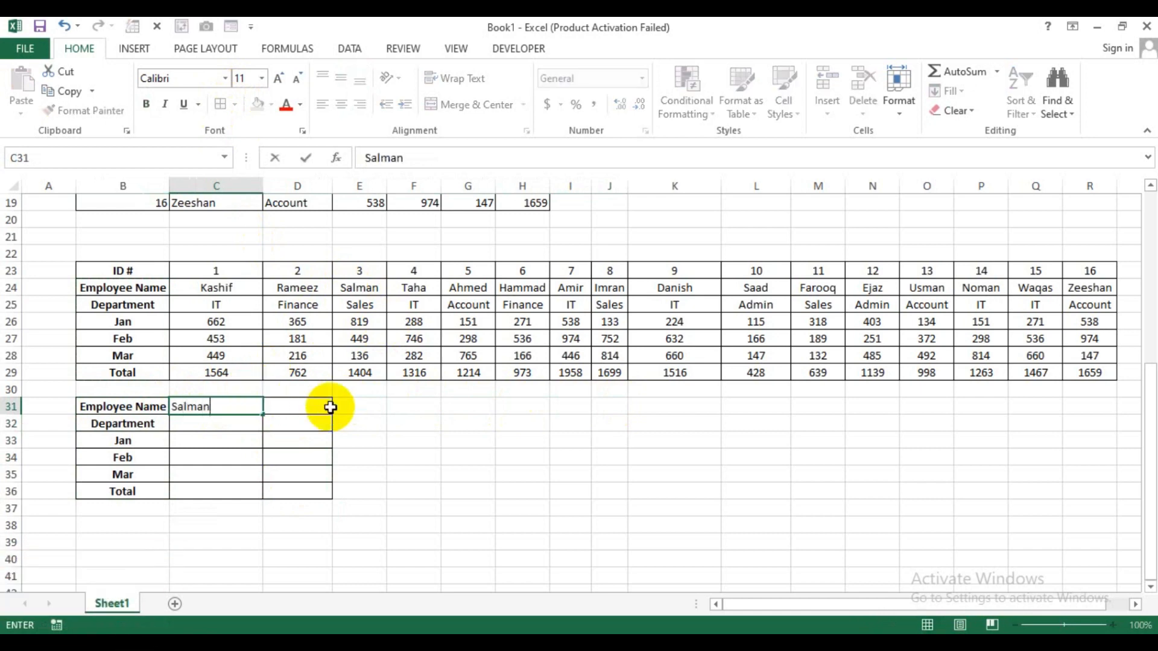
left_click(330, 408)
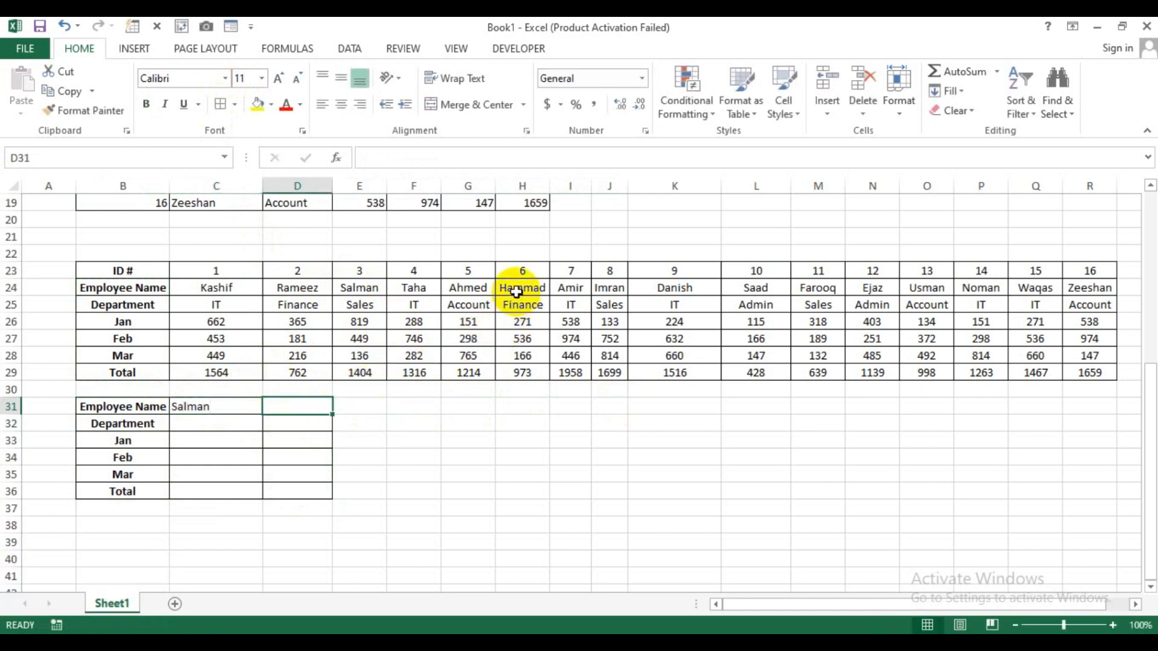
type("Hammad")
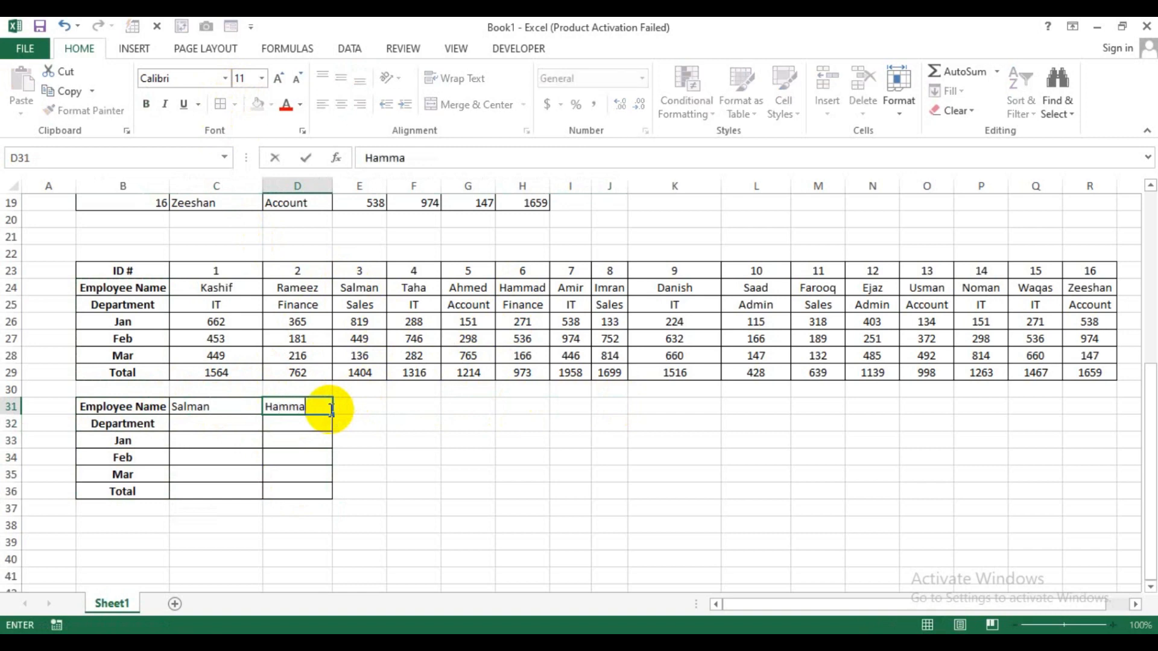
key("Return")
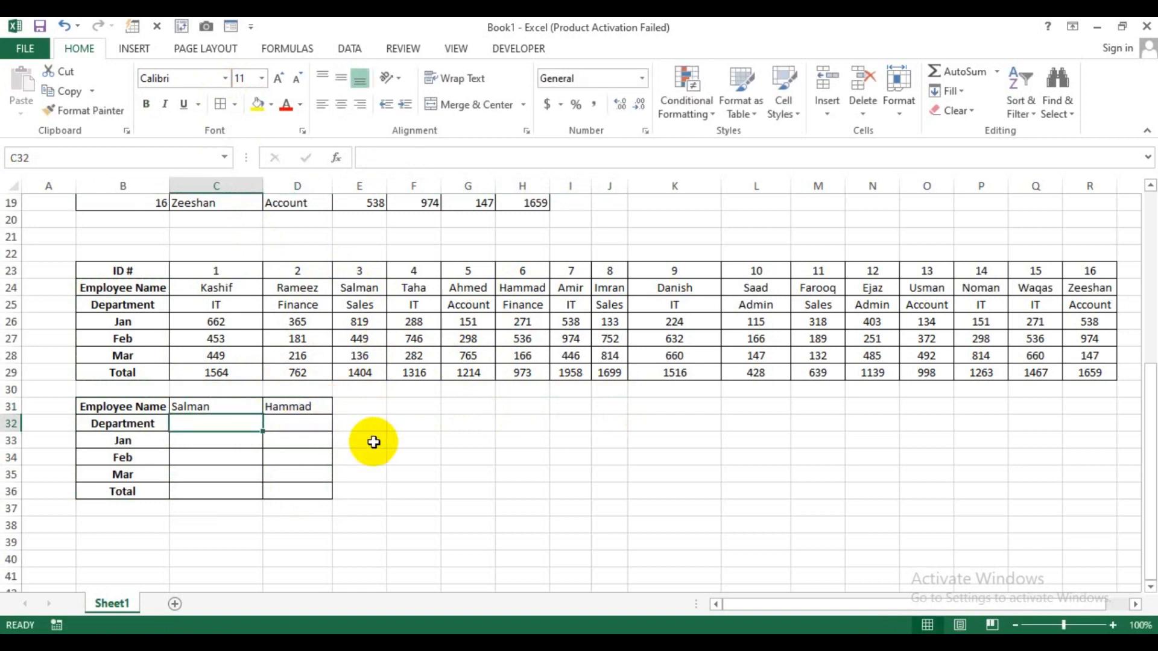
Enter =HLOOKUP(C31,C24:R29,2,0) in C32 to look up the first employee's department
type("=hlo")
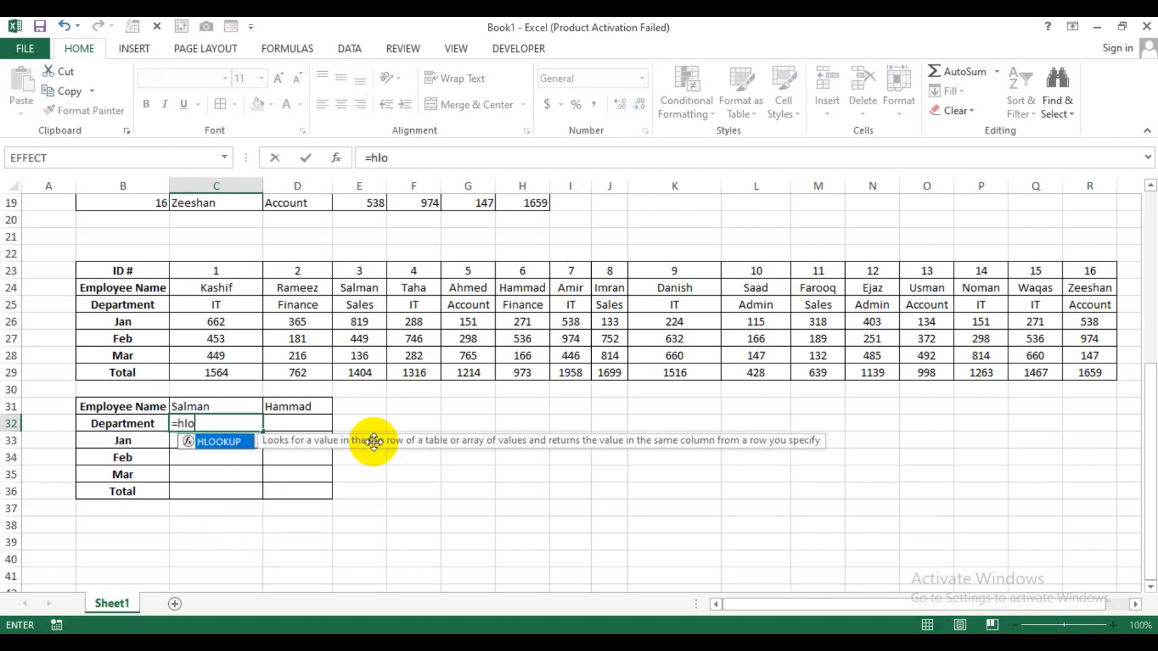
key("Tab")
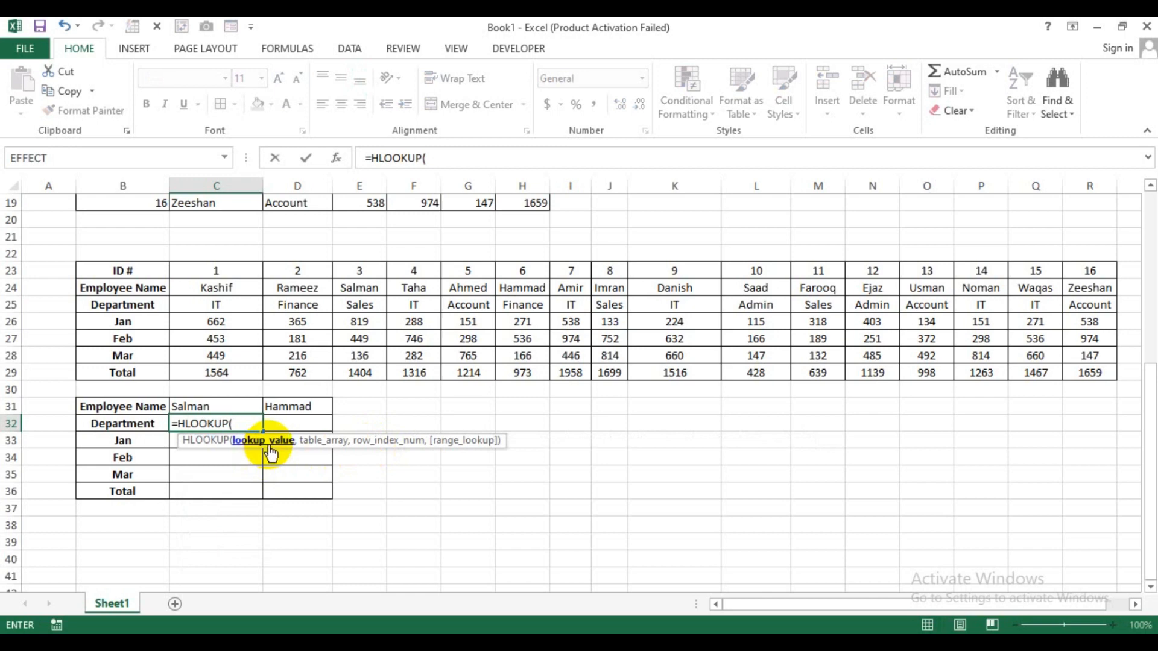
left_click(216, 406)
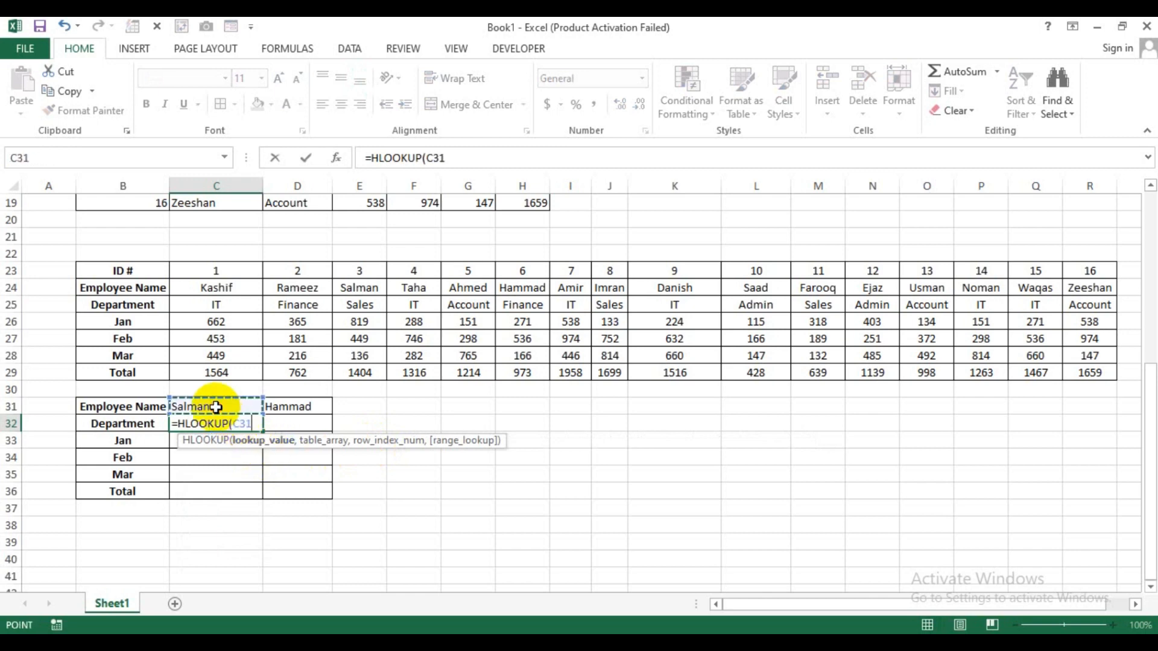
type(",")
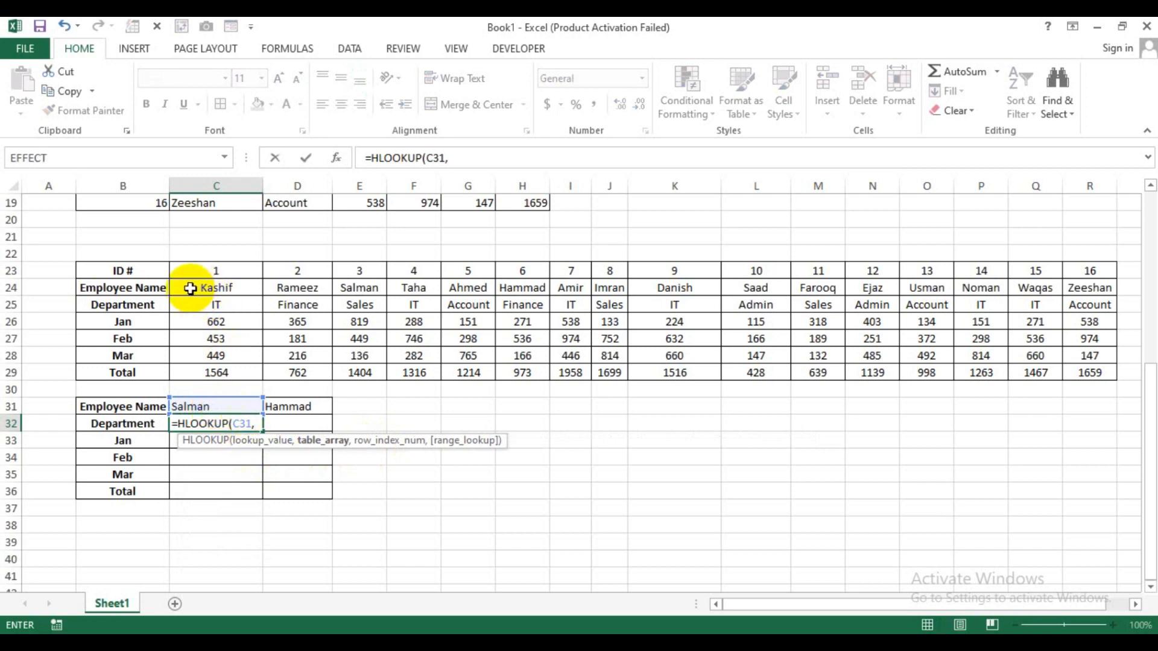
left_click_drag(192, 291, 1080, 378)
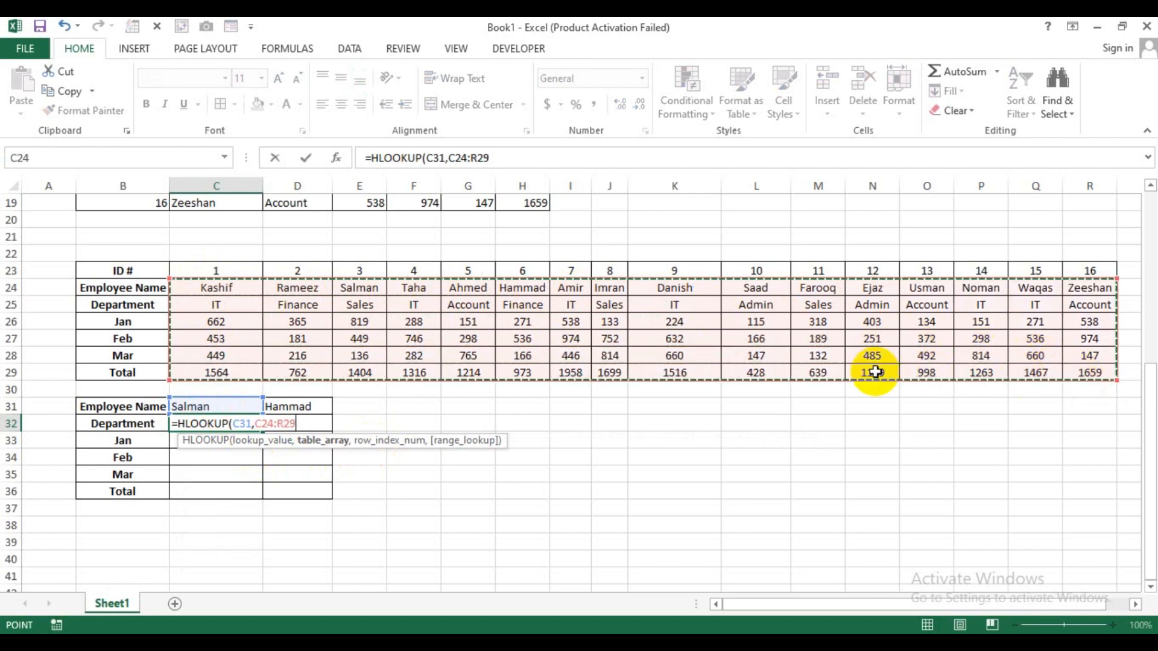
type(",")
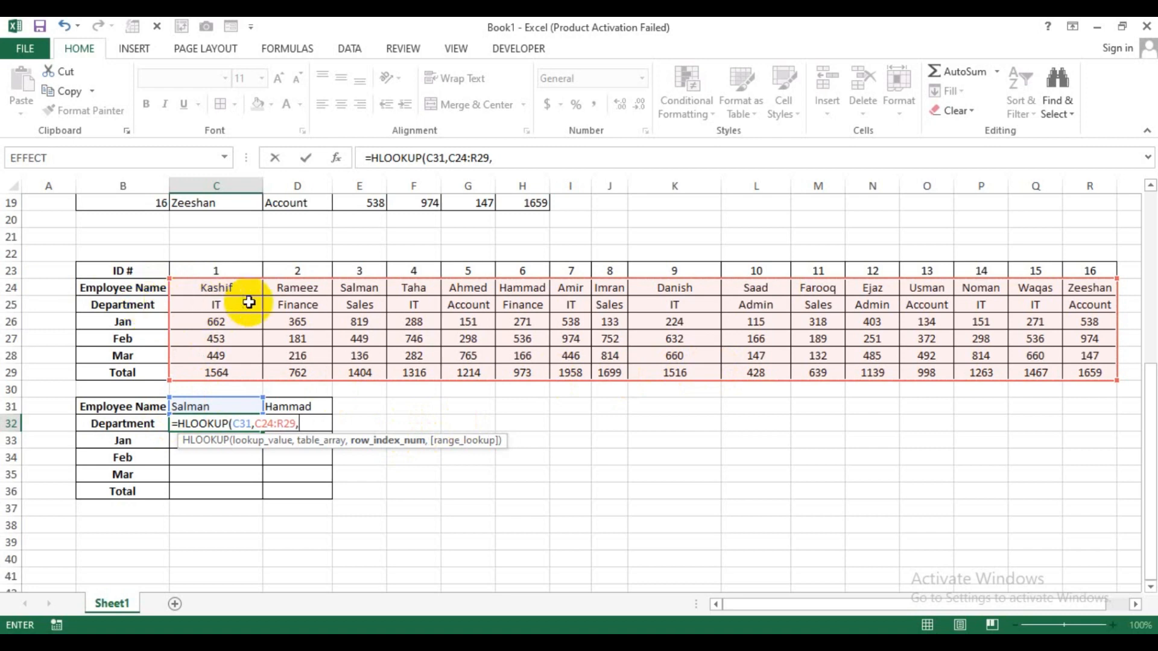
type("2")
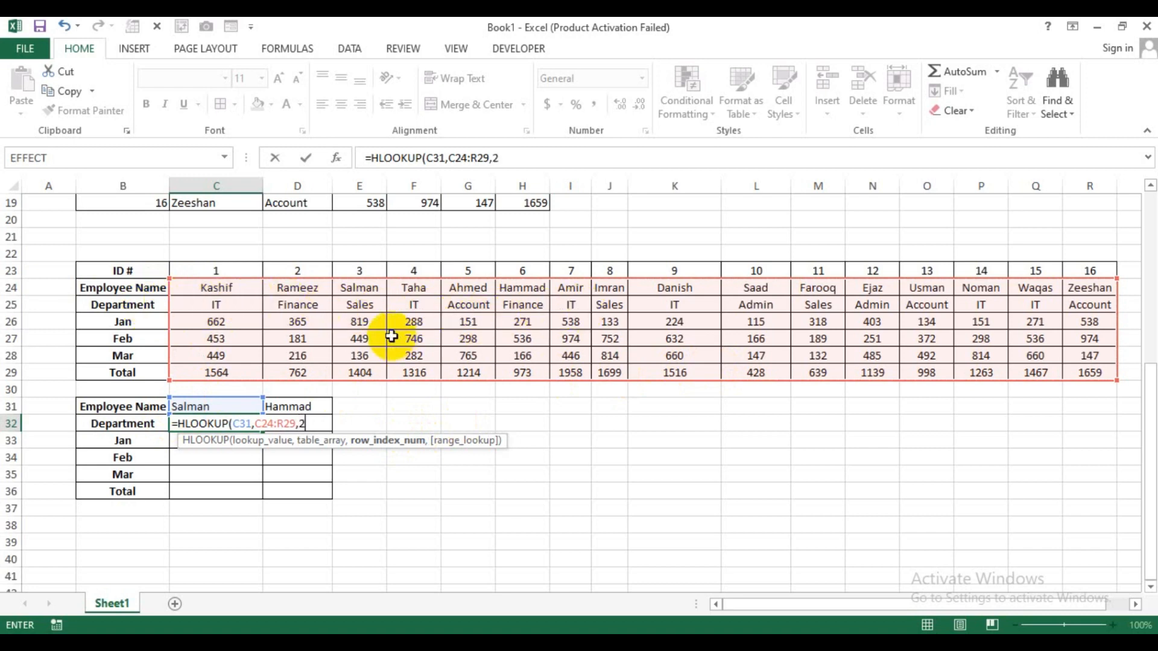
type(",")
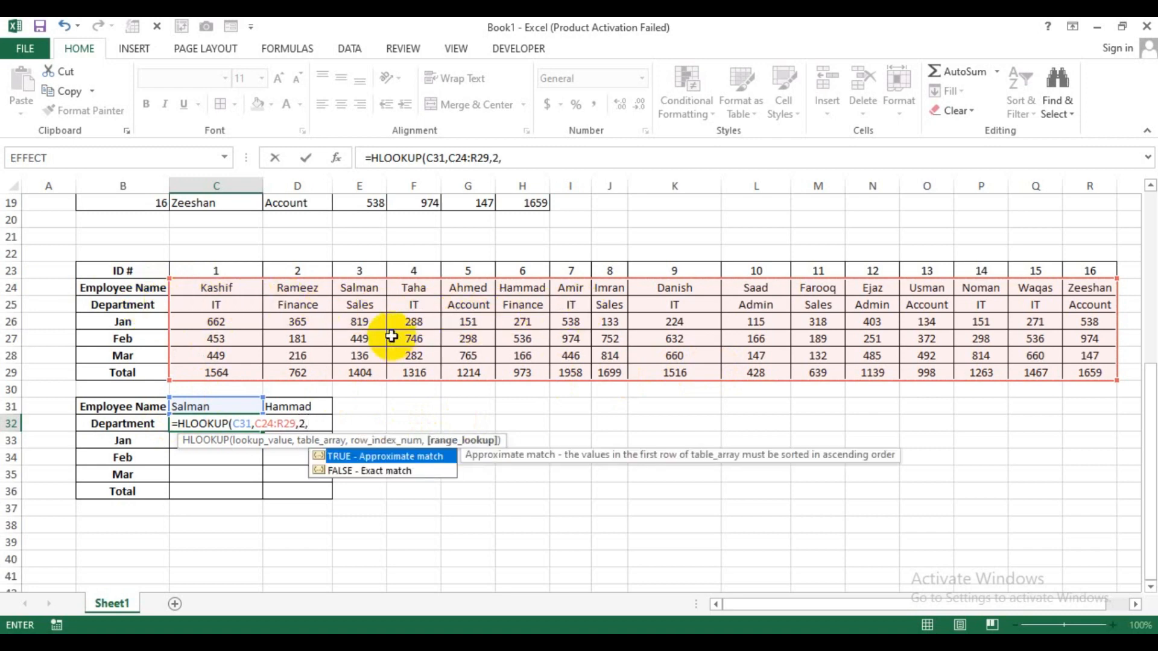
type("0)")
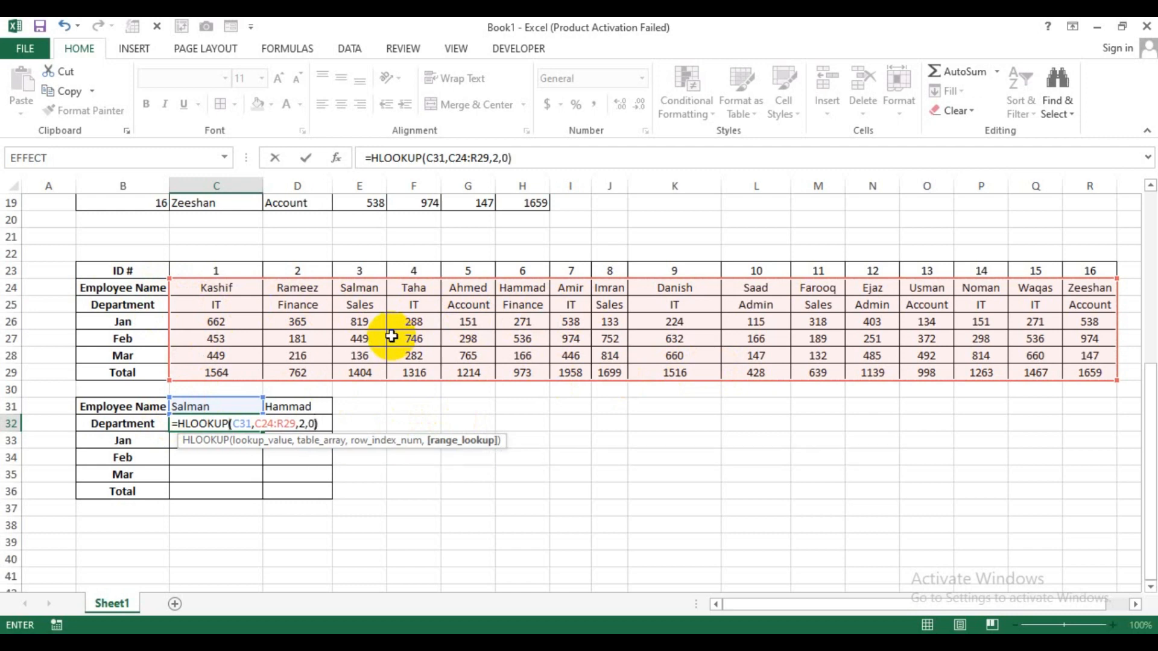
key("Return")
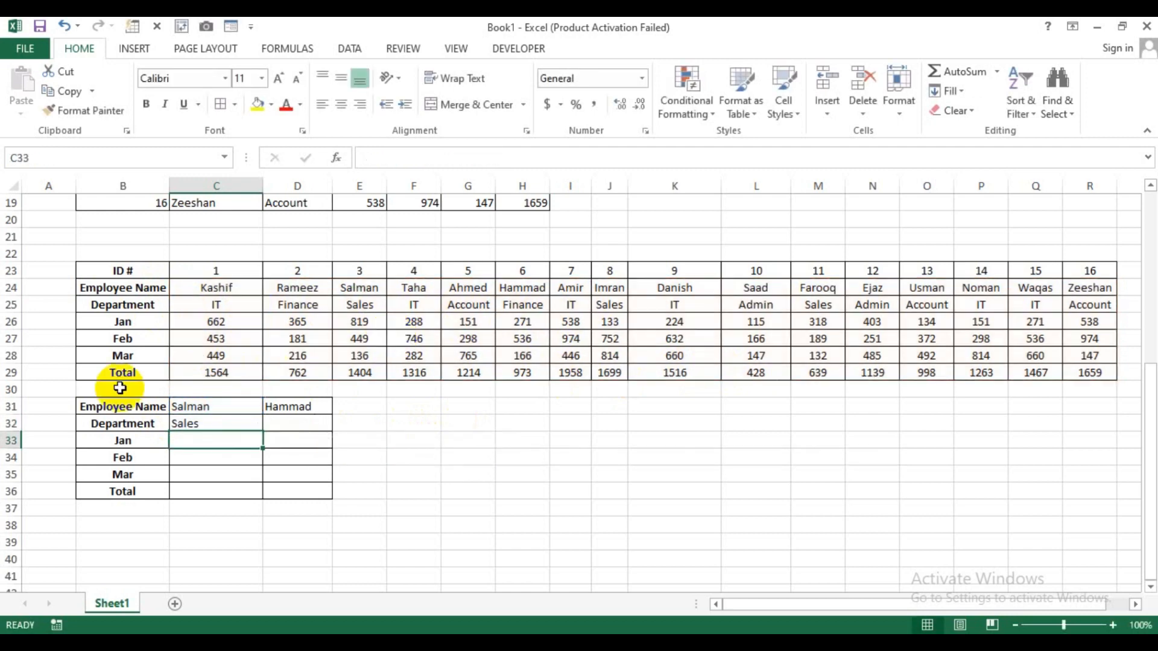
Fill the HLOOKUP formula from C32 through D36 and compare the second employee's results with the ID 6 column
left_click(188, 425)
left_click_drag(261, 432, 330, 500)
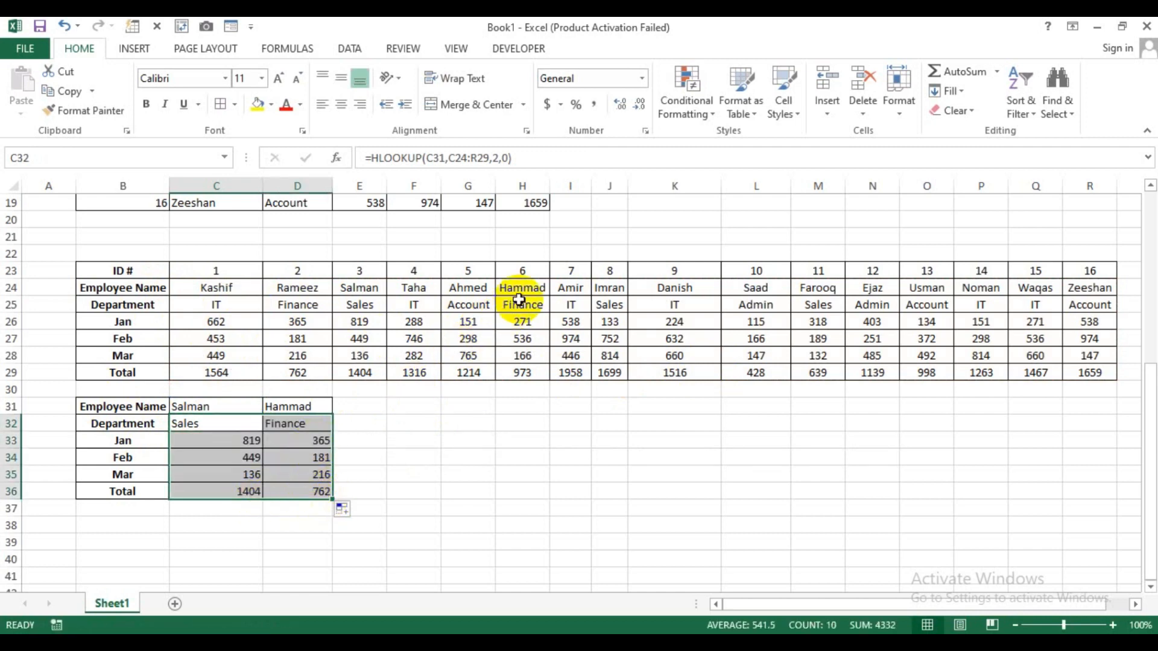
left_click(305, 422)
left_click_drag(519, 289, 519, 379)
left_click(368, 523)
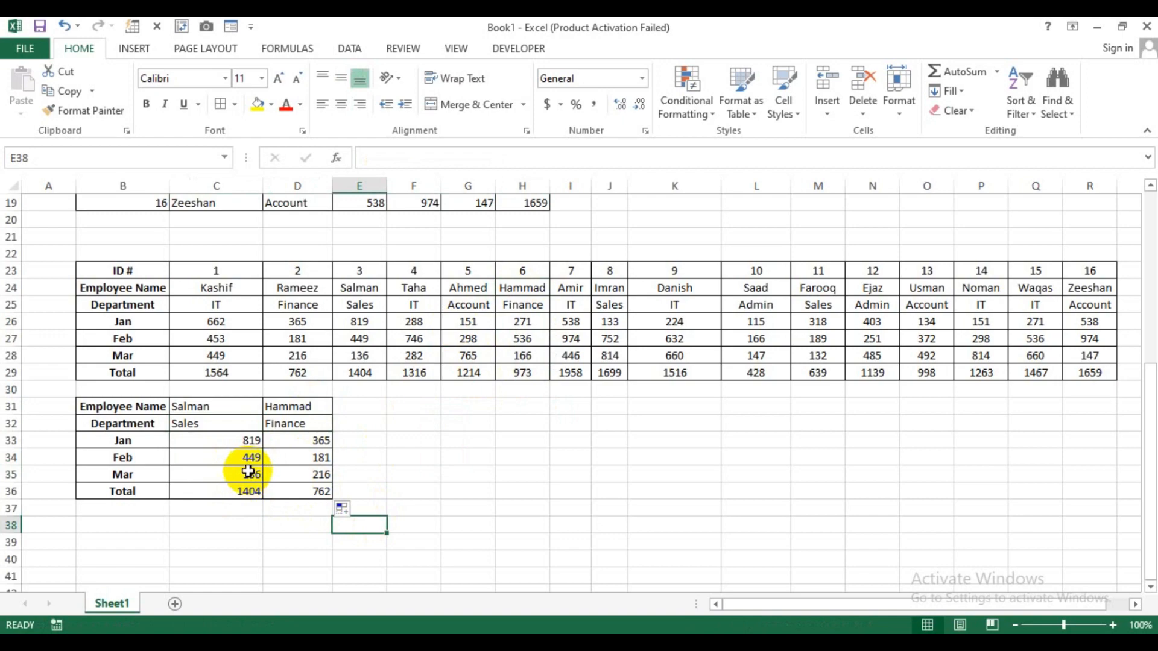
left_click(447, 471)
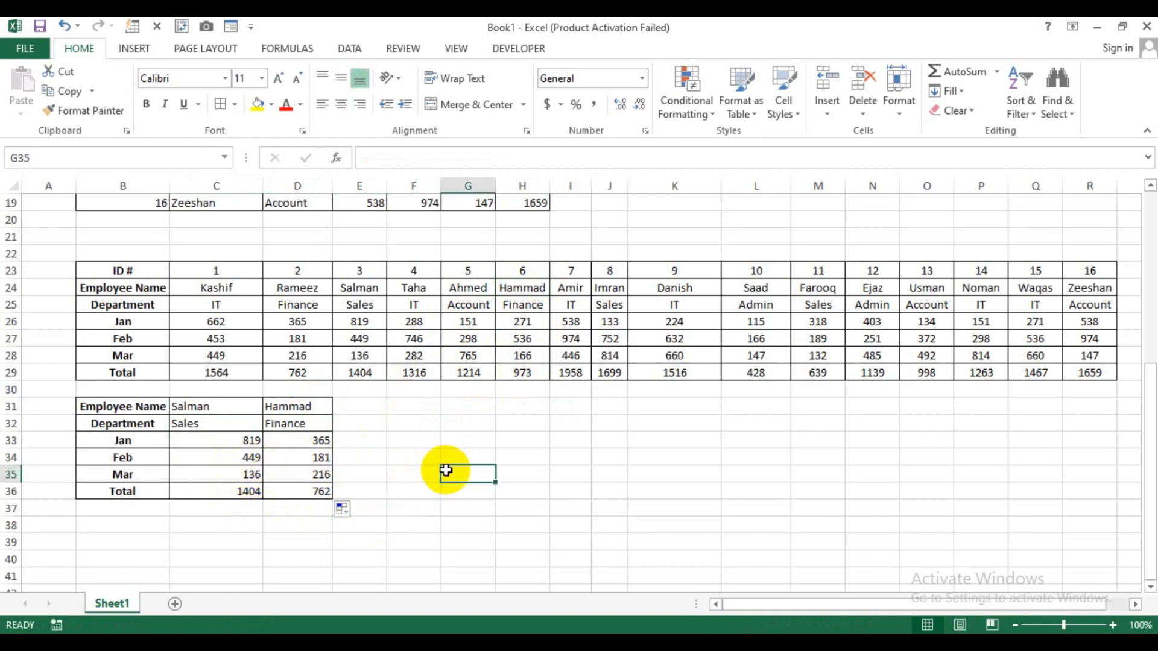
scroll(446, 471, "up", 5)
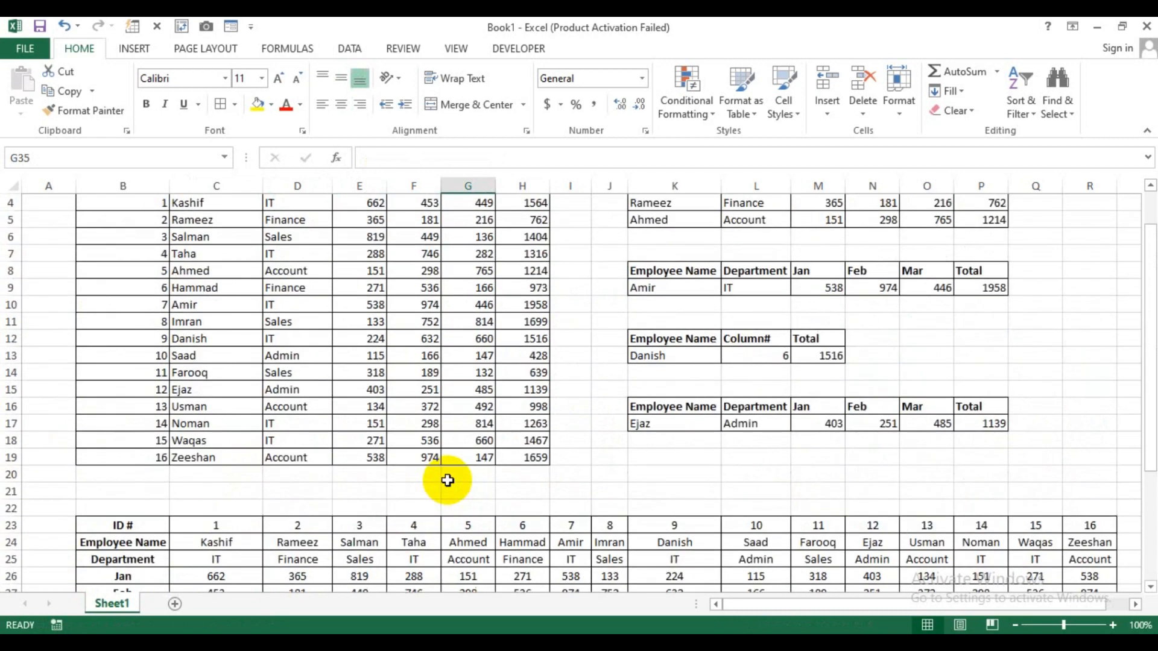
scroll(447, 481, "up", 1)
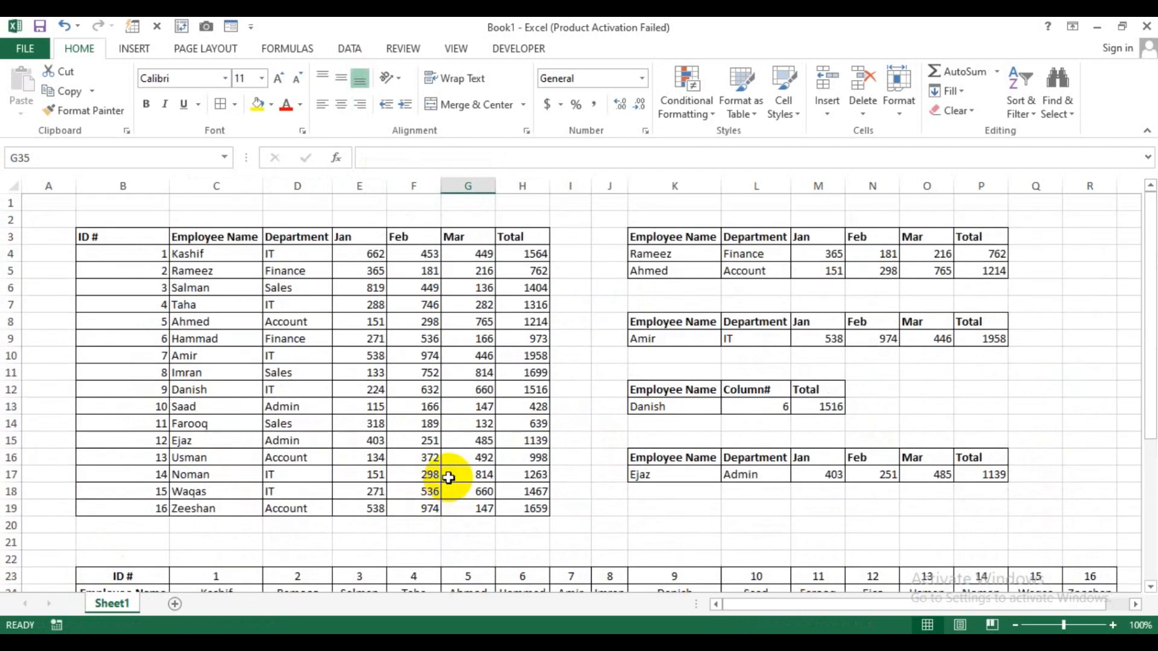